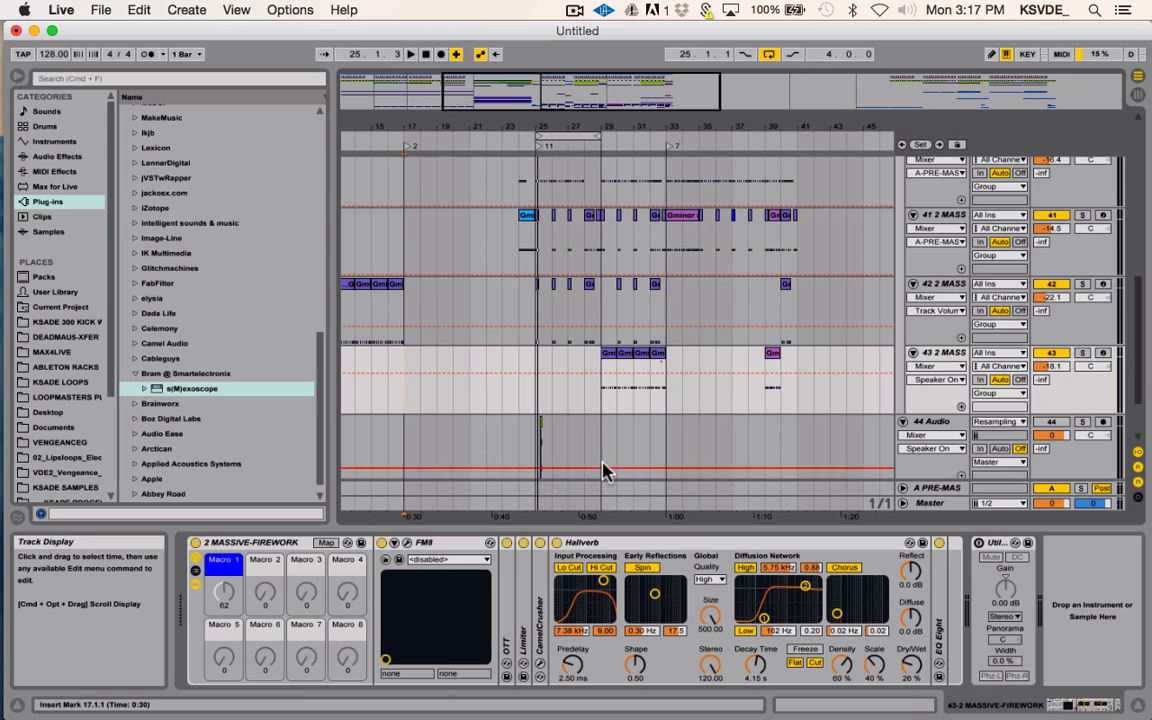
Open the Serum synth on track 45, dismiss its demo notice and examine the oscillator, filter and envelope settings
scroll(618, 300, down, 3)
drag(620, 127, 620, 235)
scroll(585, 341, left, 5)
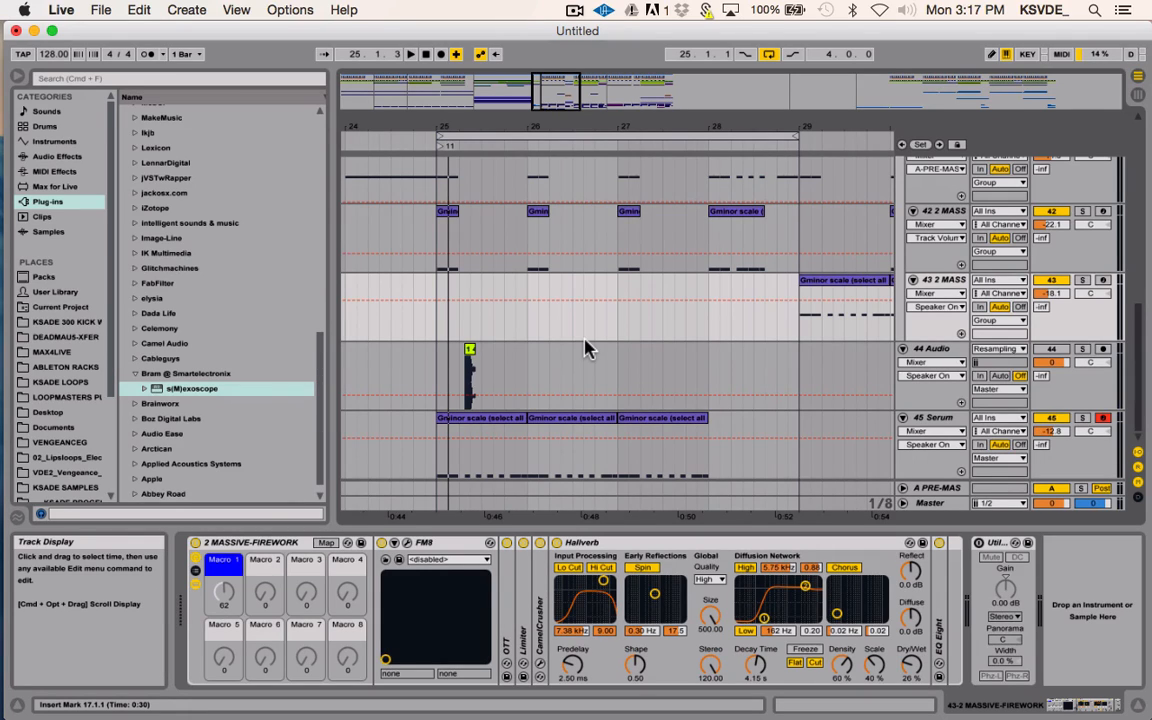
click(930, 418)
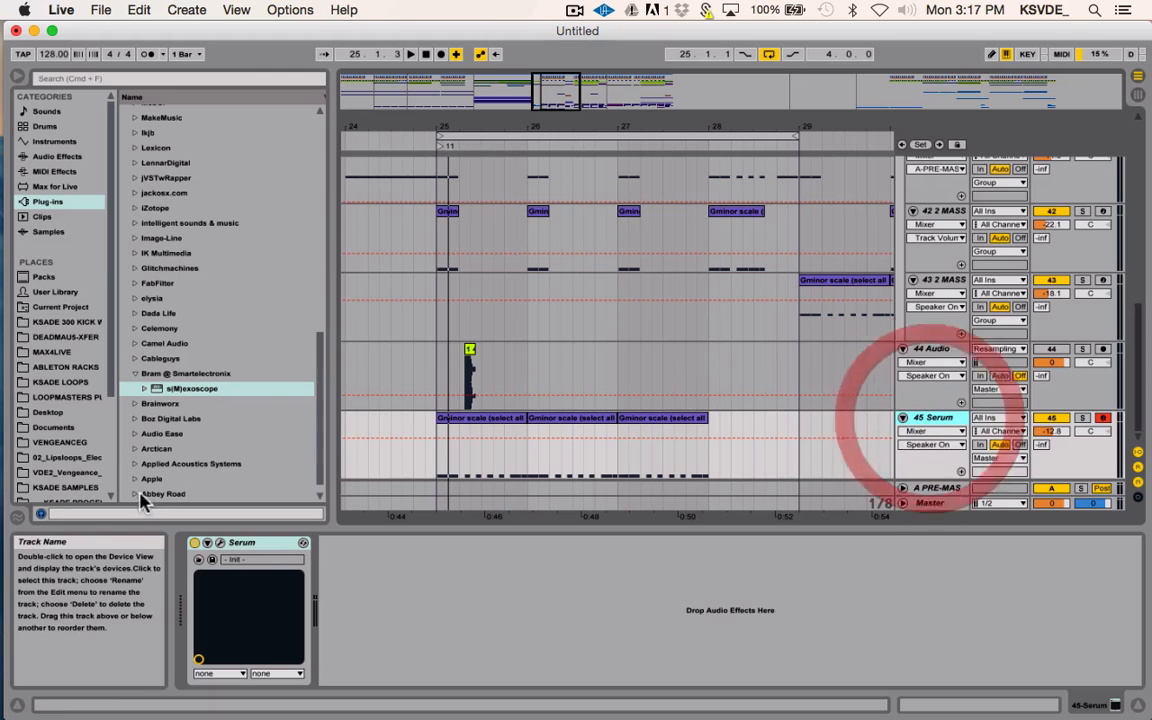
click(220, 543)
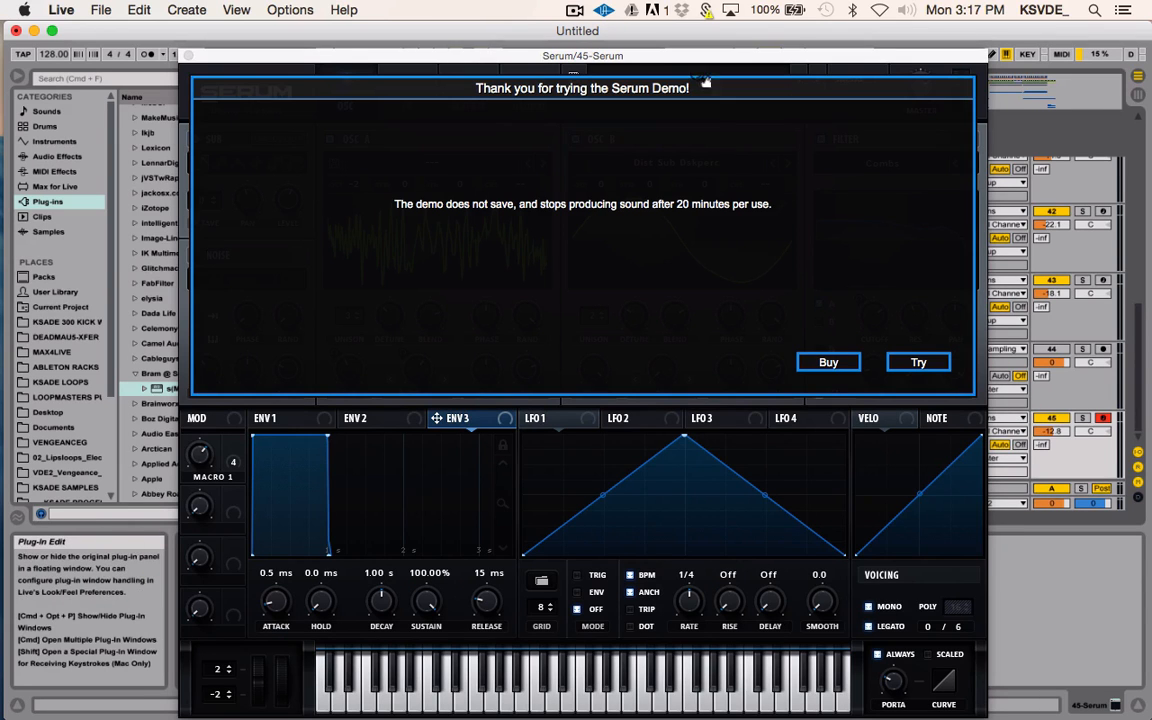
click(918, 365)
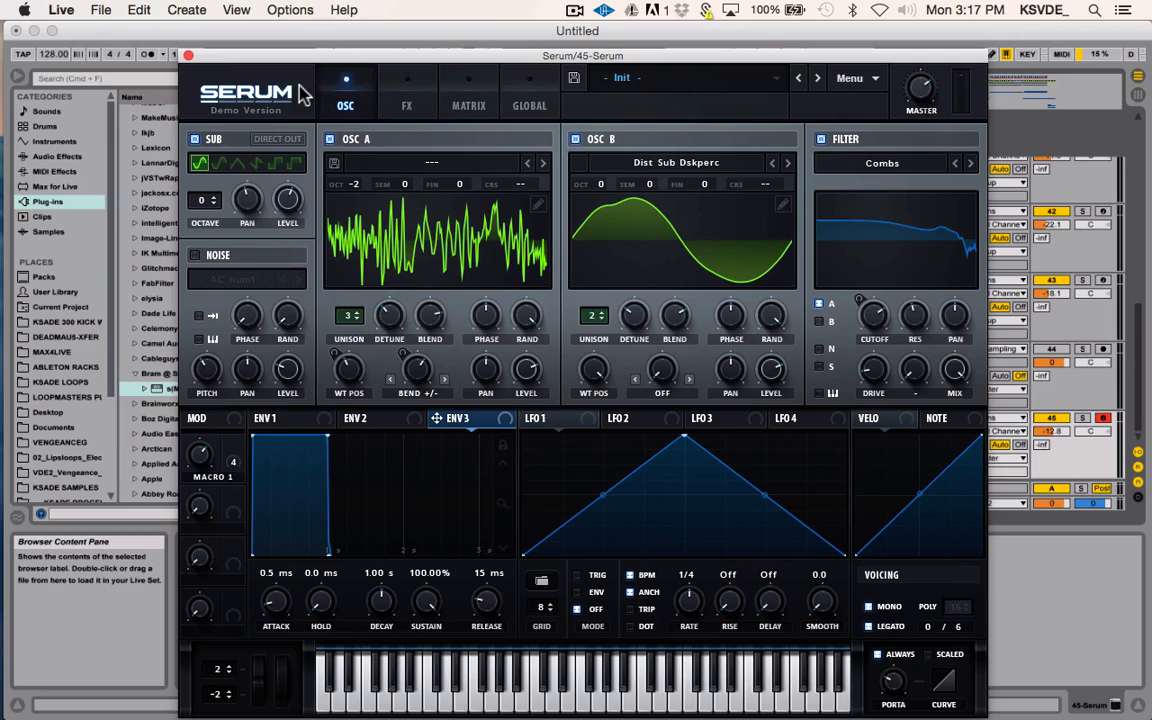
click(188, 55)
Fold the 38 Group track and select the 44 Audio track beneath it
scroll(840, 262, up, 1)
scroll(840, 262, up, 3)
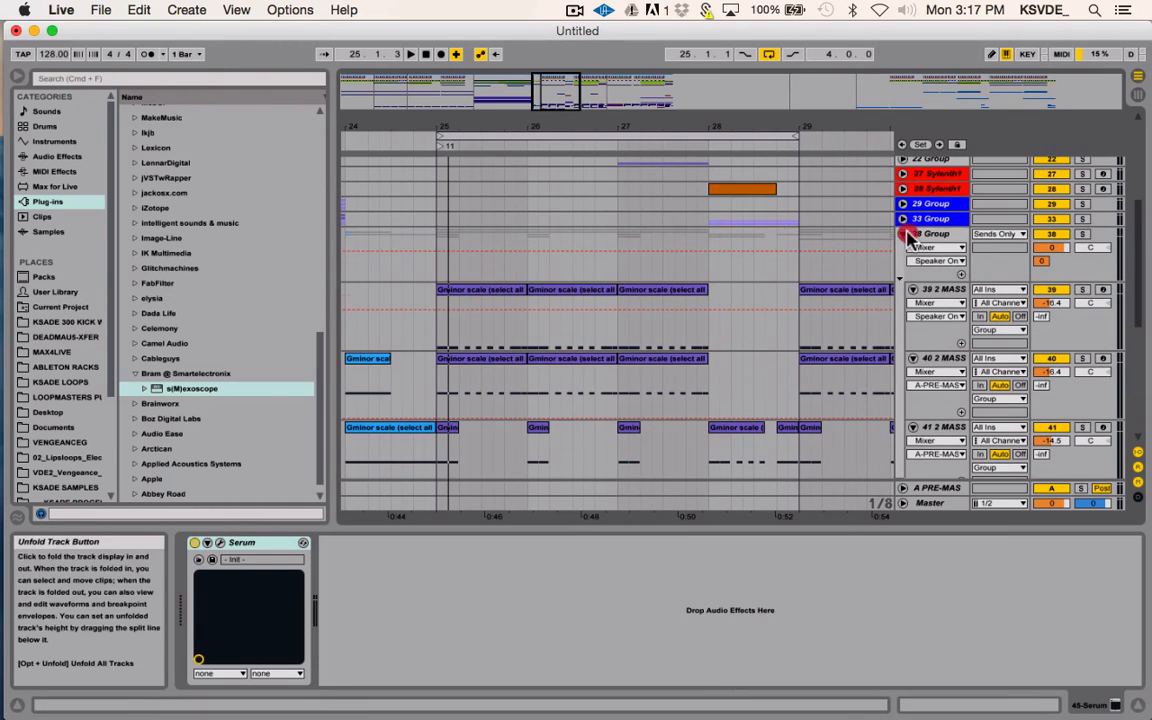
click(903, 233)
click(925, 248)
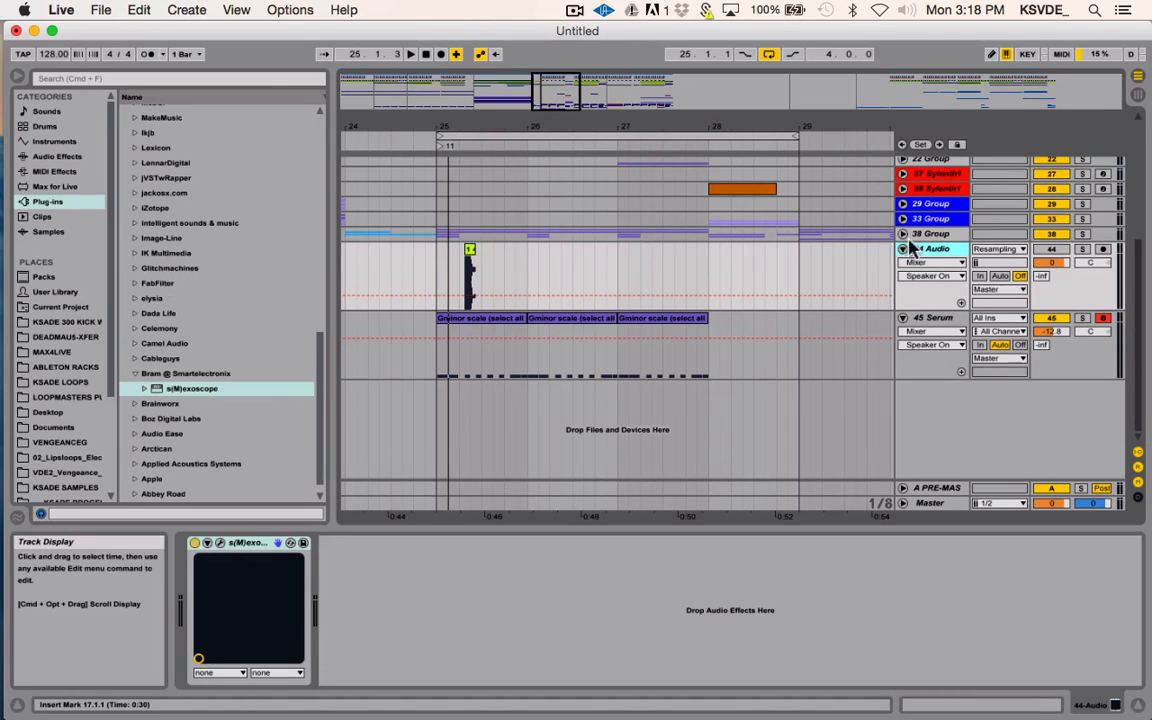
Check the input sources available for the 44 Audio track, keeping Resampling
click(1005, 248)
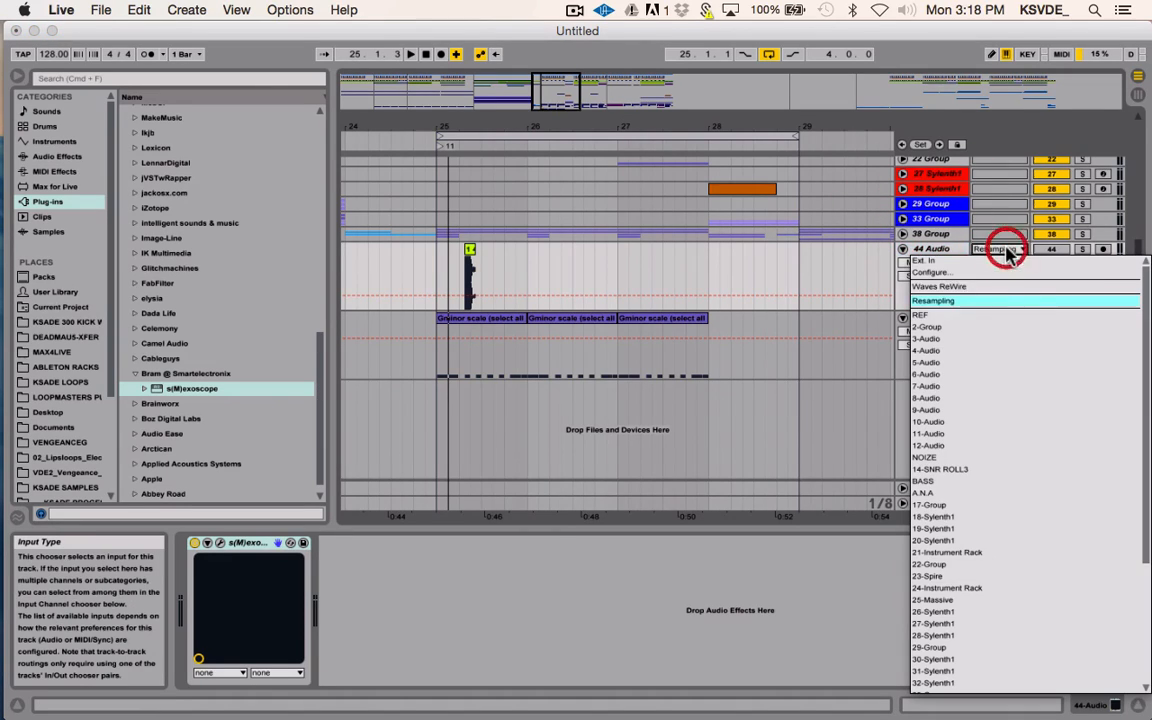
click(920, 250)
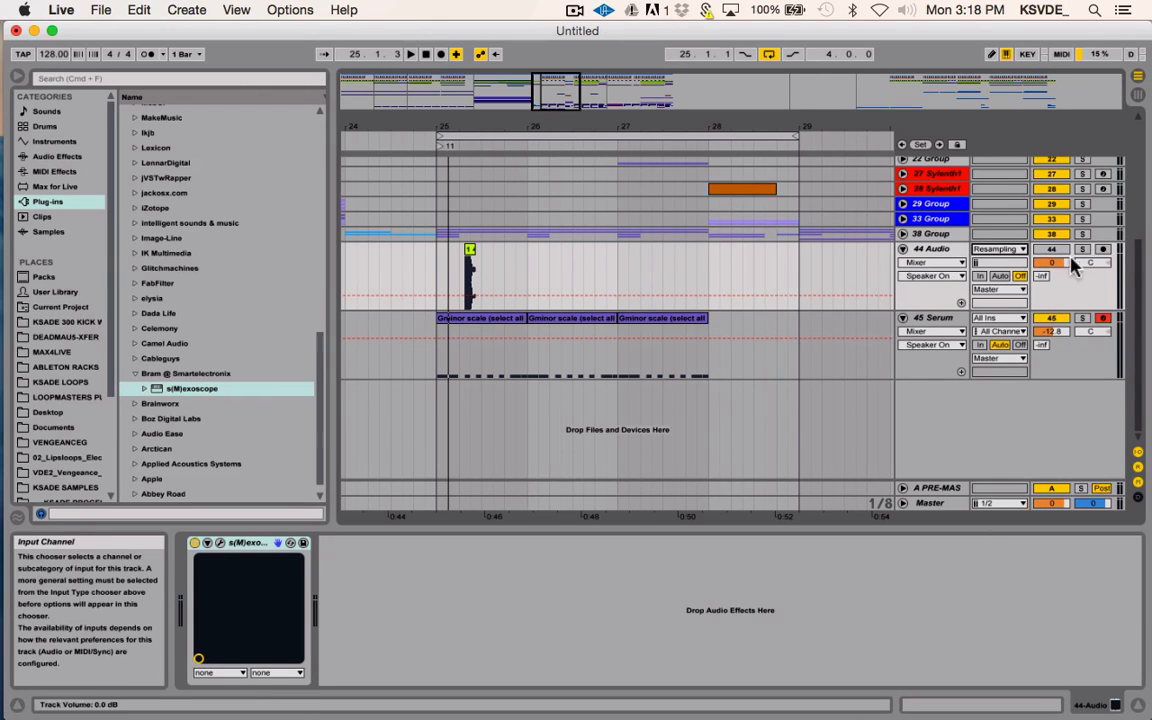
click(1003, 250)
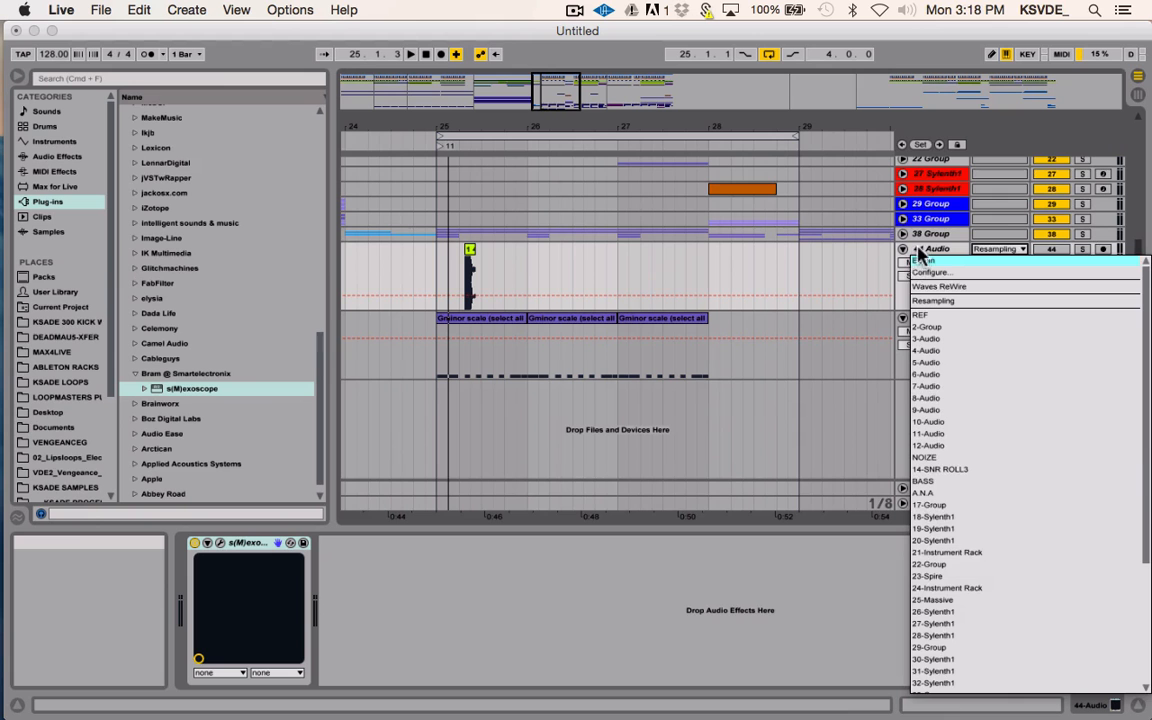
click(973, 118)
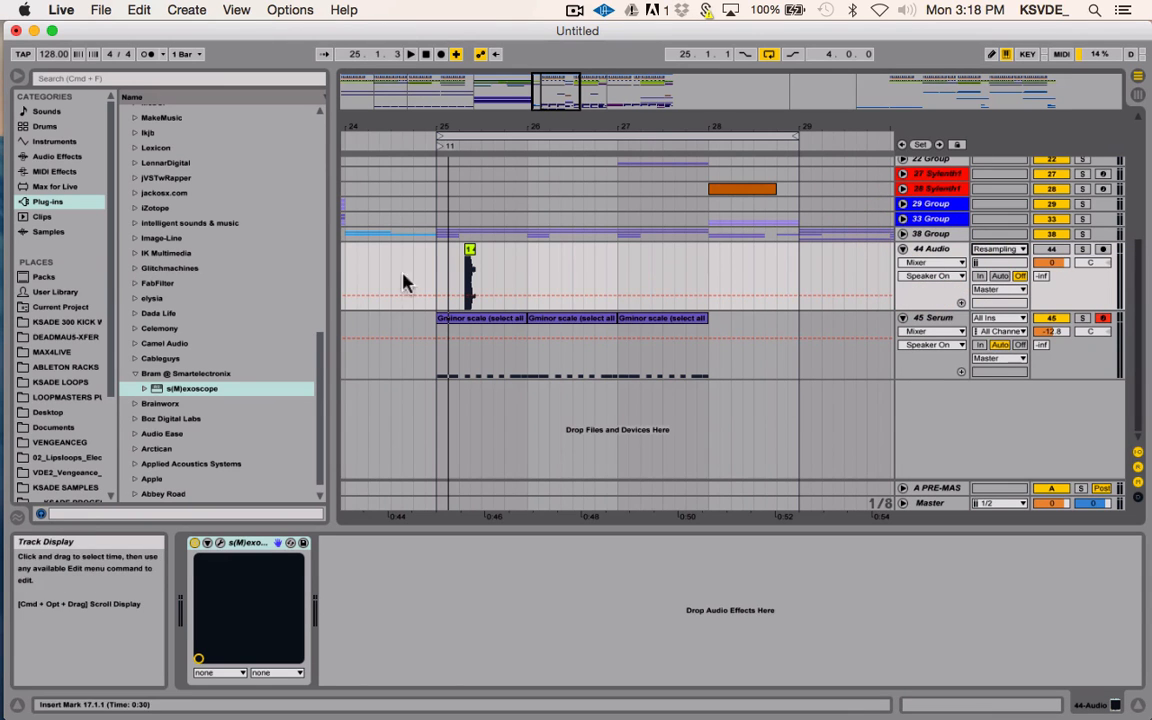
Delete the old short clip after bar 25 on the 44 Audio track and solo 38 Group
drag(437, 252, 537, 258)
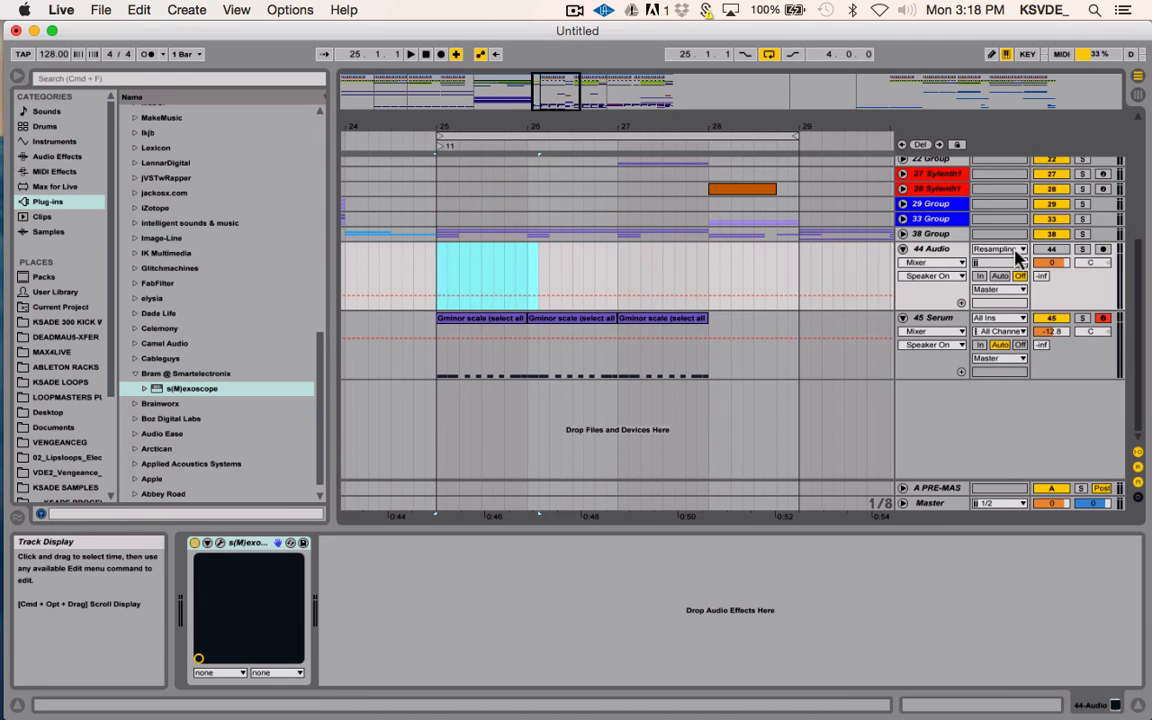
click(1082, 233)
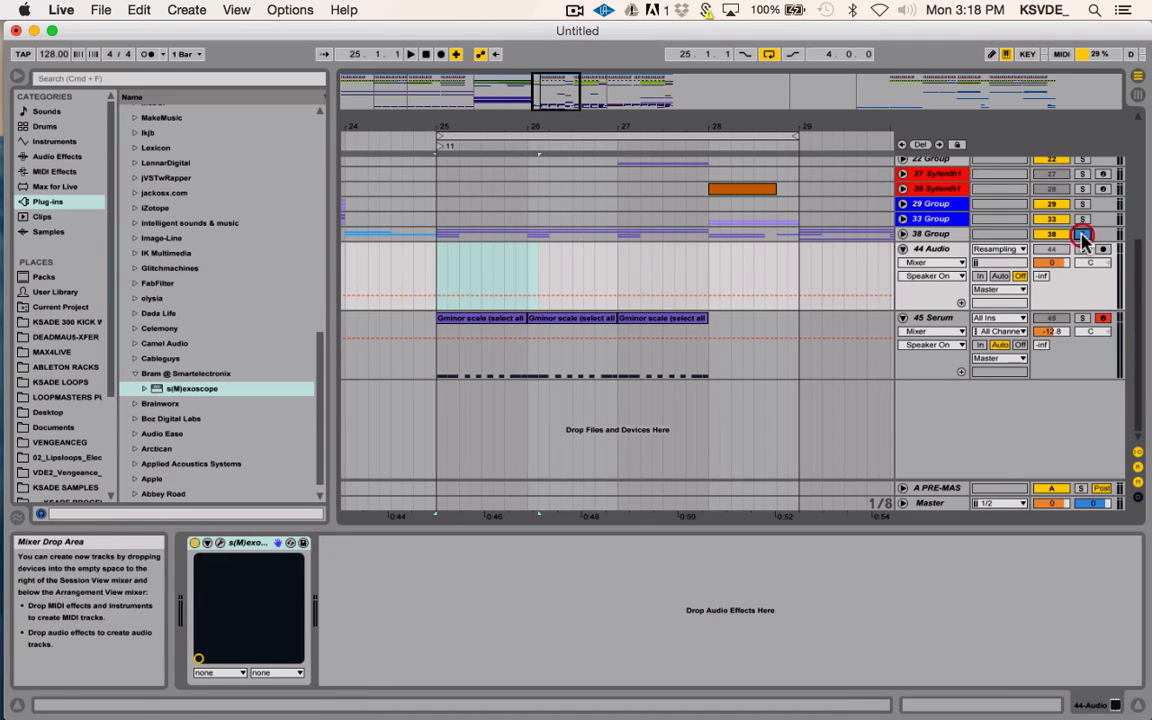
Audition the soloed 38 Group from bar 25
click(438, 240)
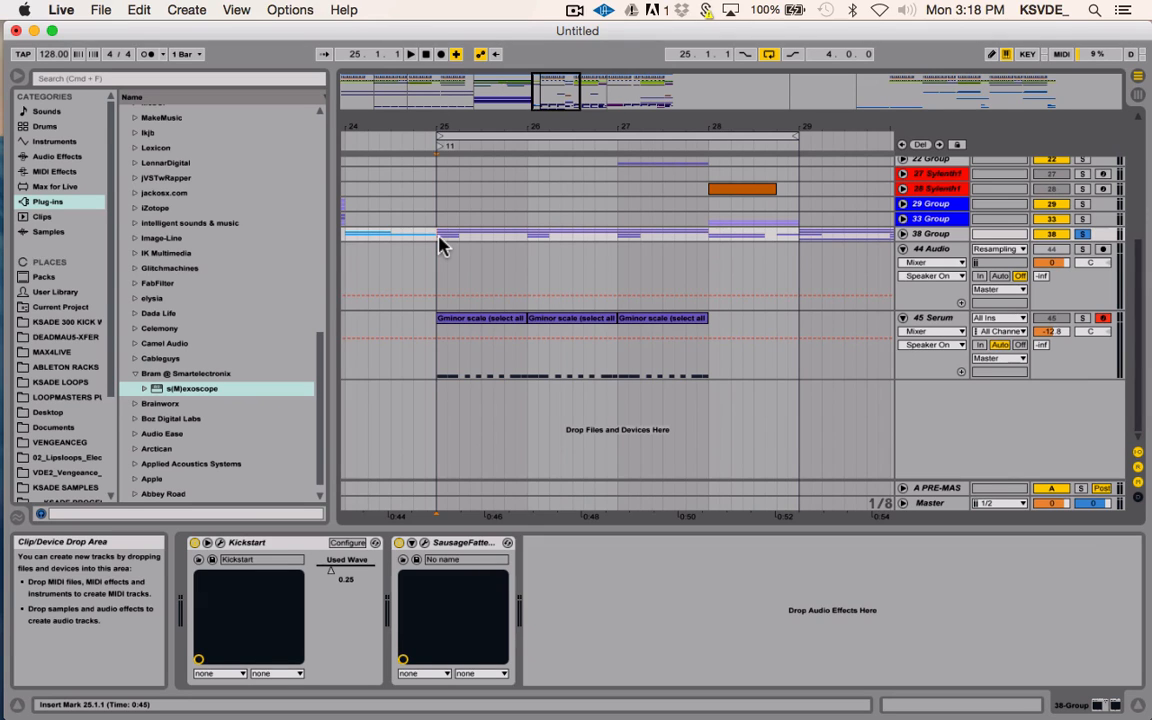
key(space)
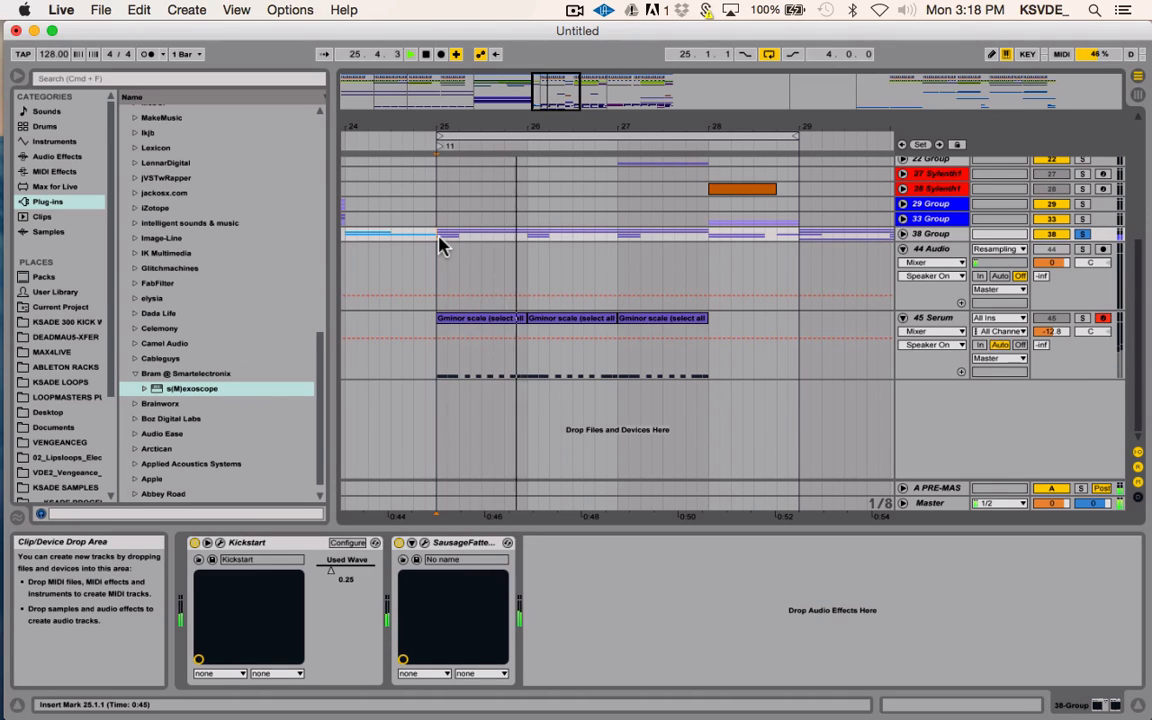
key(space)
Record the soloed group onto the armed 44 Audio track from bar 25 and trim the clip to end at bar 26
click(438, 269)
drag(558, 84, 566, 91)
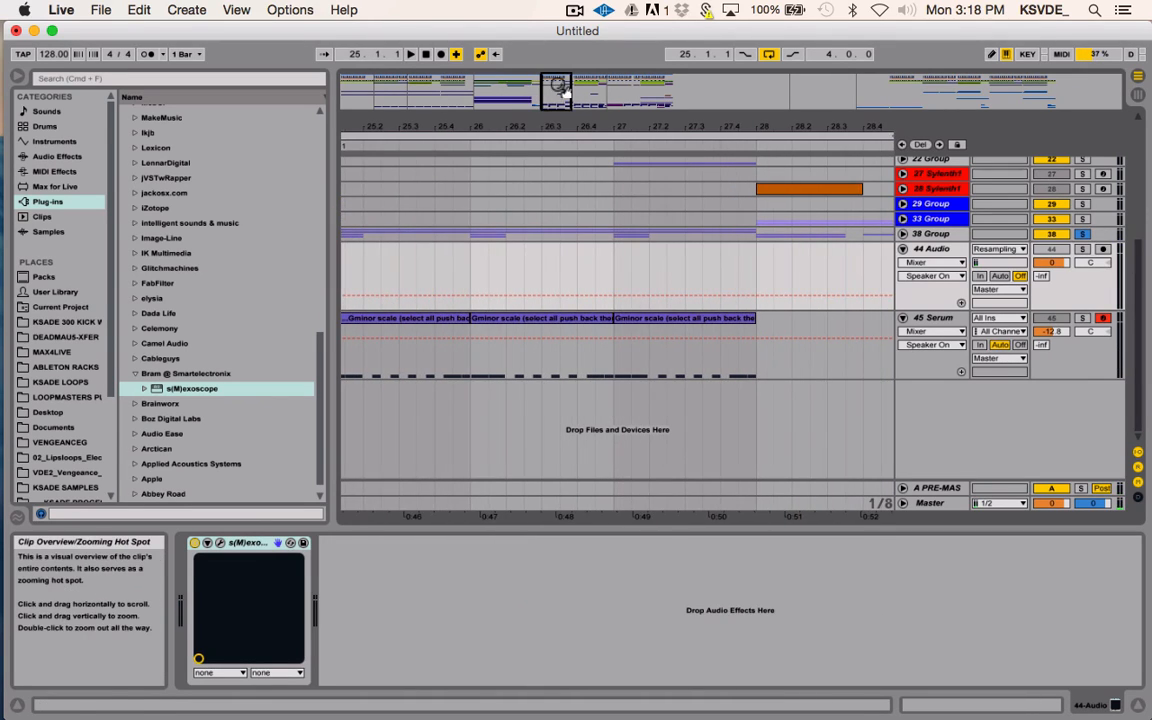
scroll(523, 245, left, 3)
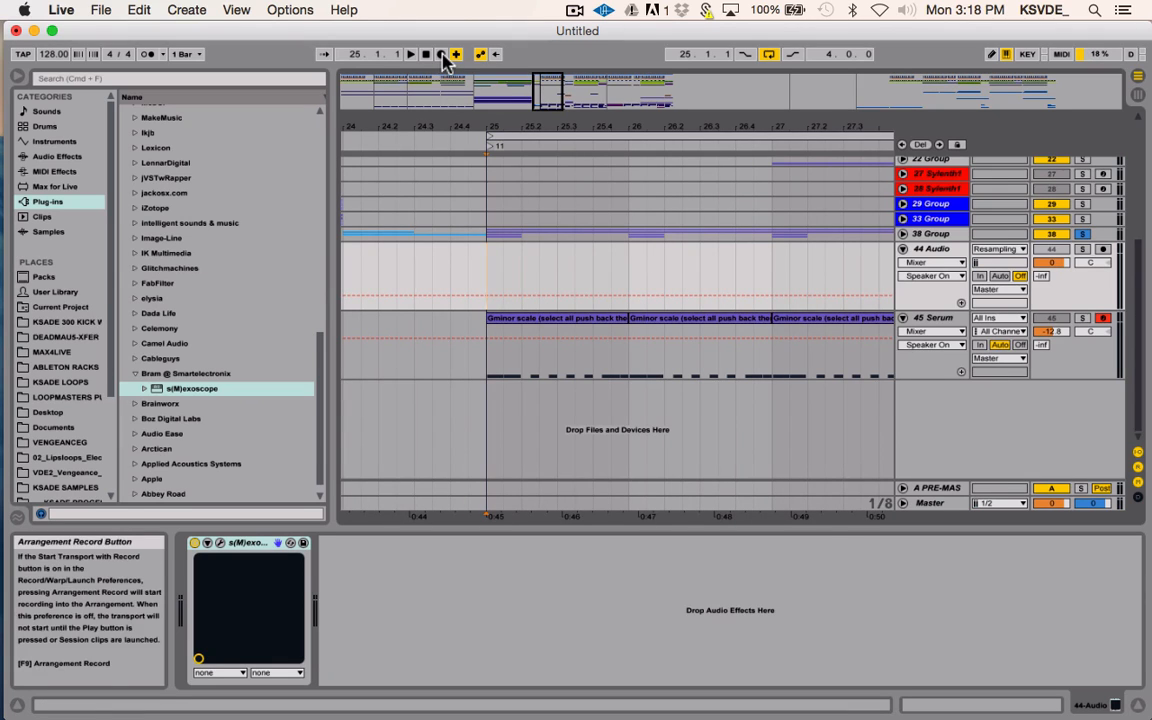
click(1102, 248)
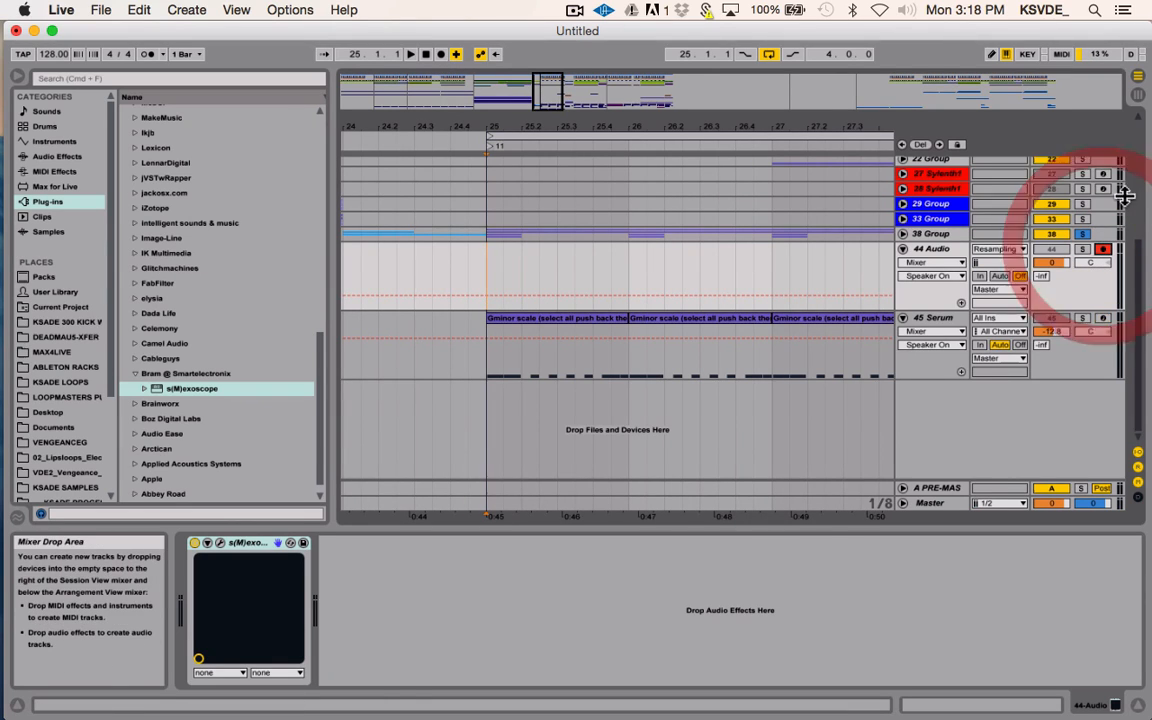
click(440, 54)
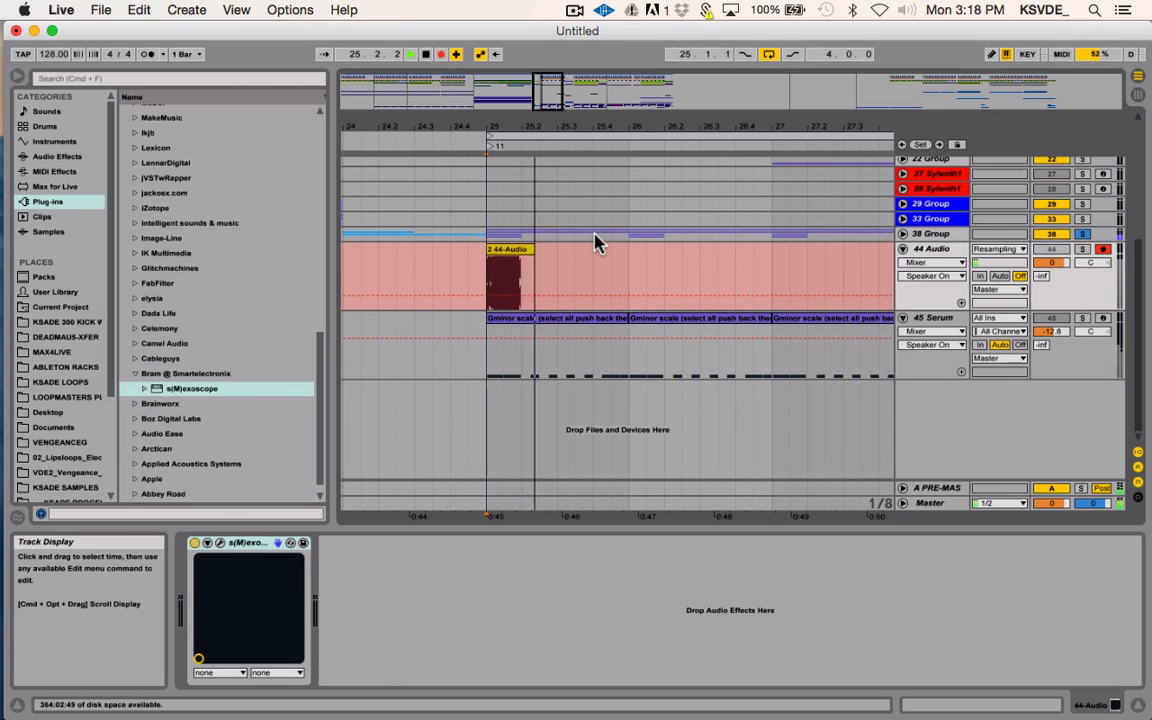
key(space)
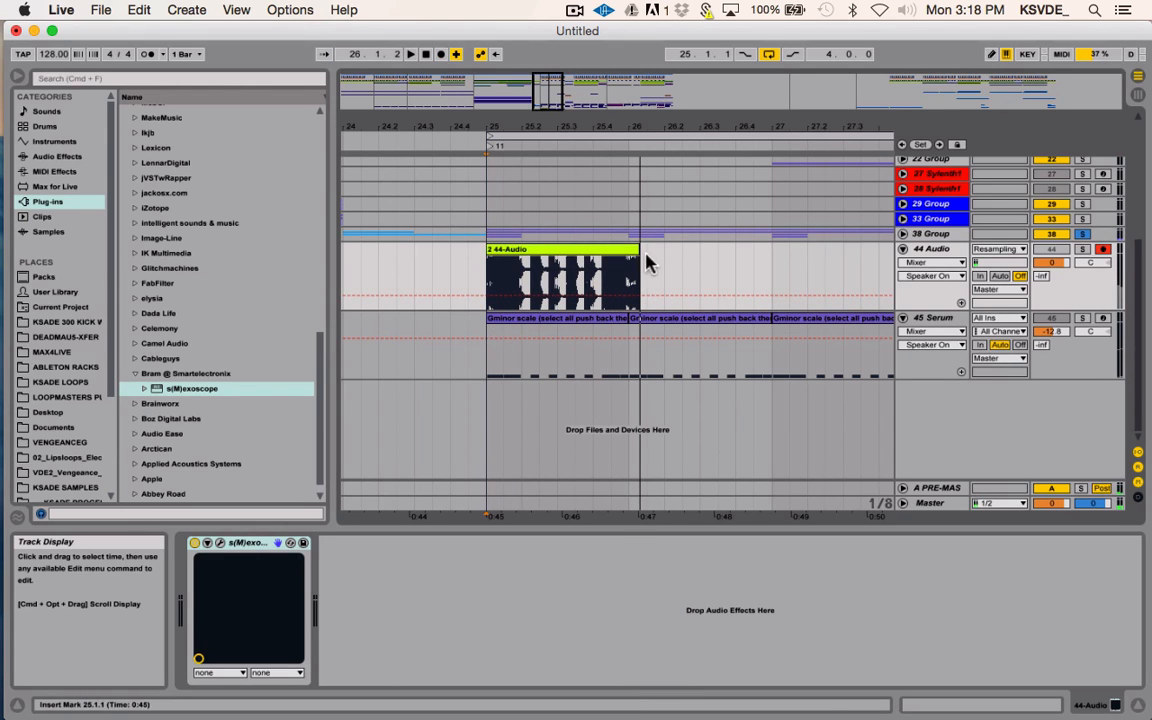
drag(635, 249, 629, 252)
click(641, 256)
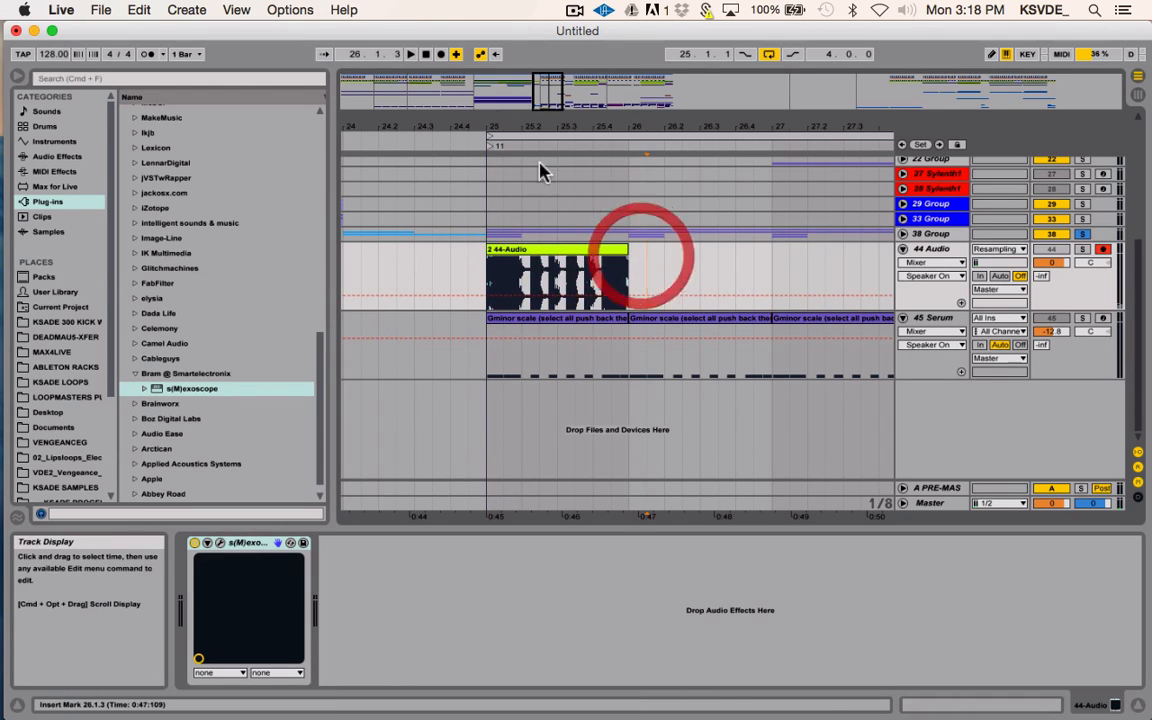
Split the recorded clip on 44 Audio at 25.2.4 and 25.3.2 to isolate one bass hit
drag(550, 91, 550, 152)
scroll(571, 324, left, 4)
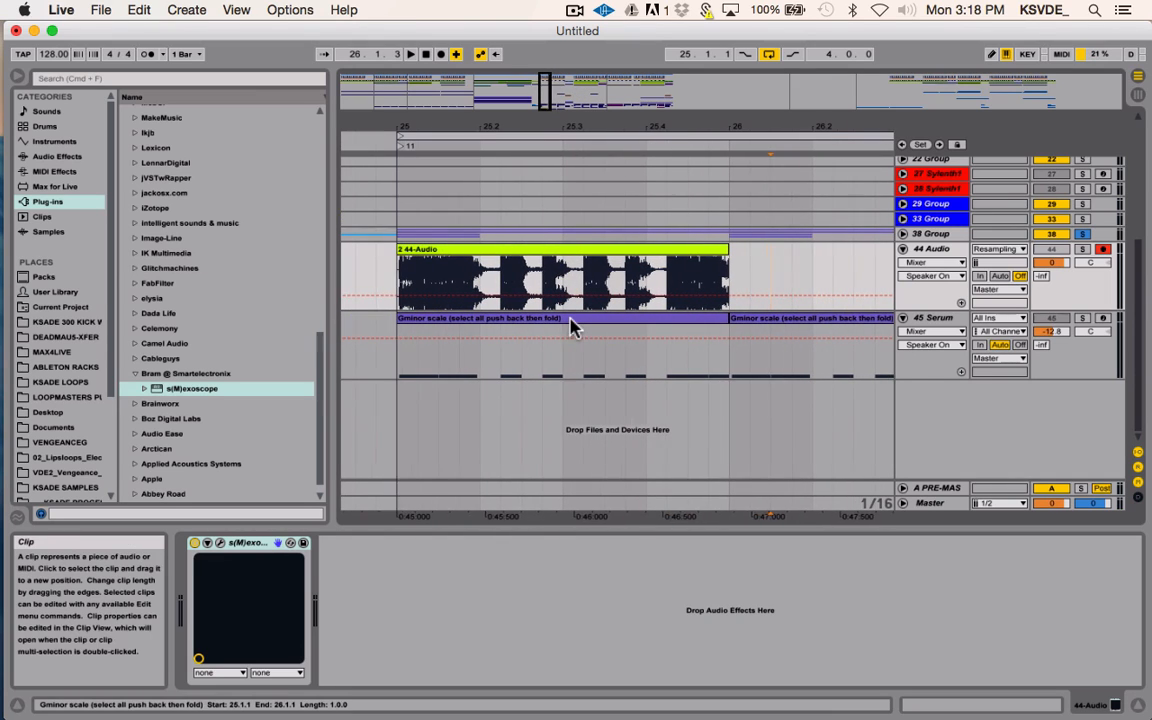
drag(549, 92, 549, 110)
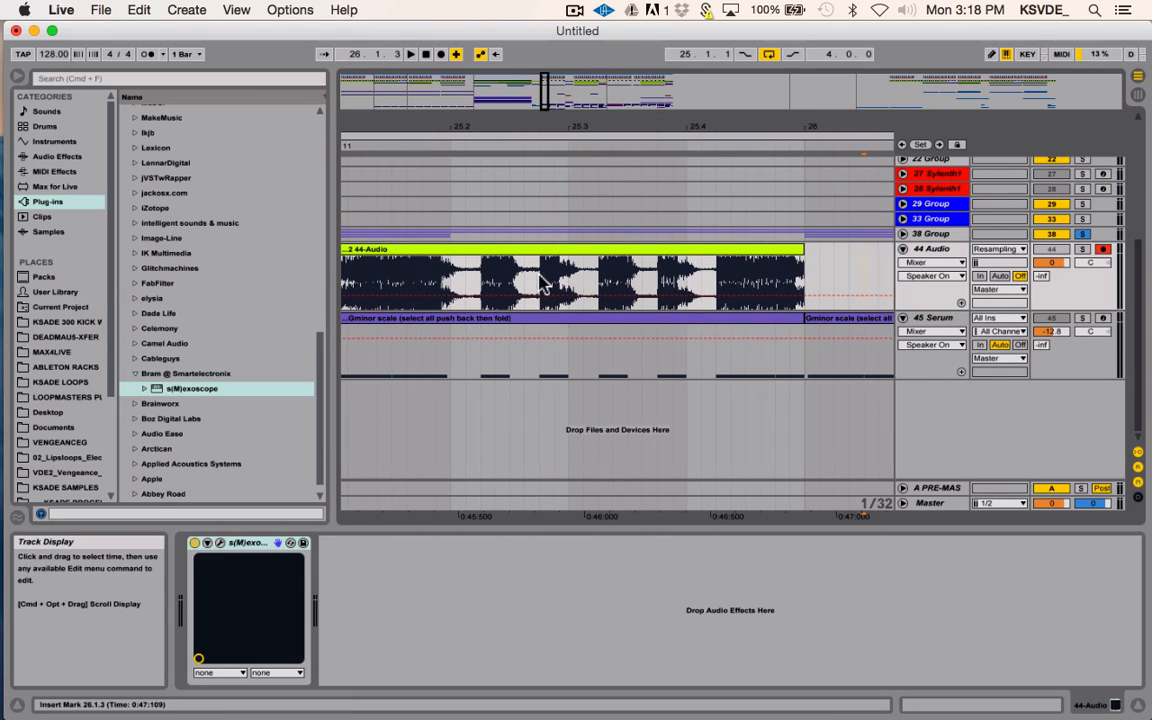
drag(540, 272, 600, 280)
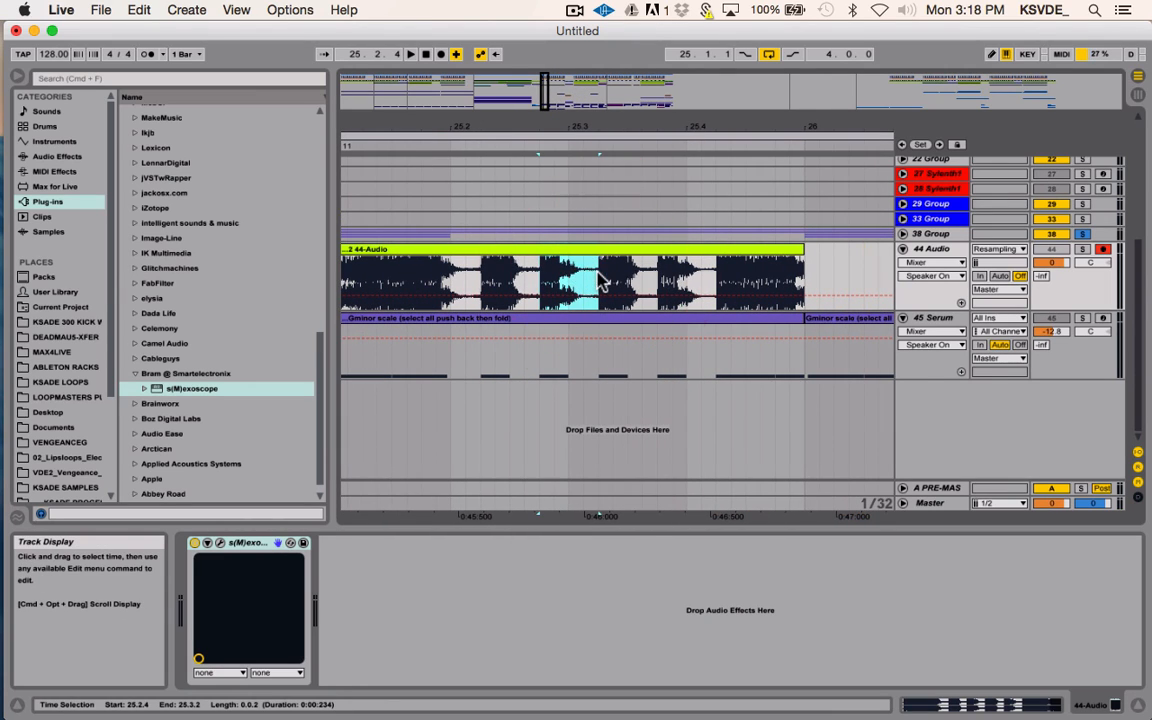
key(super+e)
click(577, 252)
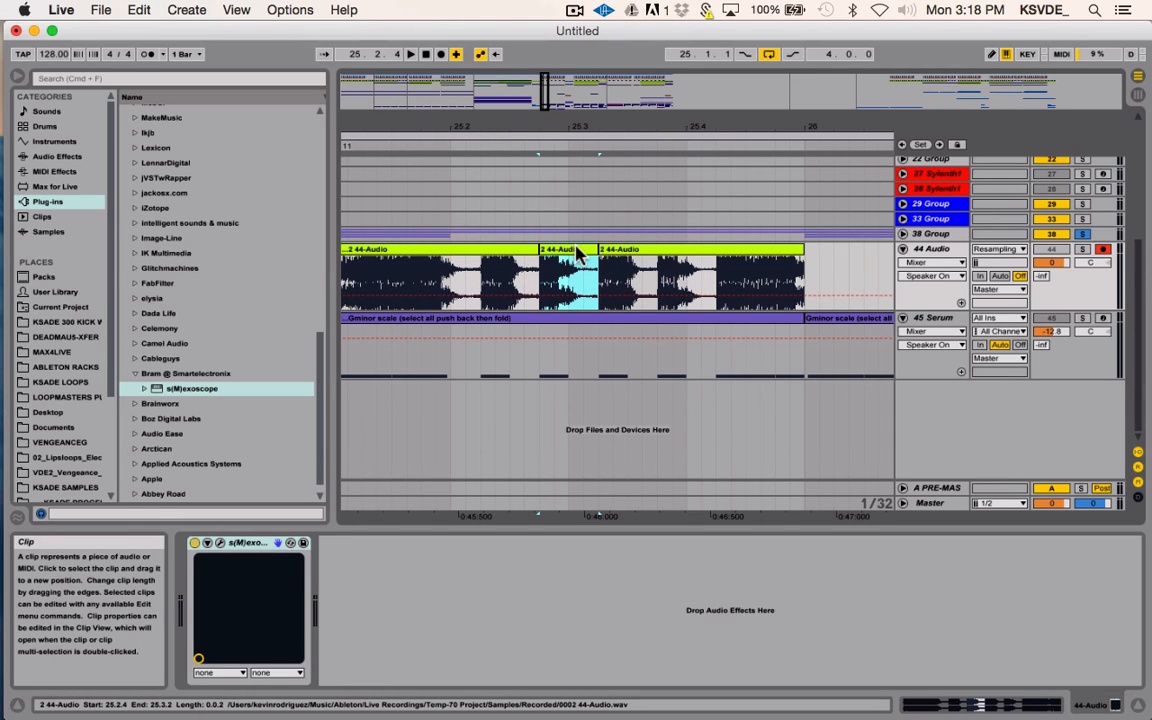
right_click(577, 252)
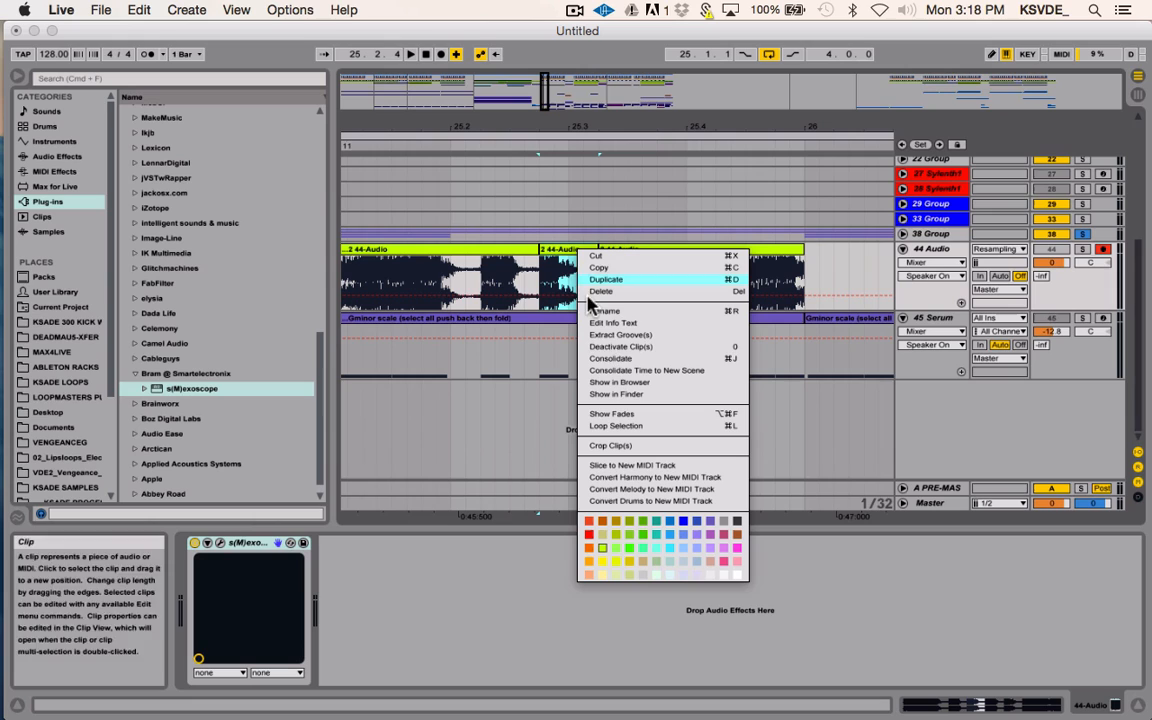
click(831, 275)
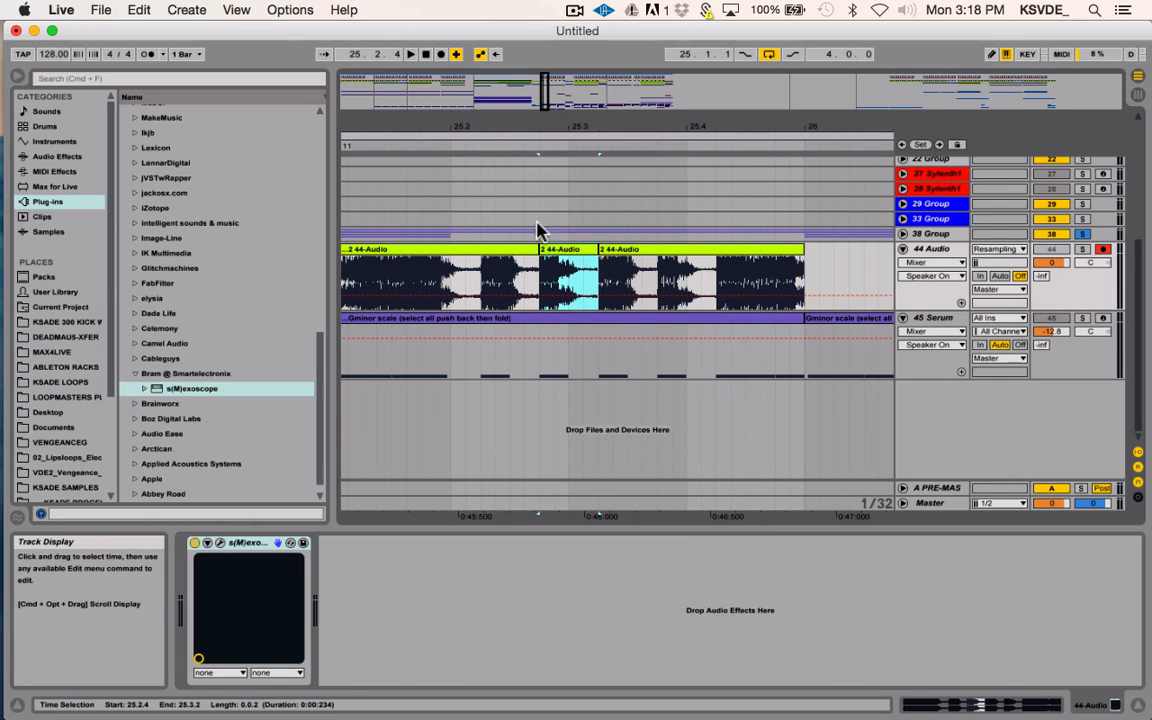
click(583, 250)
right_click(575, 255)
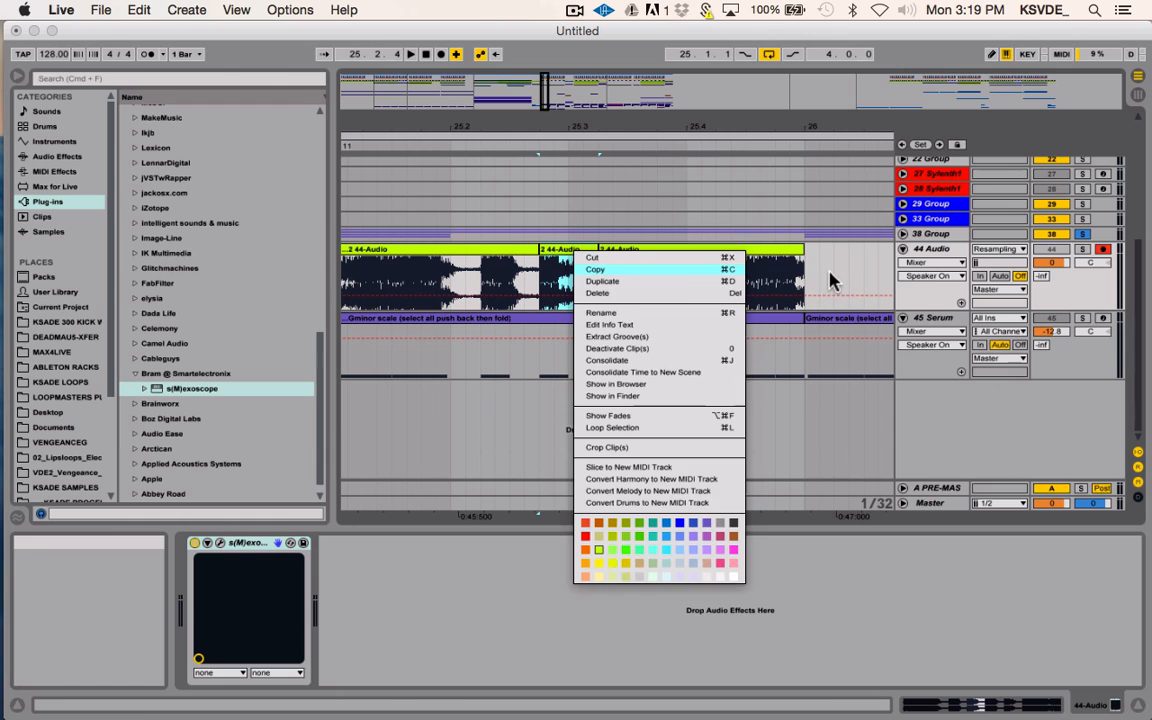
click(830, 273)
Play the recorded audio from the start of bar 25
scroll(565, 270, left, 5)
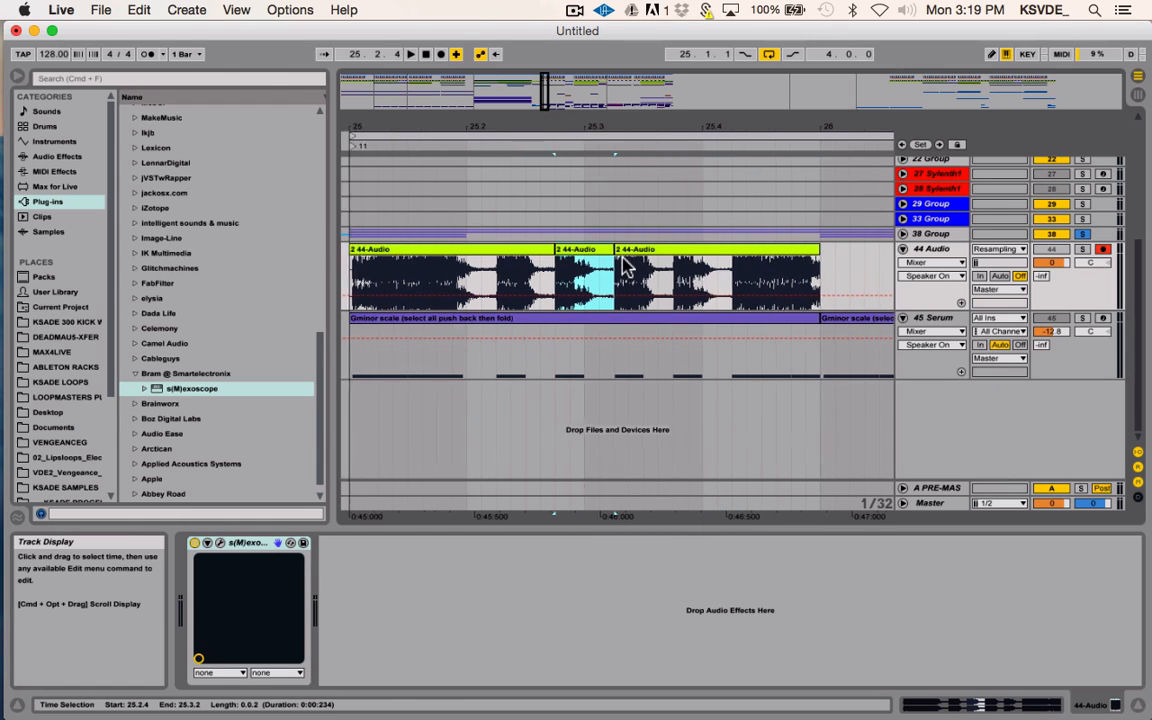
click(440, 275)
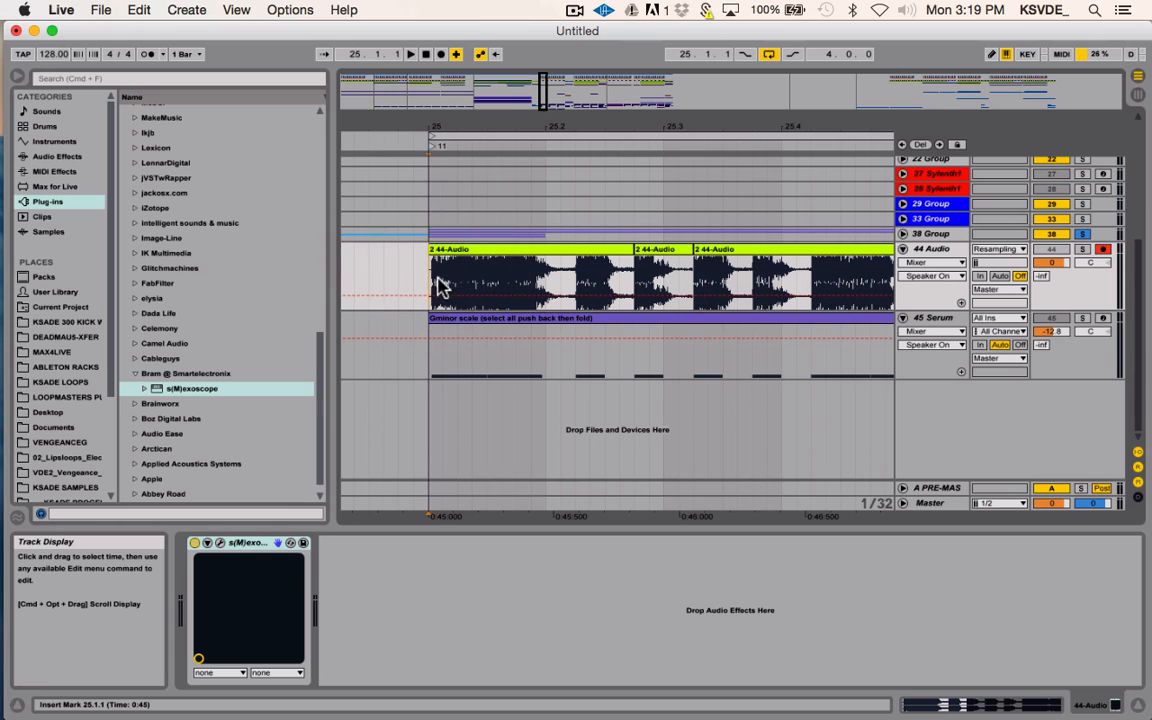
key(space)
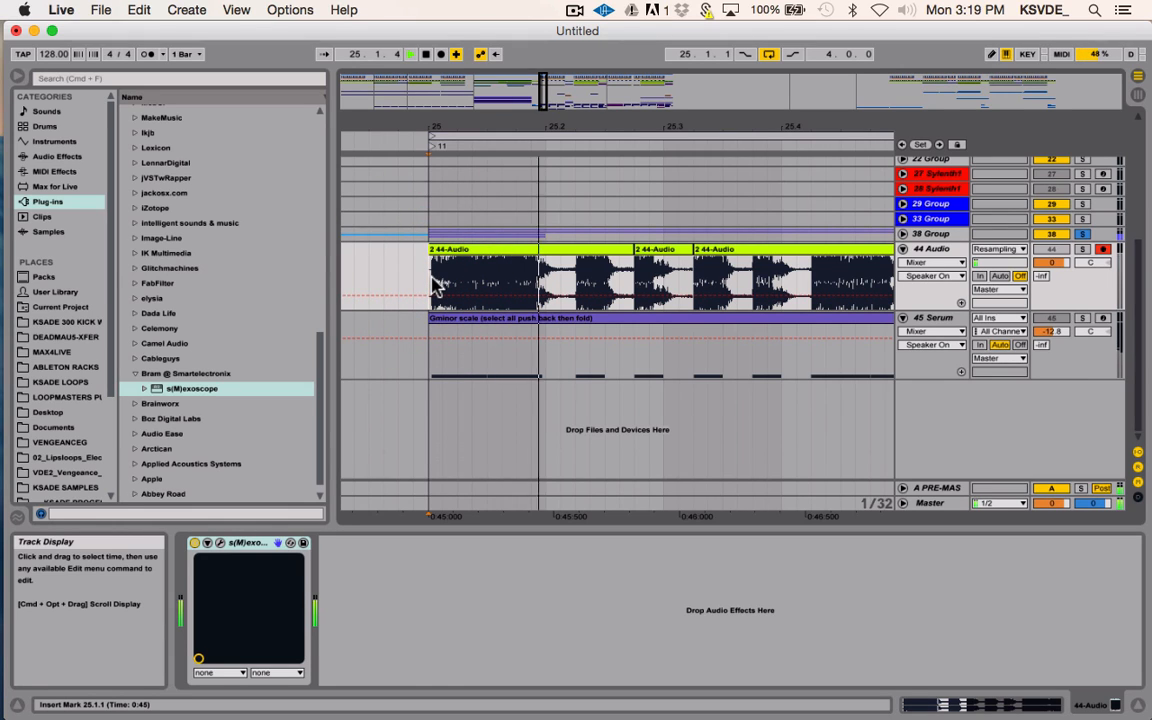
Split the first part of the recorded clip at 25.2.2 to isolate the bass hit ending at 25.2.4
click(487, 279)
drag(435, 283, 632, 283)
key(super+e)
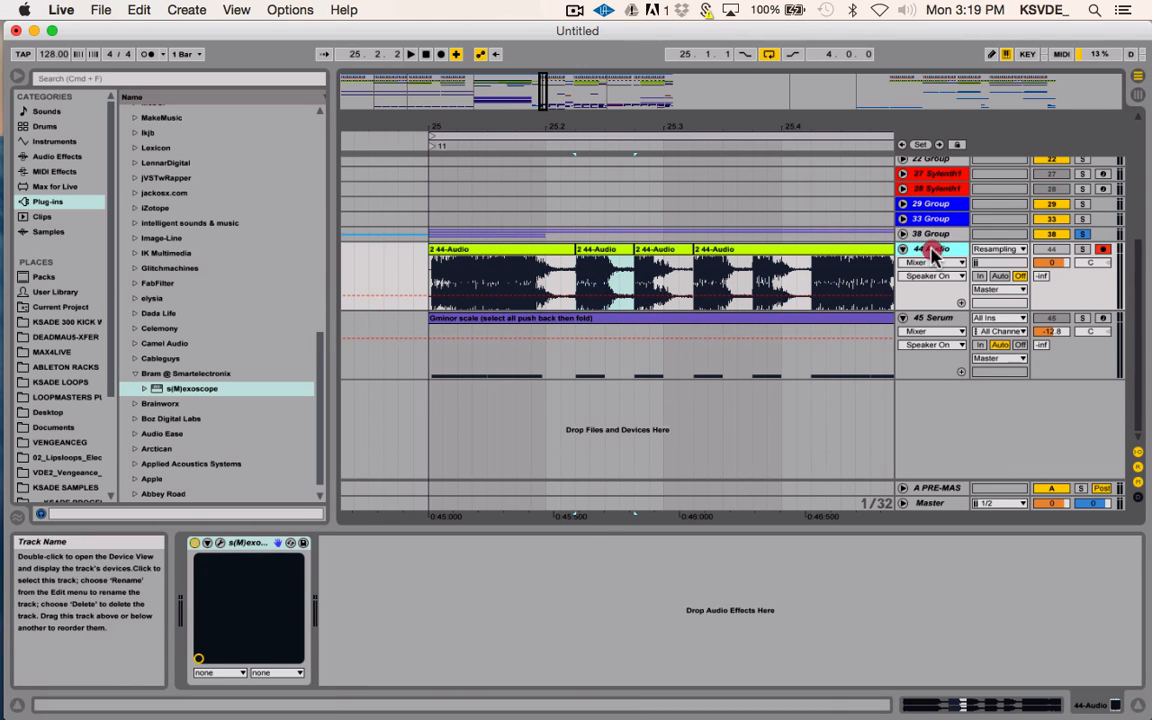
Solo the 44 Audio track and open its s(M)exoscope display, placing the window below the audio clips
click(1082, 249)
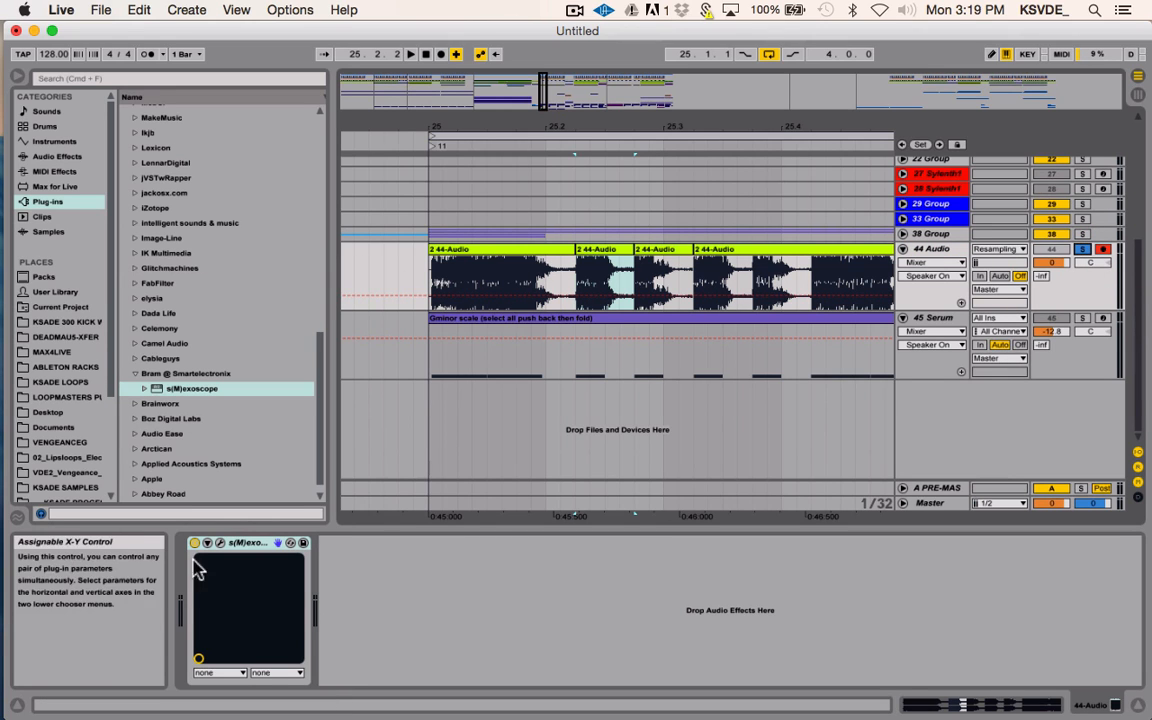
click(220, 543)
drag(563, 70, 637, 371)
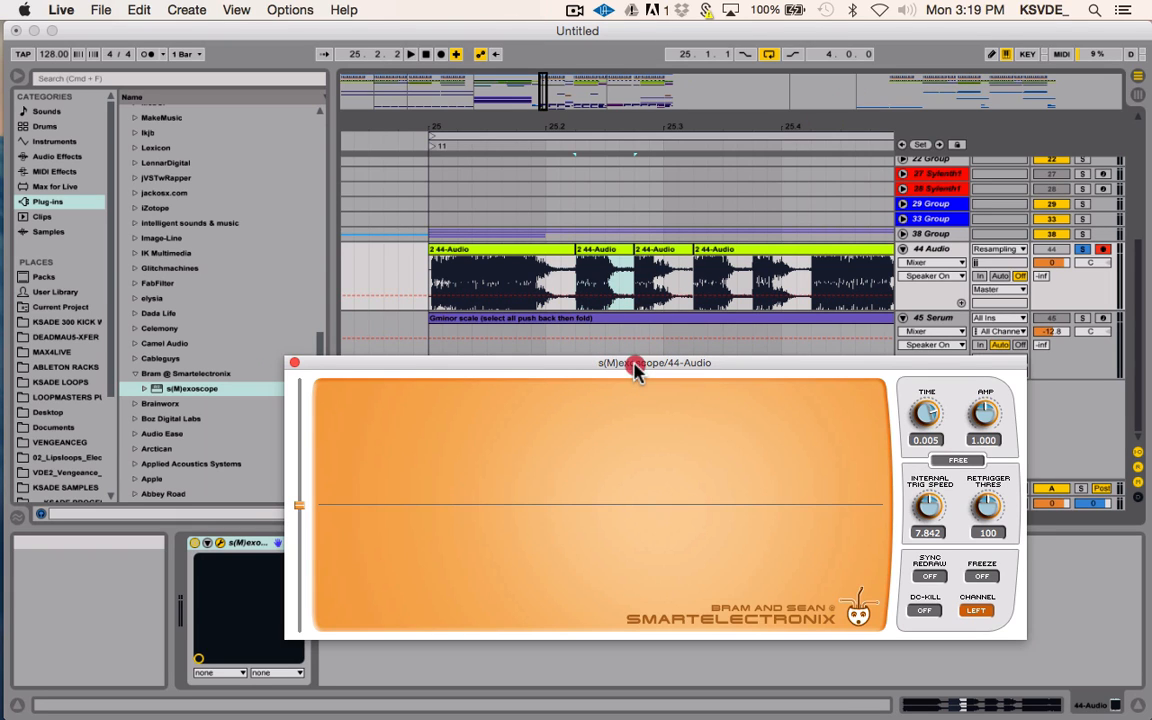
drag(637, 370, 588, 368)
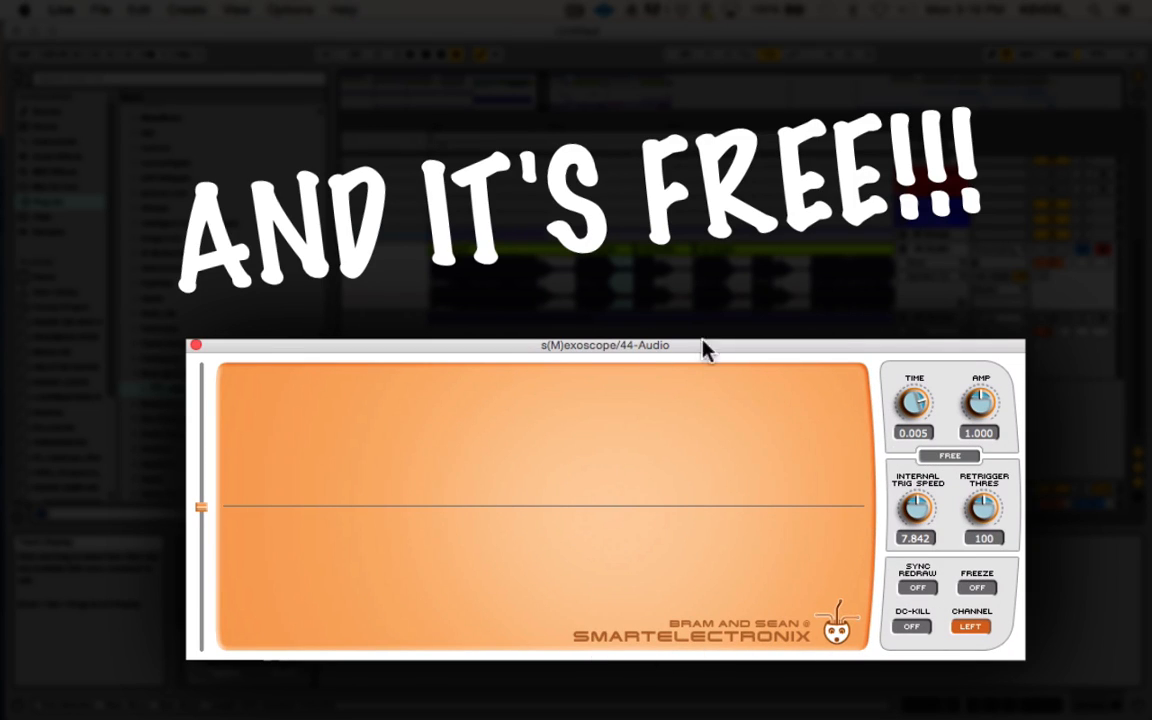
click(488, 244)
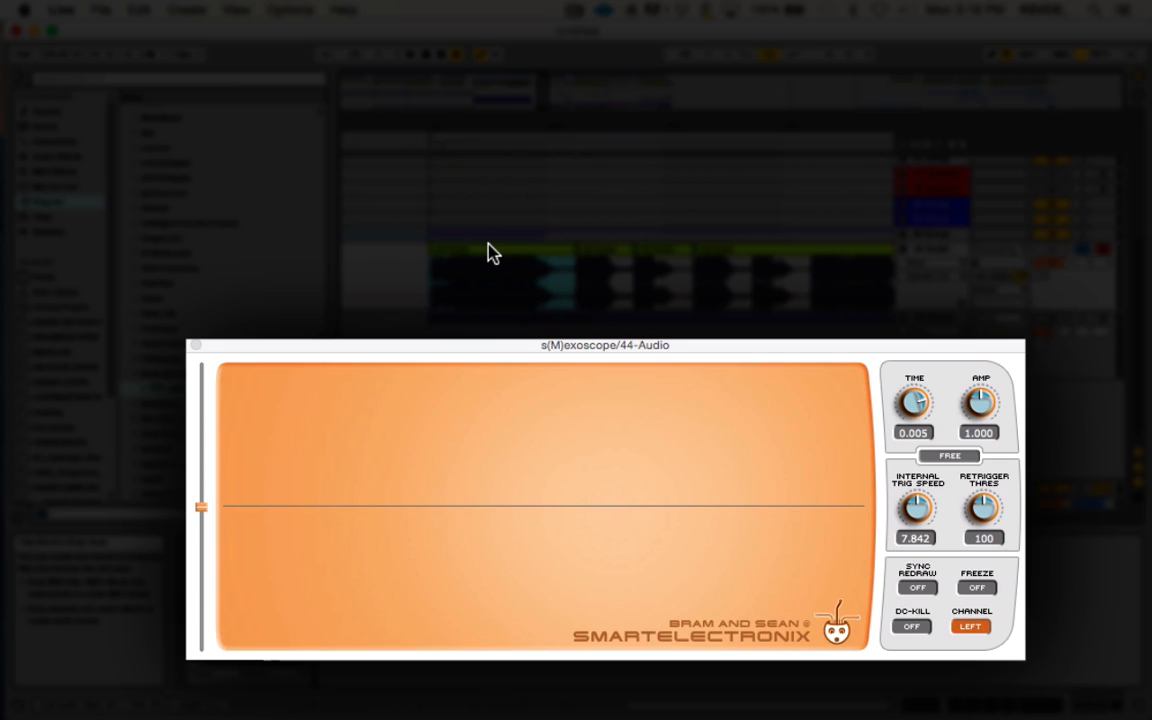
Play the isolated bass hit through the s(M)exoscope oscilloscope and close its window
key(space)
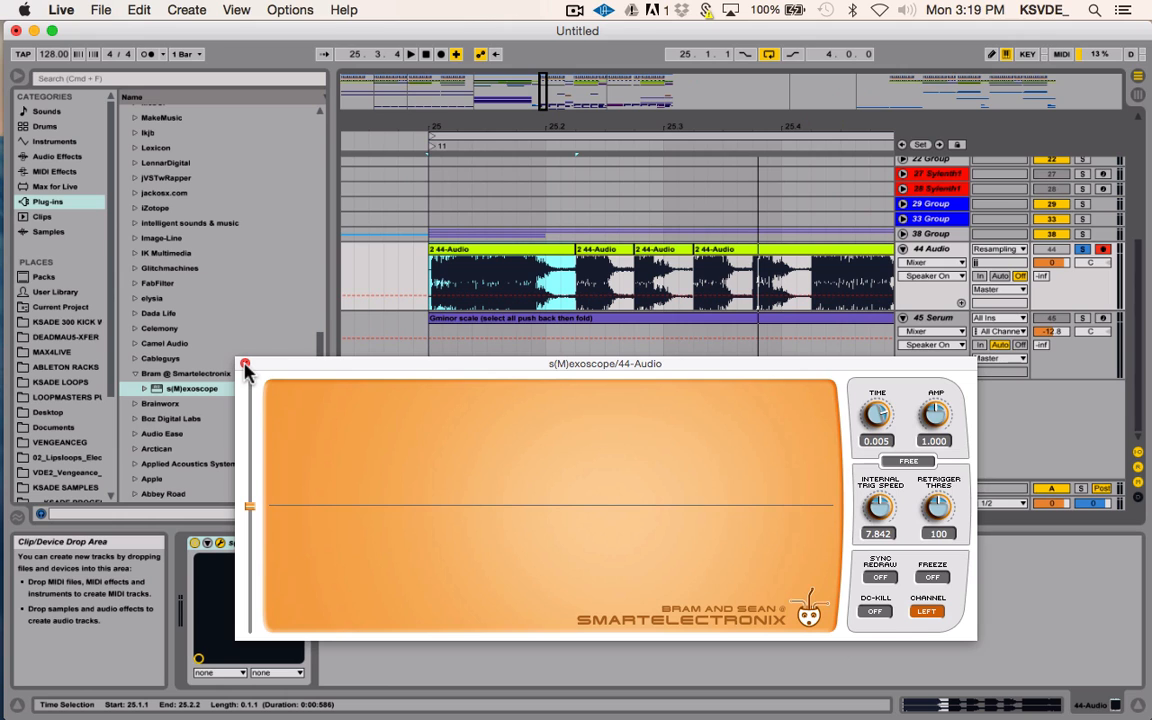
click(245, 365)
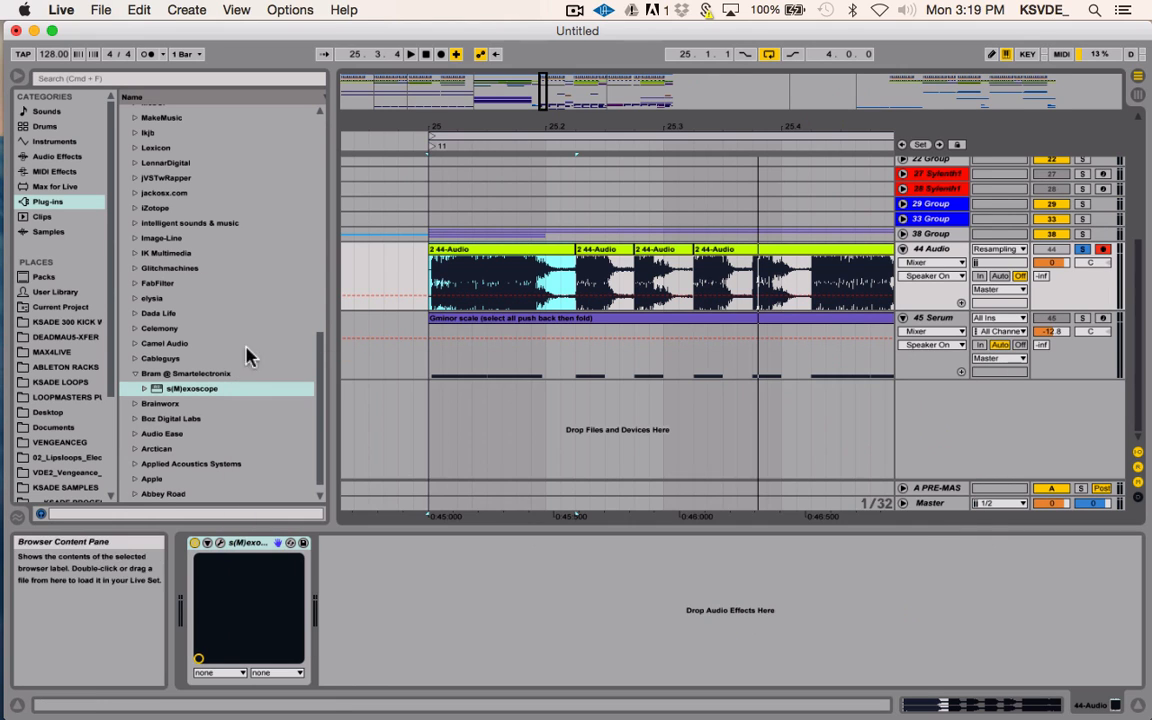
Examine the waveform along the first clip on 44 Audio, selecting about 15 ms from where its sound begins
drag(544, 88, 547, 157)
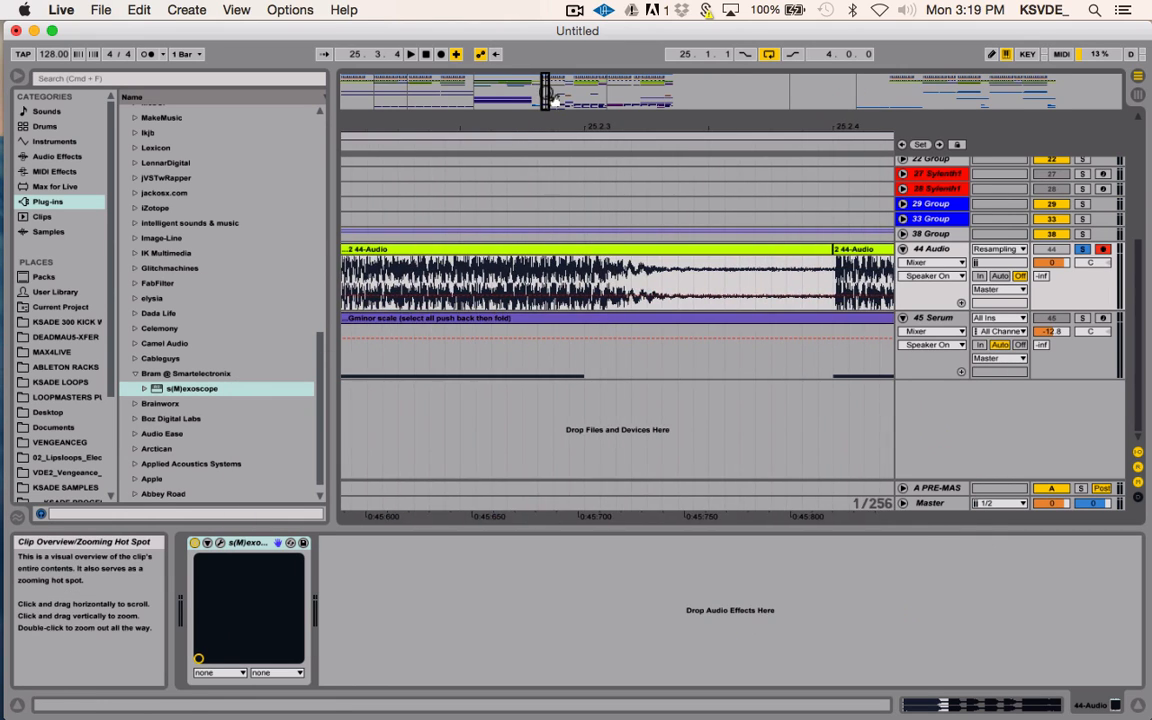
scroll(548, 223, up, 1)
scroll(548, 223, left, 12)
scroll(547, 223, up, 1)
scroll(547, 223, right, 6)
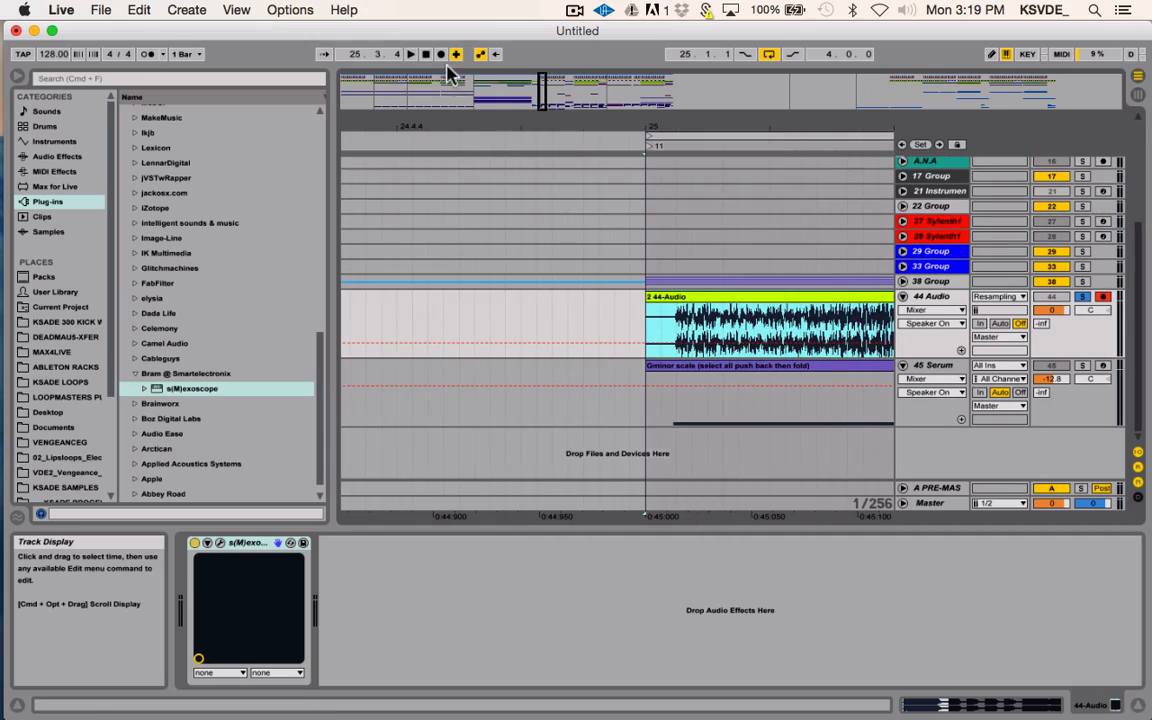
drag(548, 98, 550, 155)
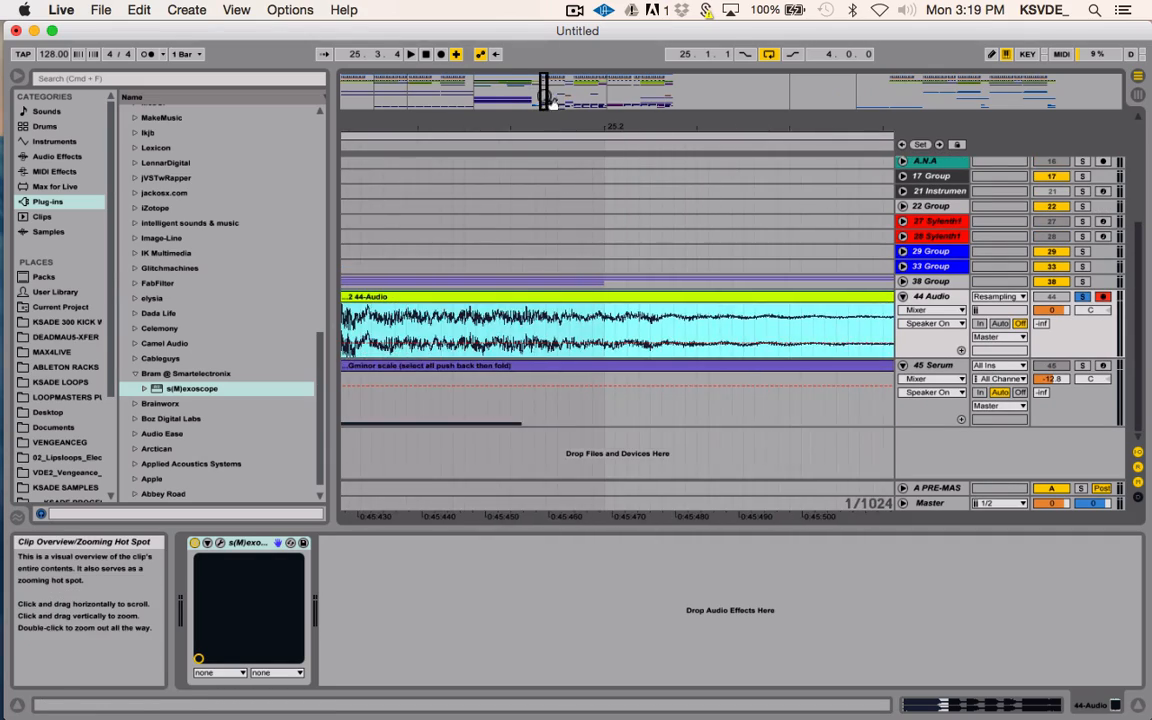
scroll(521, 322, up, 1)
scroll(521, 322, right, 14)
scroll(518, 320, right, 8)
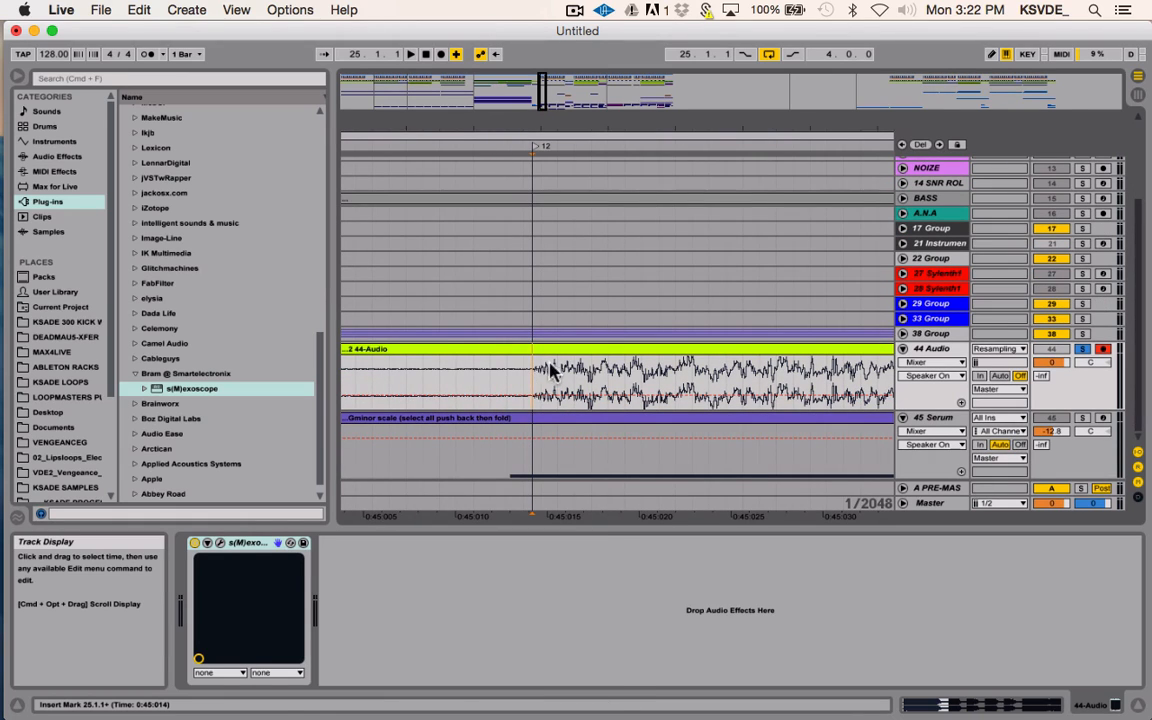
mouse_move(532, 385)
mouse_down()
mouse_move(597, 375)
mouse_move(812, 390)
mouse_up()
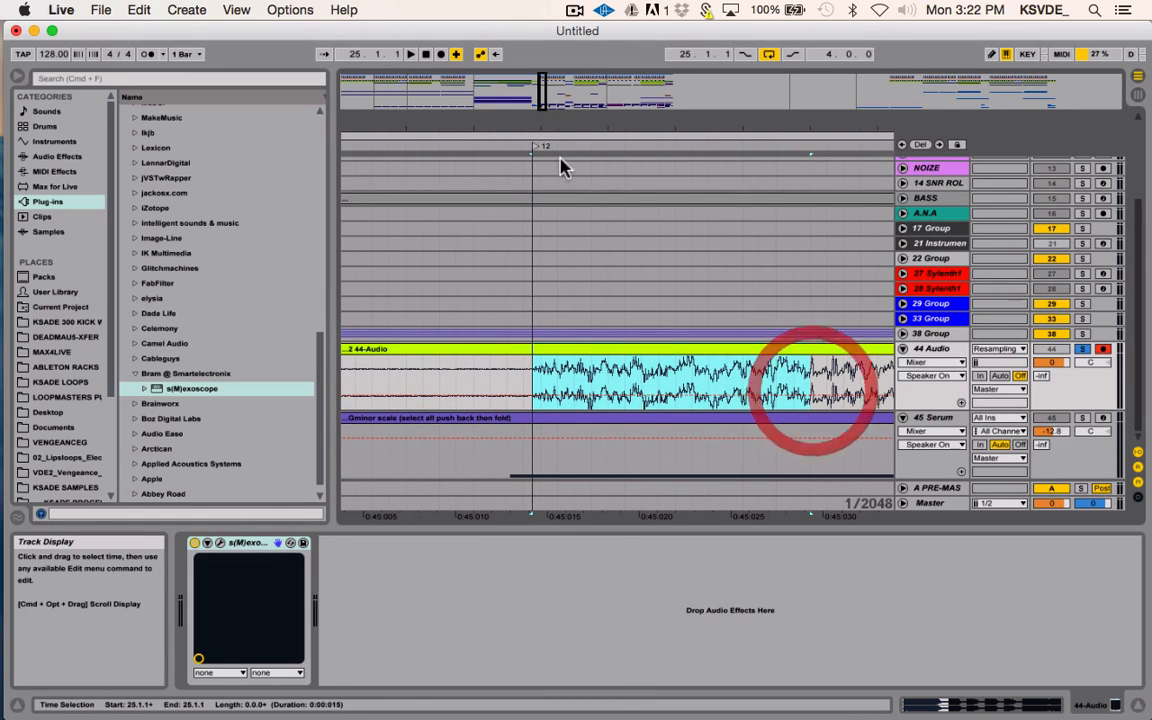
drag(546, 98, 531, 89)
scroll(668, 358, right, 5)
scroll(668, 358, right, 10)
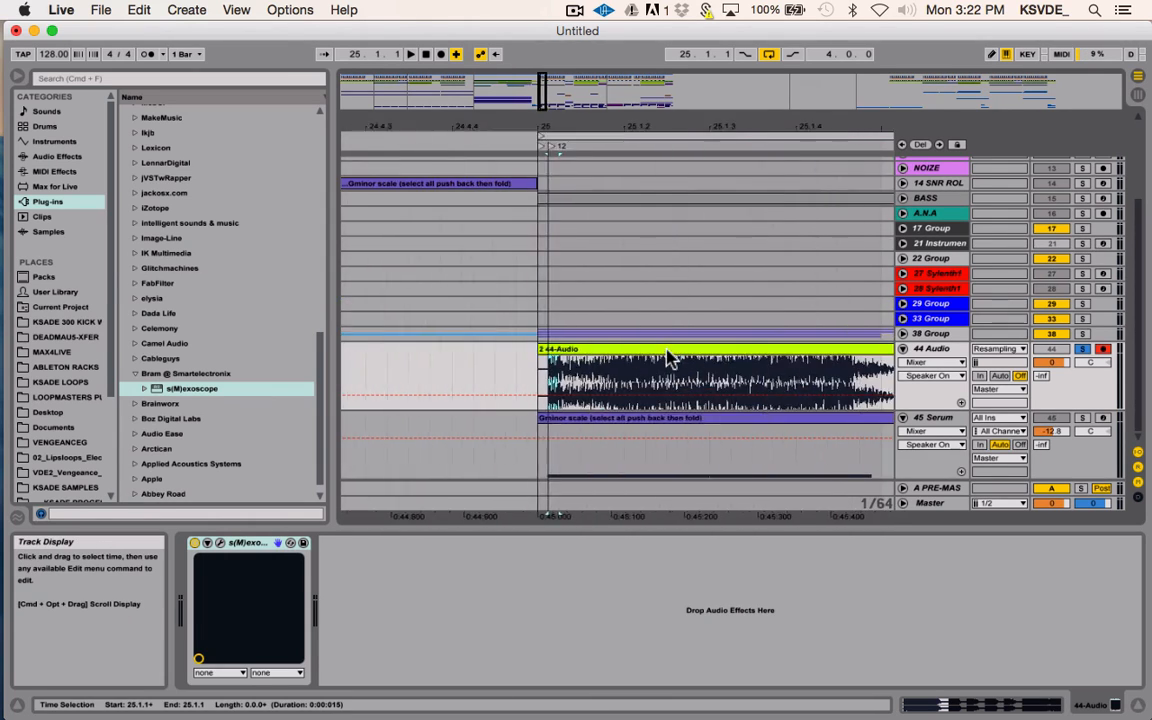
Remove the silent lead-in before the first hit on 44 Audio and consolidate the remaining clip ending at 25.2.2
drag(455, 378, 876, 378)
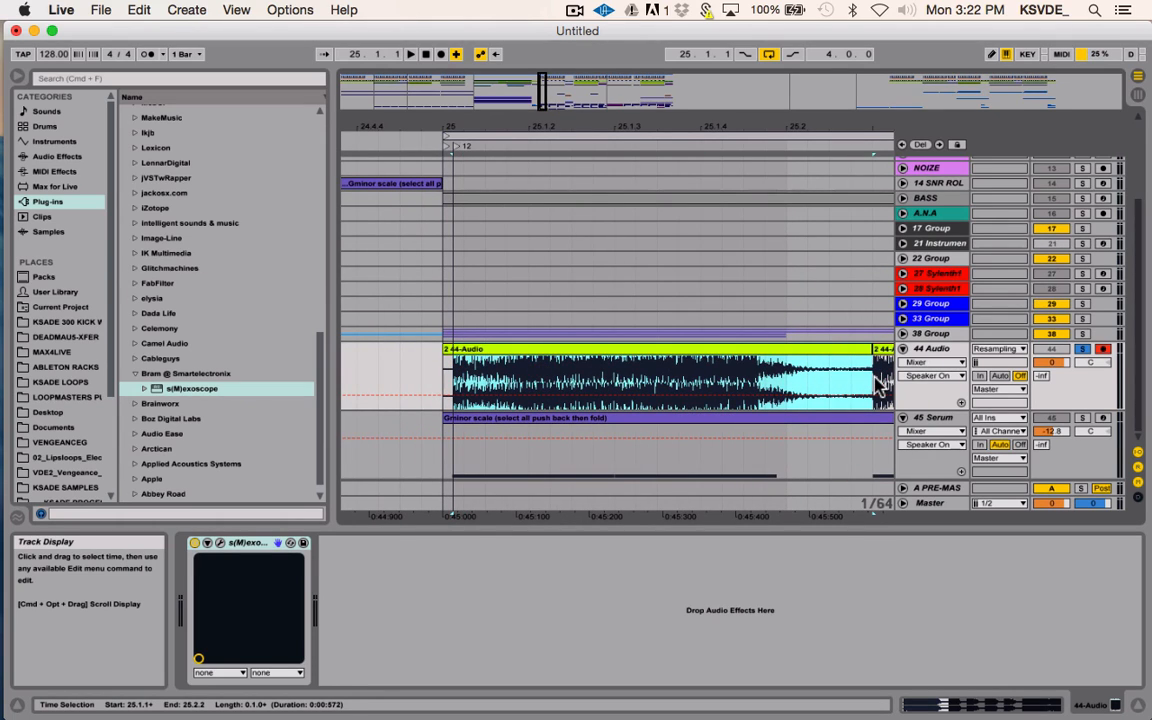
click(447, 356)
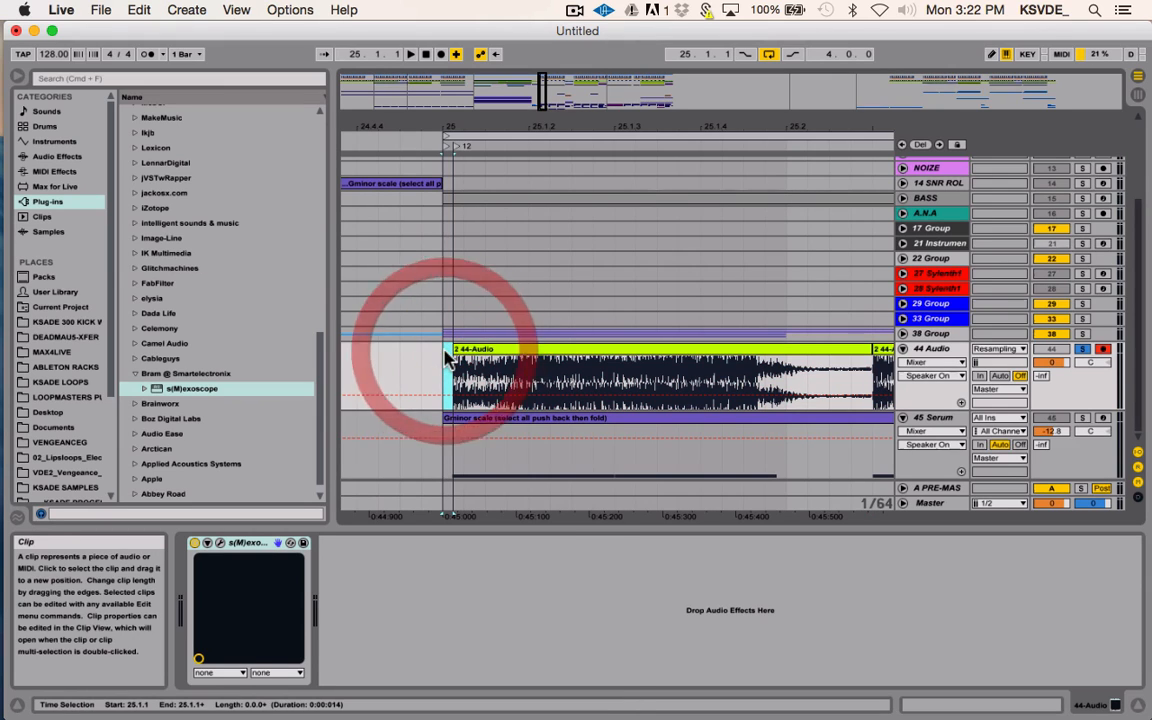
click(477, 353)
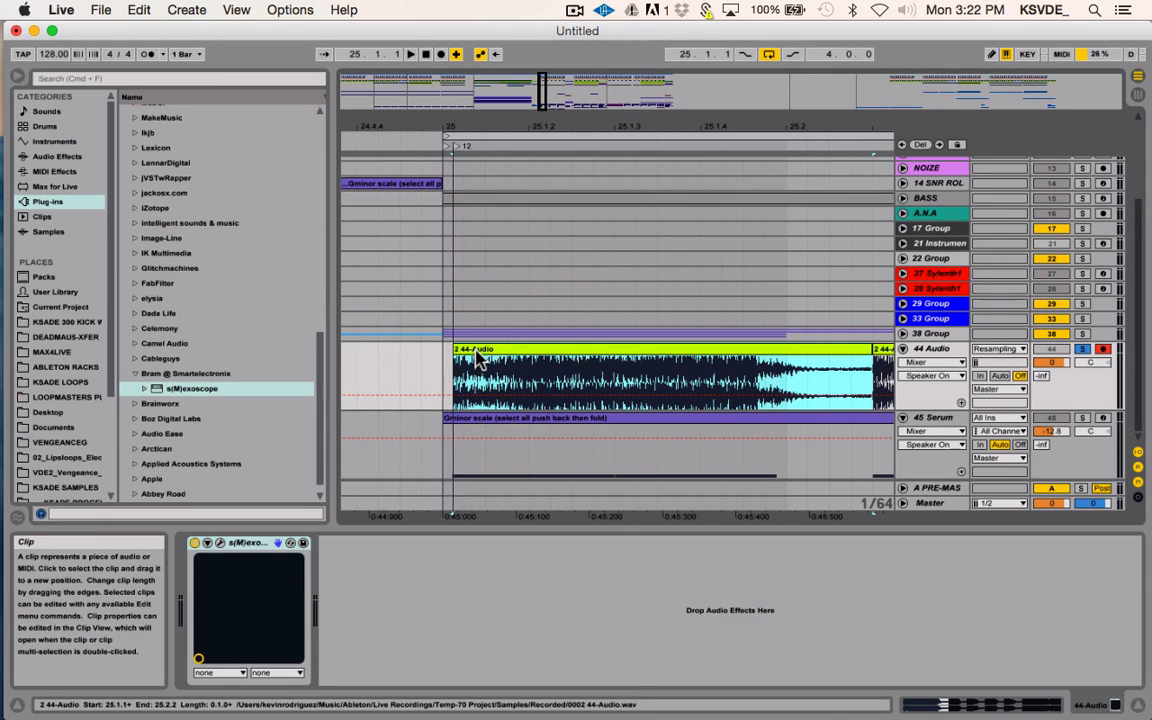
key(super+j)
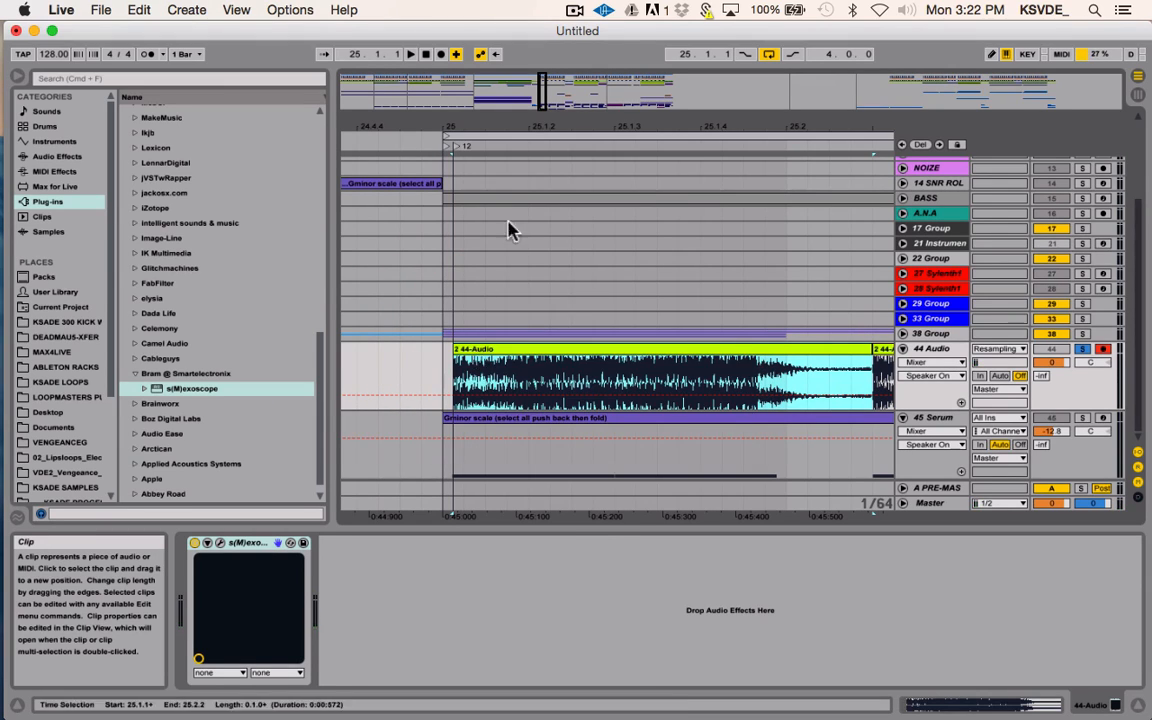
Show the consolidated clip's file 2 44-Audio.wav in Finder and move the Finder window out of the way
right_click(590, 358)
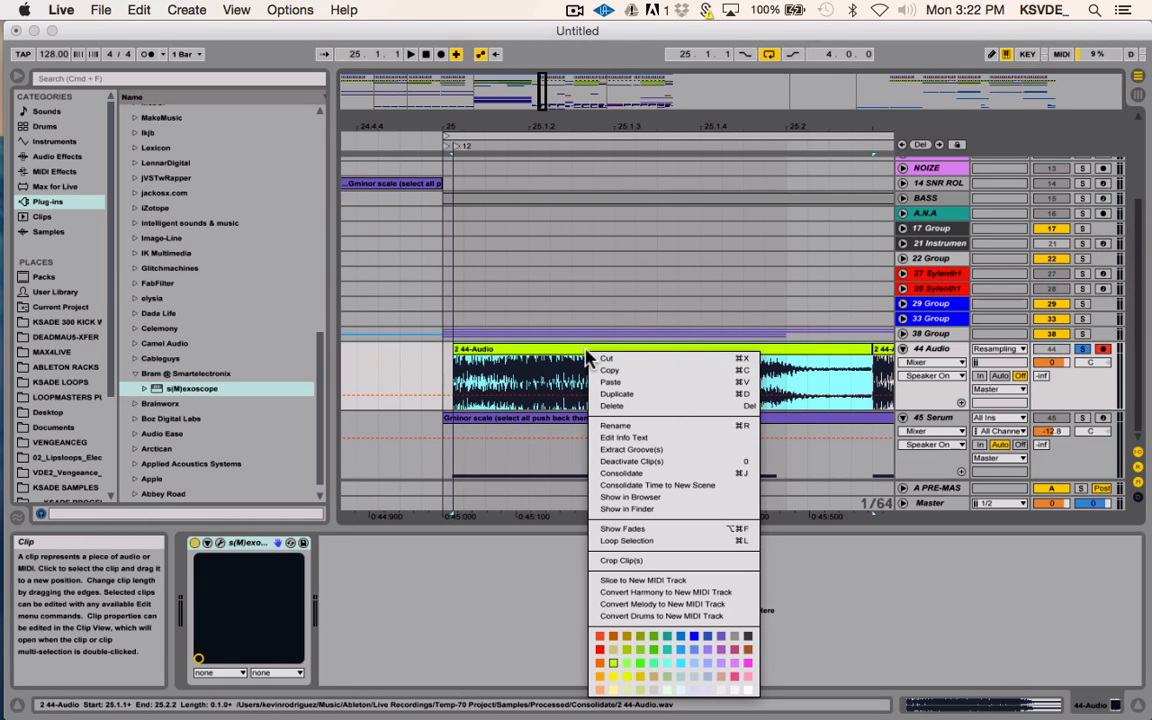
click(642, 510)
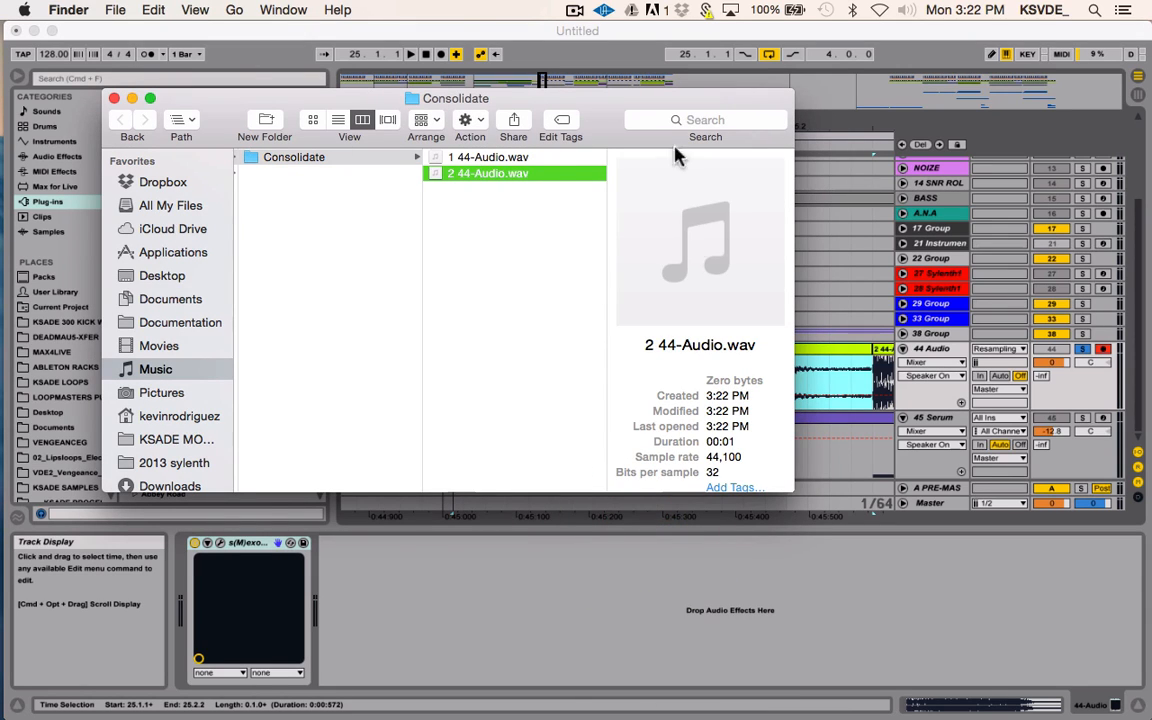
drag(600, 107, 698, 40)
Return to Live, open the Serum instrument on the 45 Serum track in demo mode and reposition its window
click(950, 424)
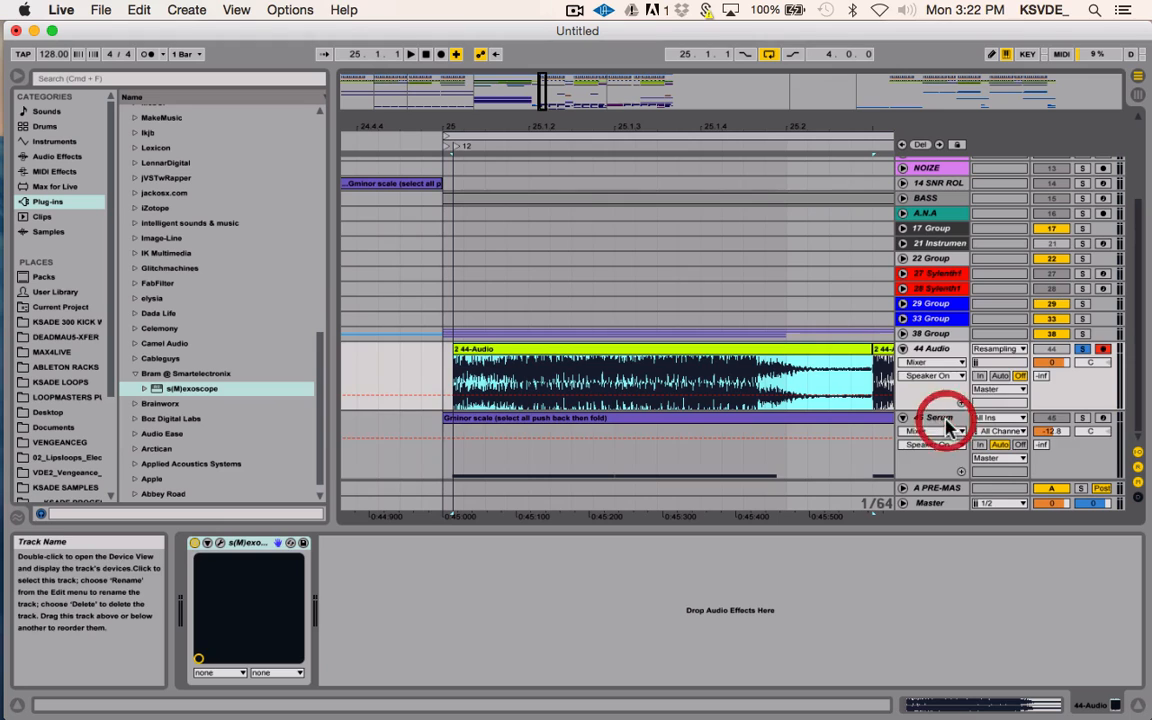
click(220, 545)
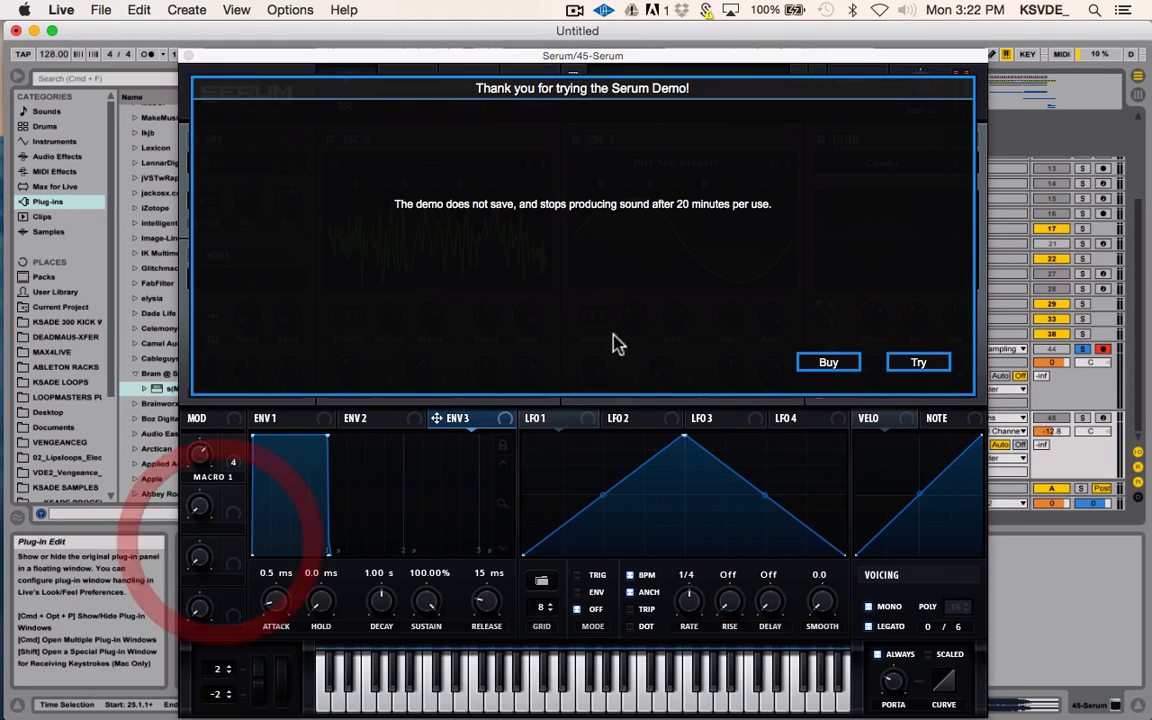
click(925, 362)
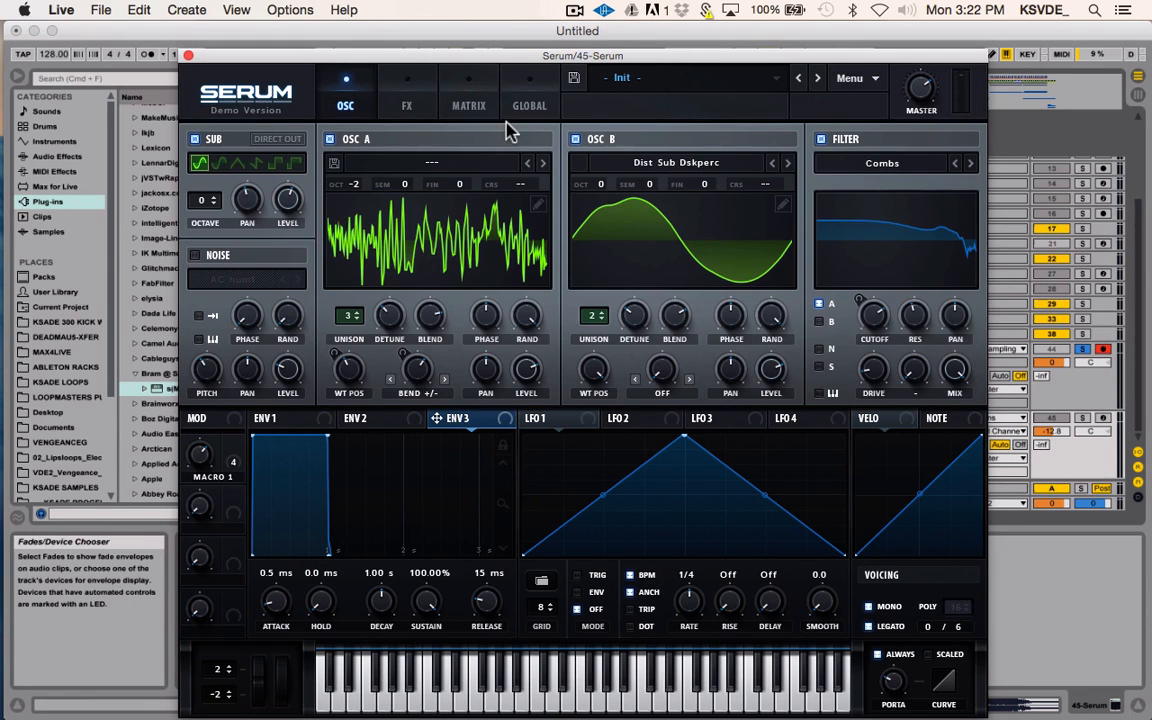
drag(585, 62, 553, 68)
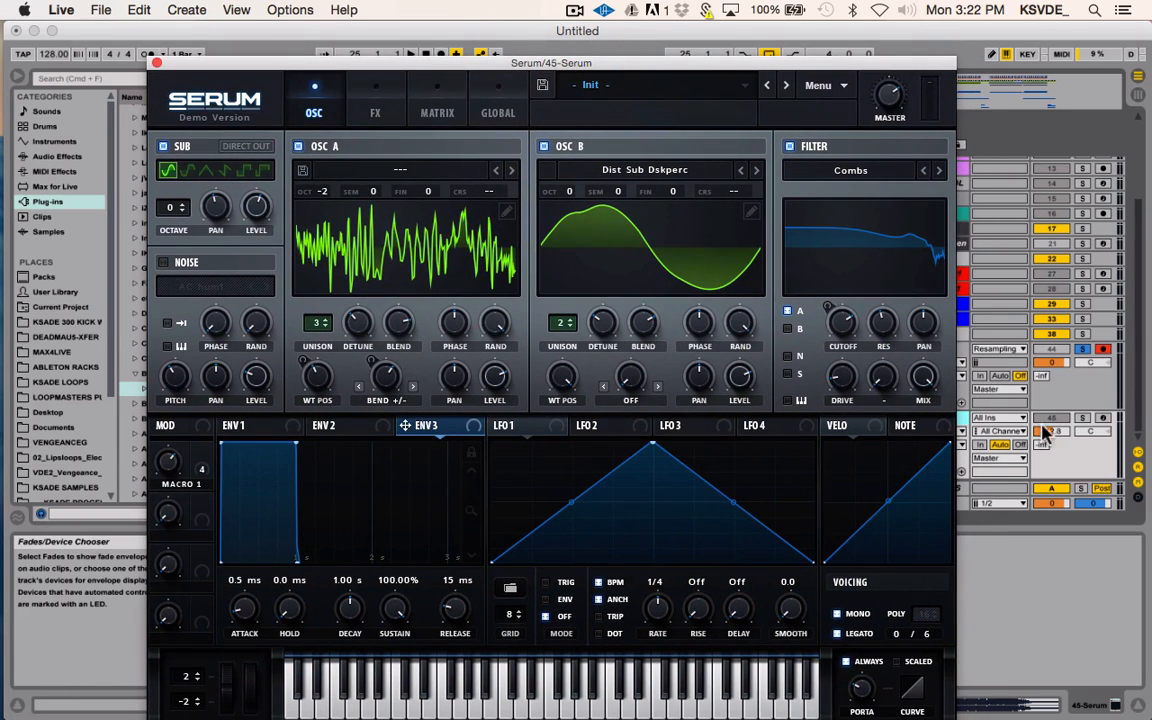
Solo the 45 Serum track to hear its bass part, close the Serum window and show bars 24 to 29
click(1083, 418)
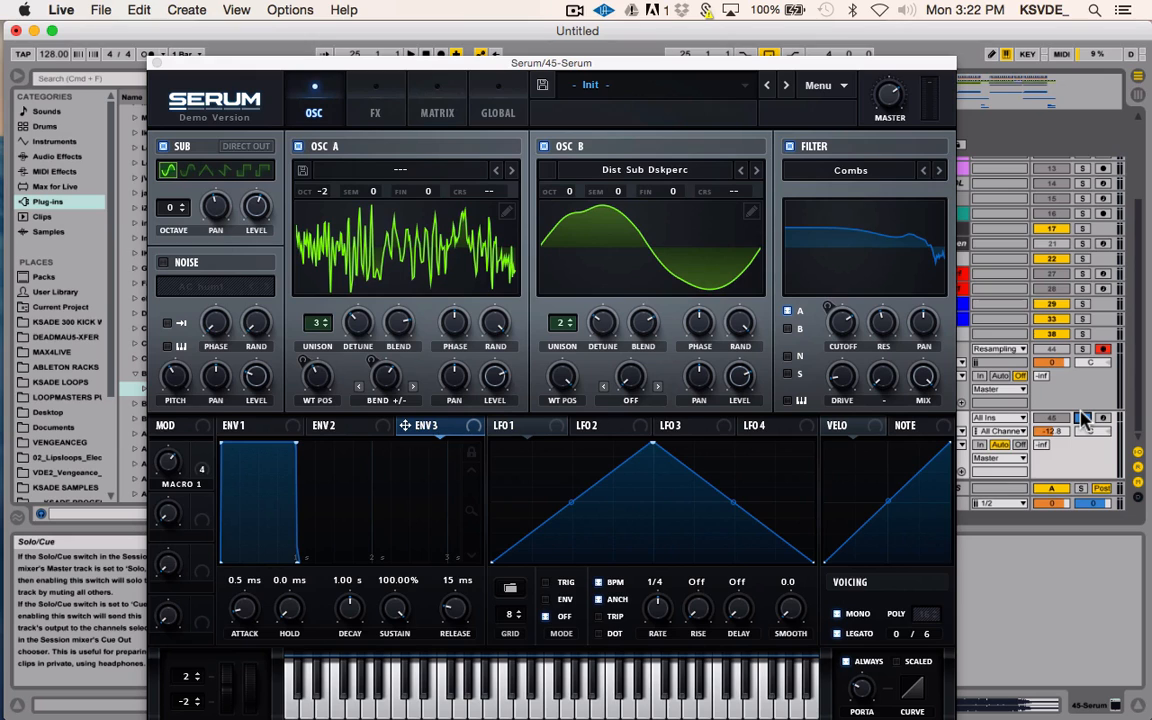
click(156, 64)
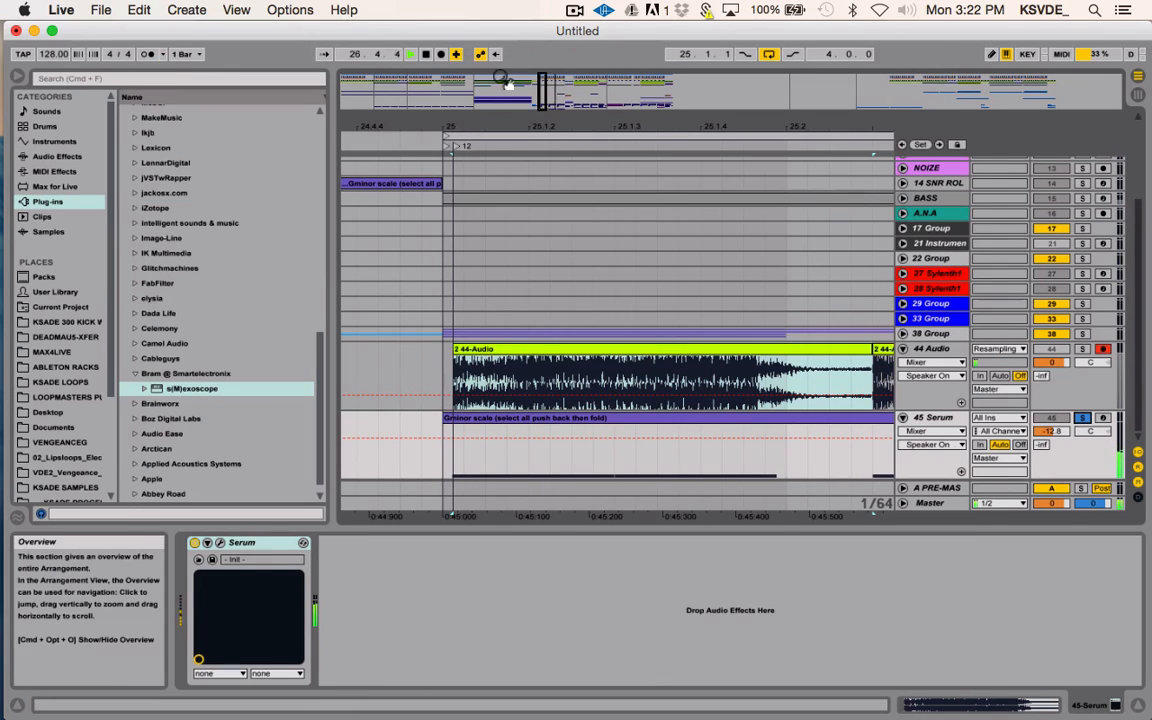
drag(541, 98, 534, 32)
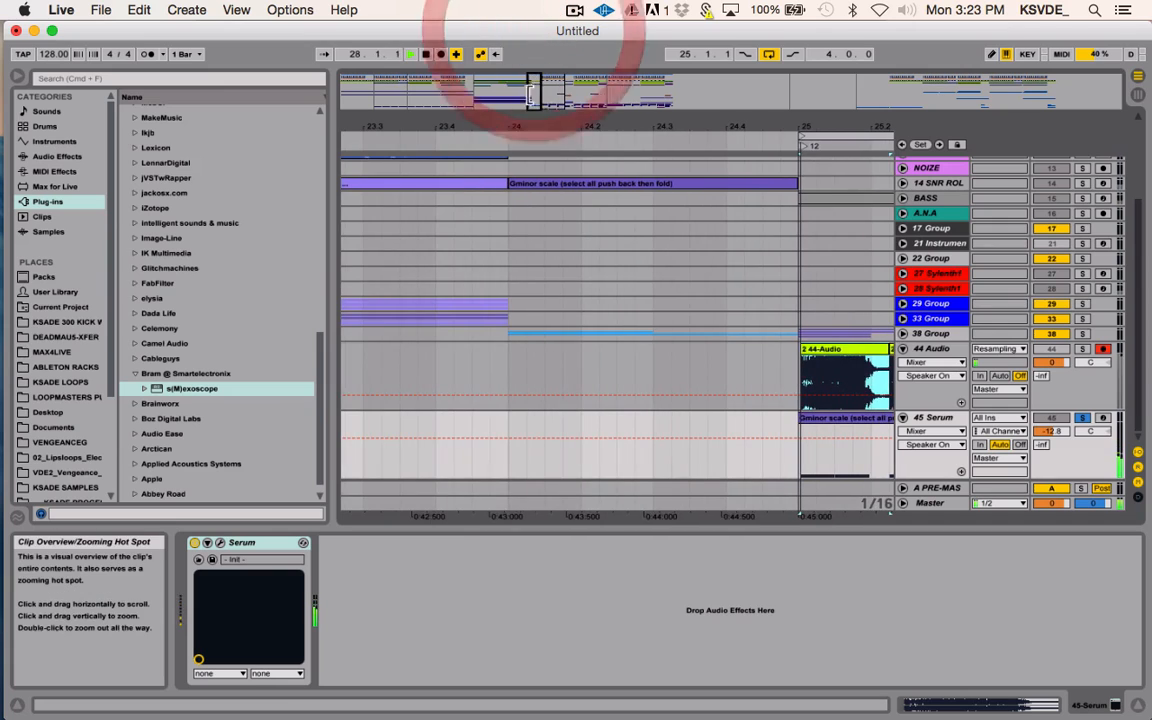
drag(536, 96, 630, 280)
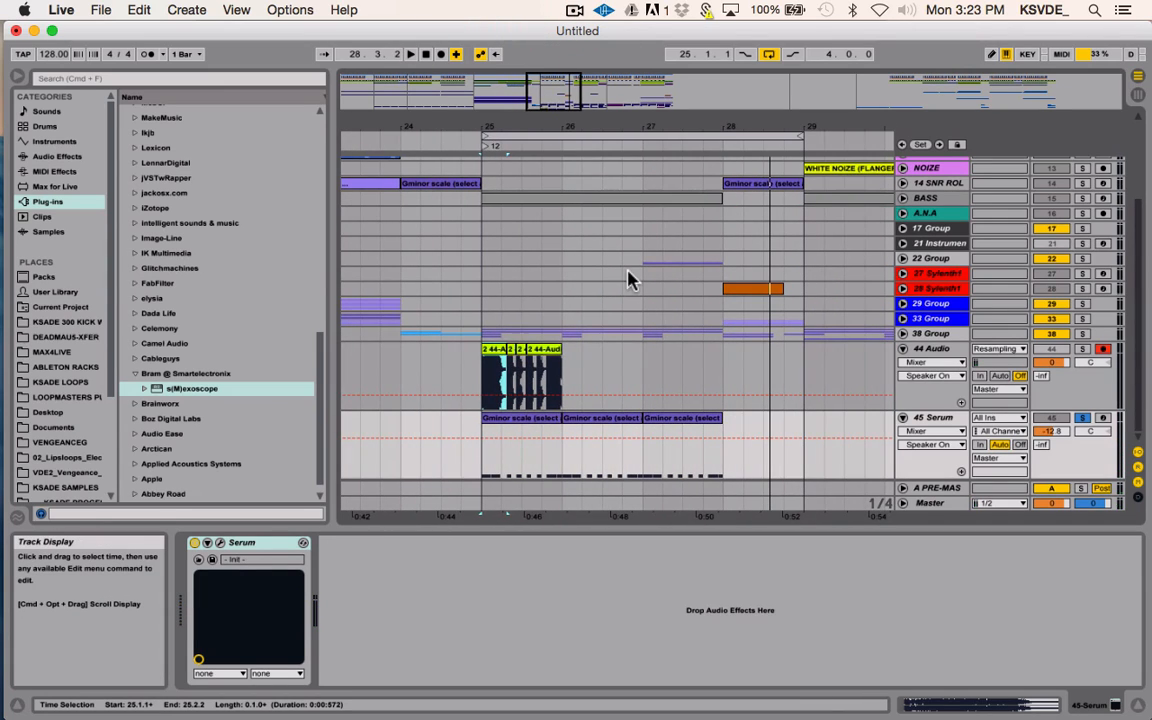
Unsolo the 45 Serum track and play the full mix from the start of bar 25
click(476, 334)
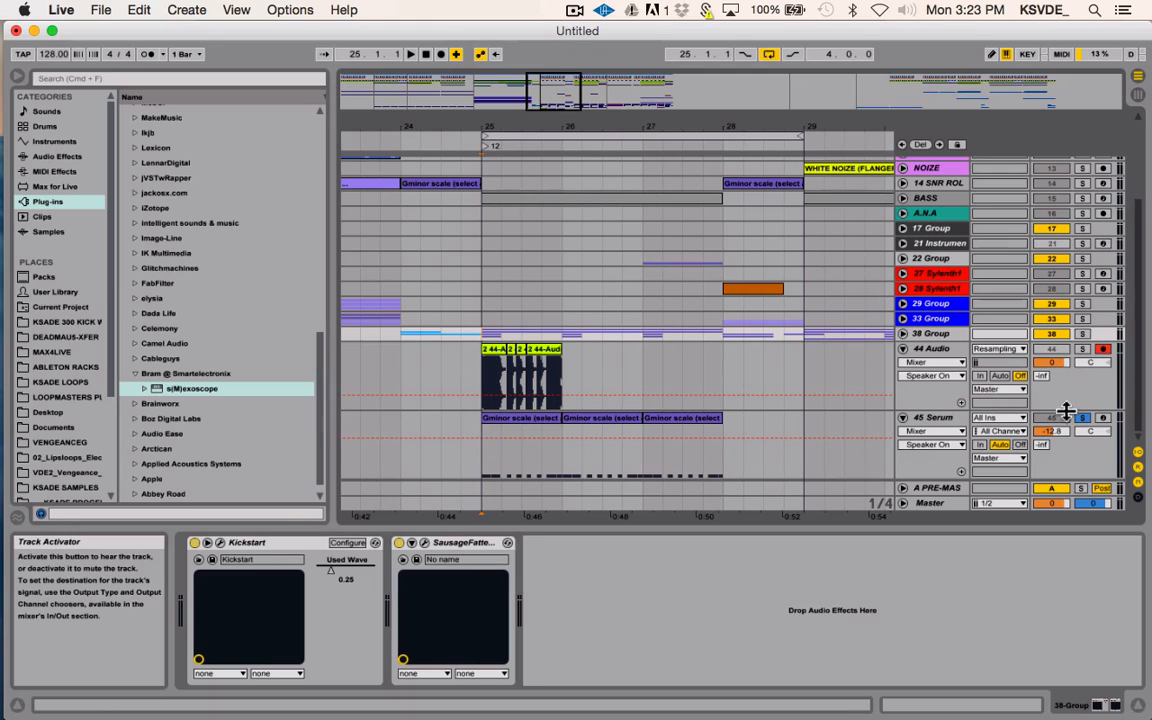
click(1081, 419)
key(space)
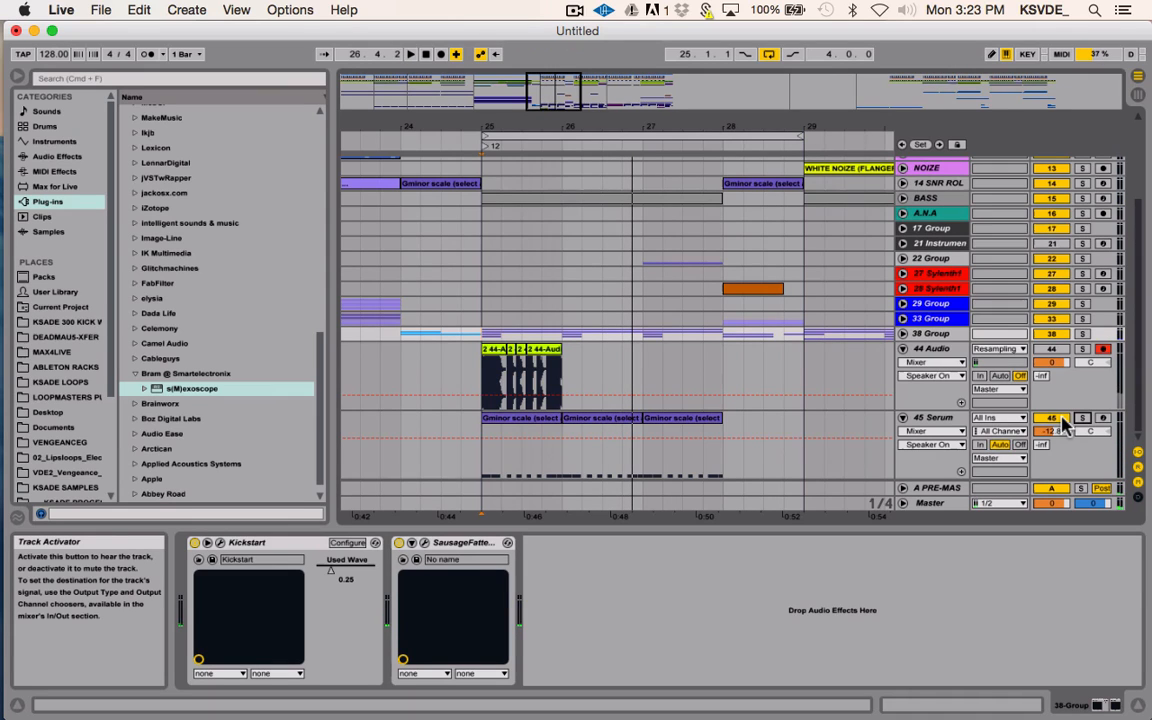
Play from bar 25 while switching the 45 Serum track off and on to compare the mix, leaving it active
click(1062, 424)
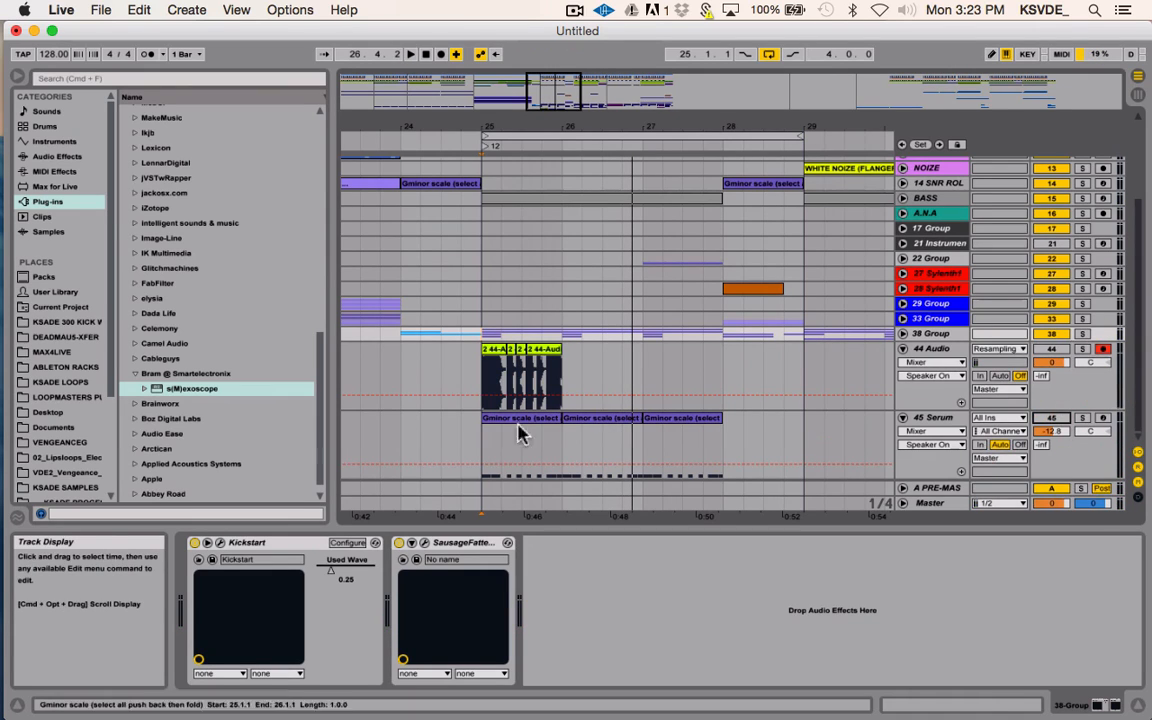
click(478, 437)
key(space)
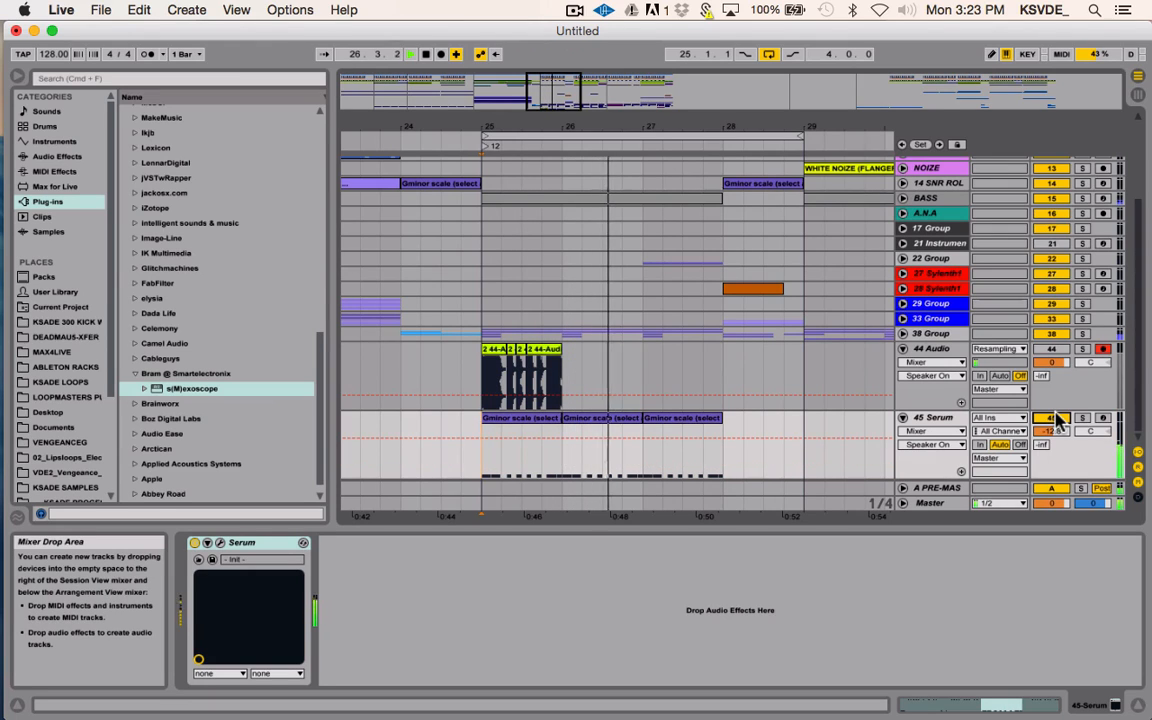
click(1058, 420)
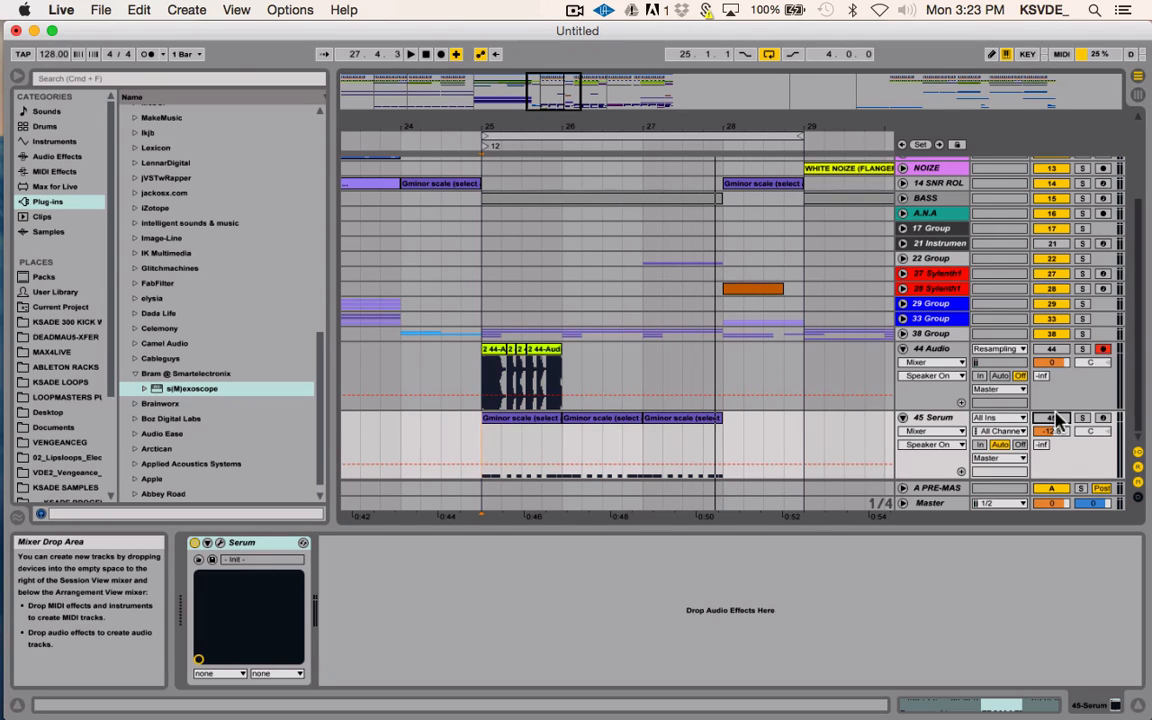
click(1045, 421)
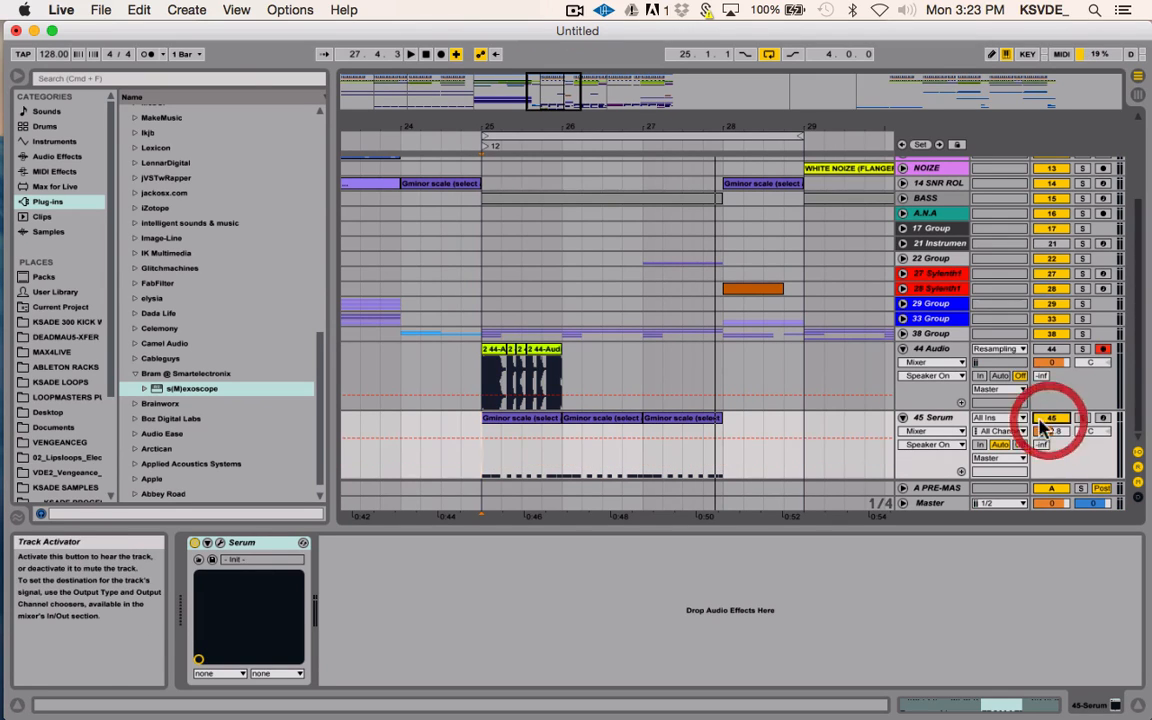
Reopen Serum on the 45 Serum track in demo mode and lower its window below the first arrangement tracks
click(930, 418)
click(220, 543)
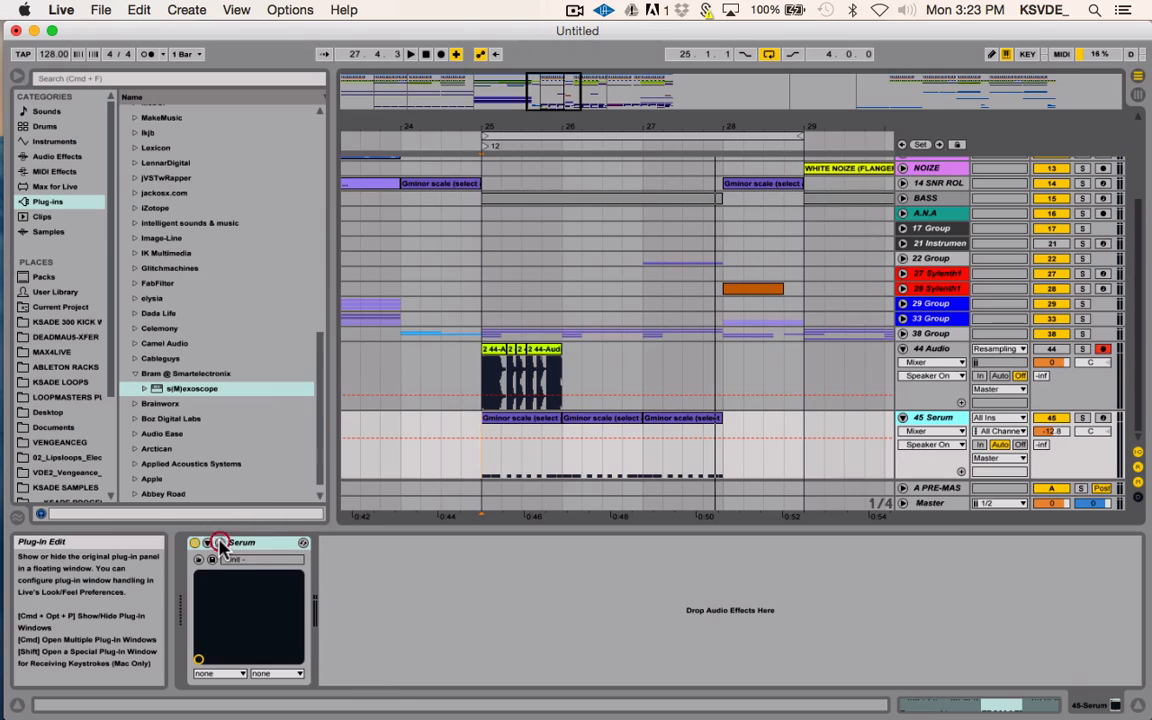
click(884, 362)
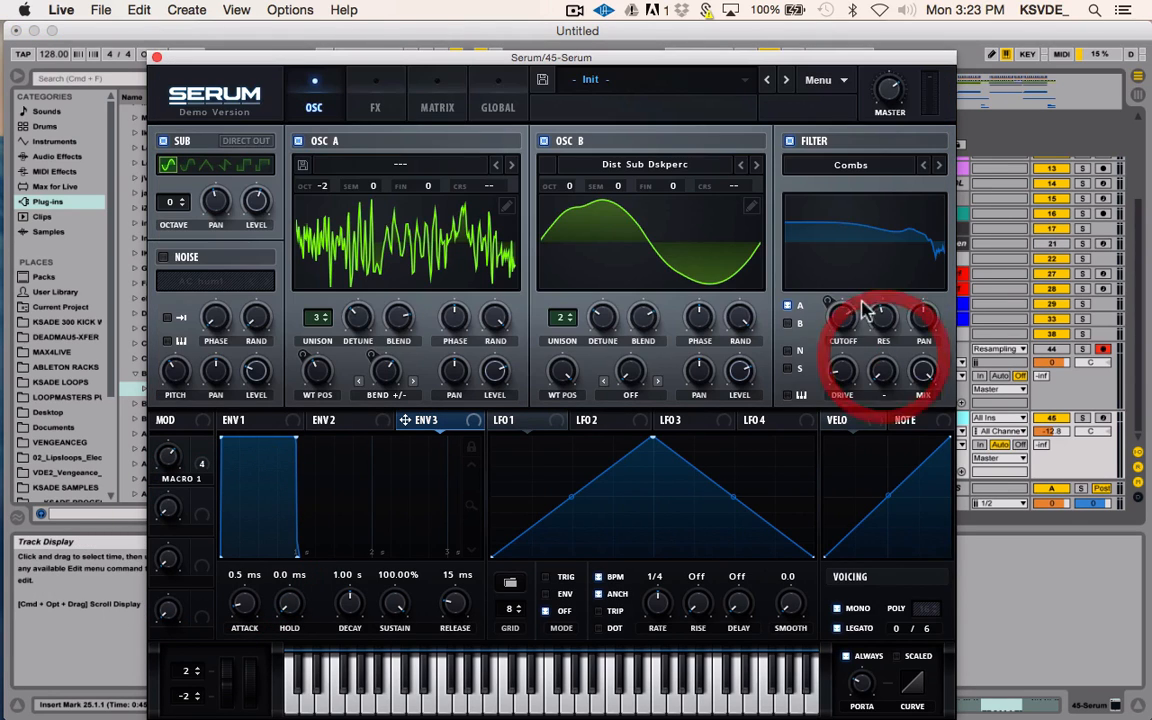
drag(468, 60, 532, 46)
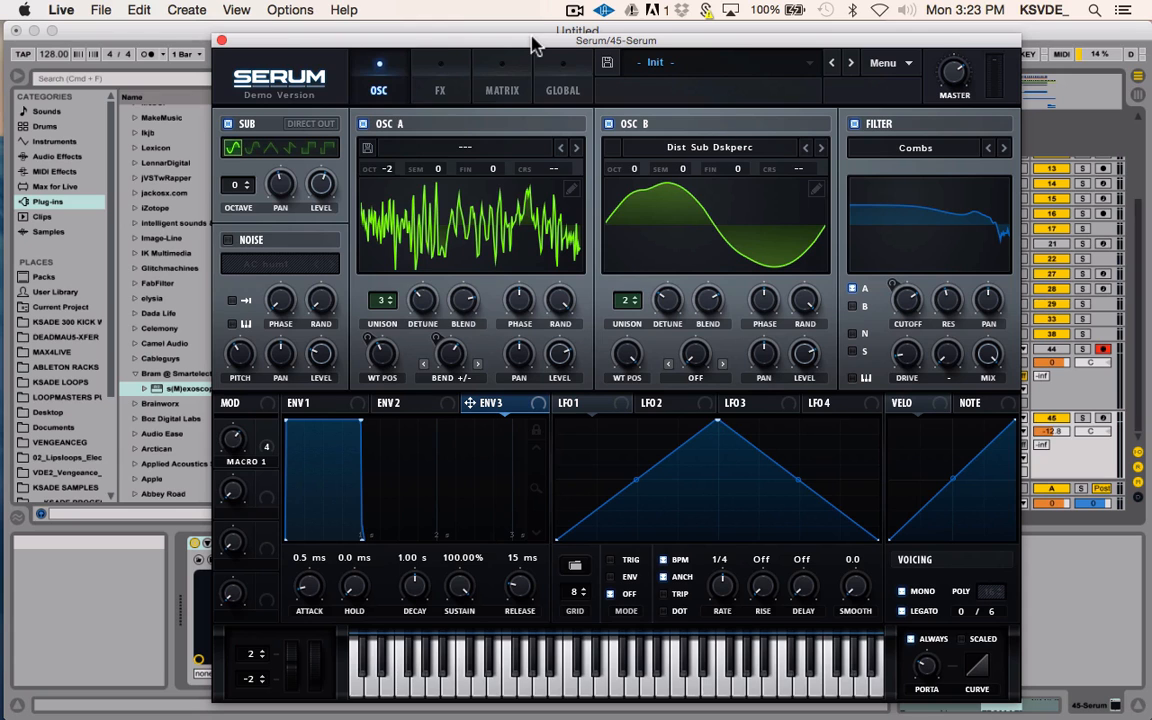
drag(468, 48, 483, 248)
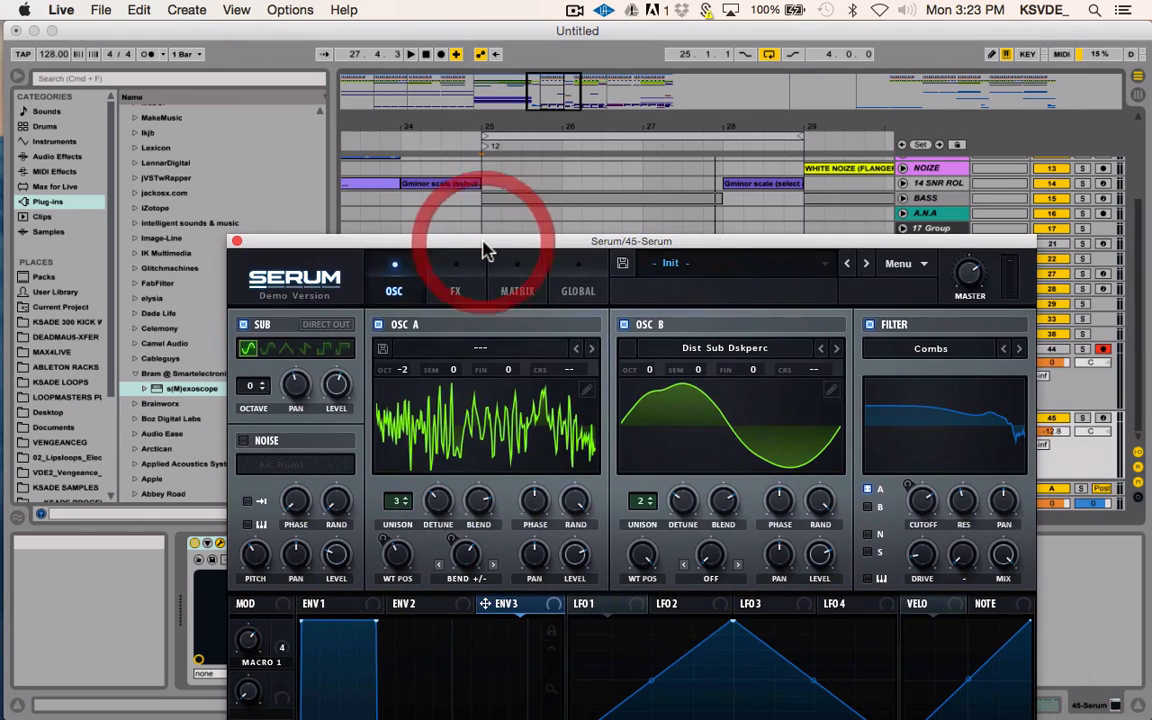
Switch to the Finder window of the Consolidate folder, move it aside to uncover the Serum track, and return to Live
key(super+Tab)
key(super+Tab)
key(super+Tab)
key(super+Tab)
key(super+Tab)
key(super+Tab)
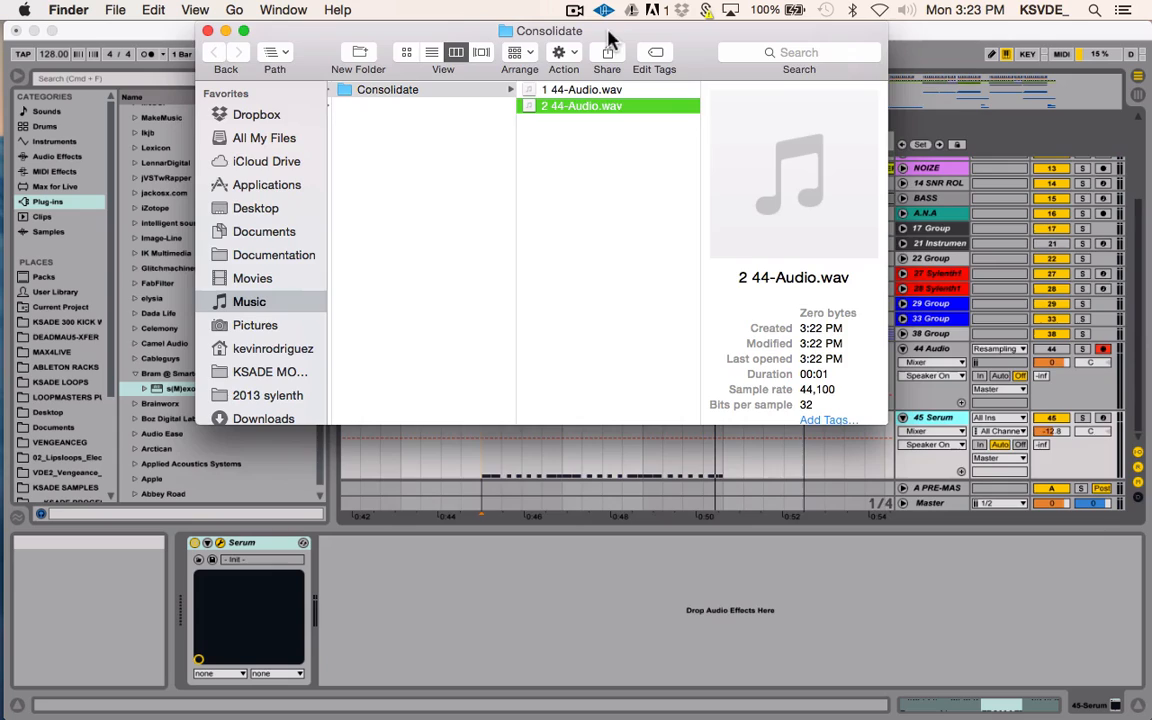
drag(612, 40, 317, 111)
click(955, 427)
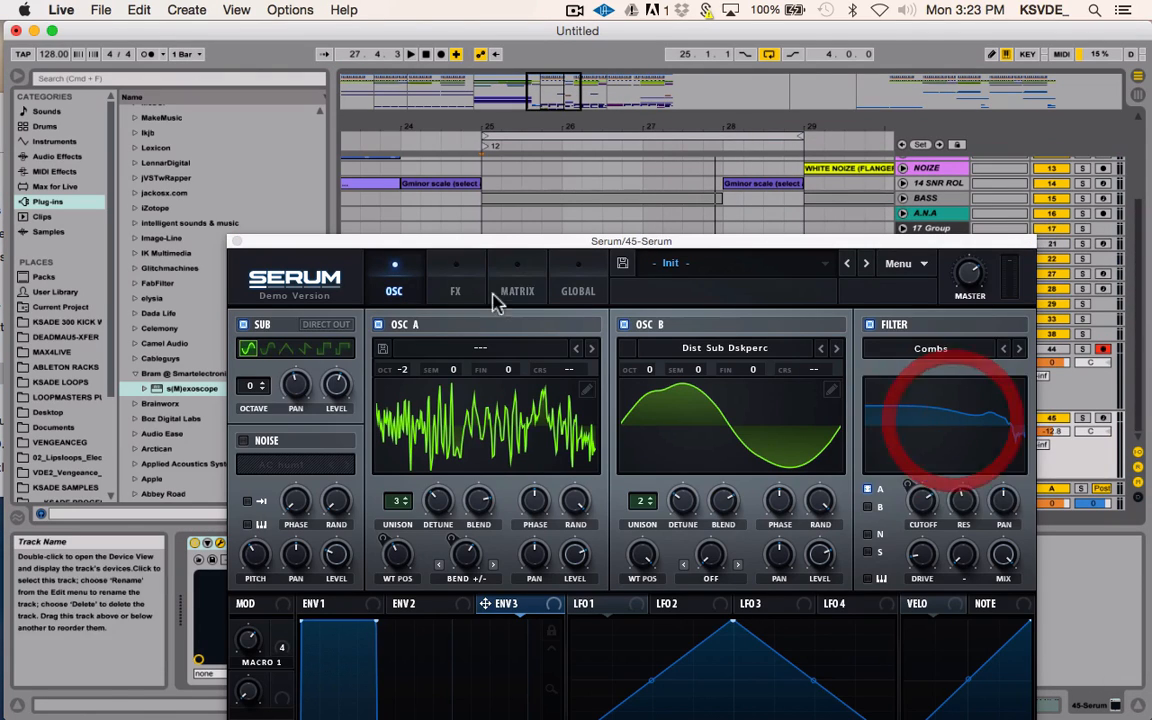
Bring the Consolidate folder's Finder window back and arrange it and the Live window so both can be reached
key(super+Tab)
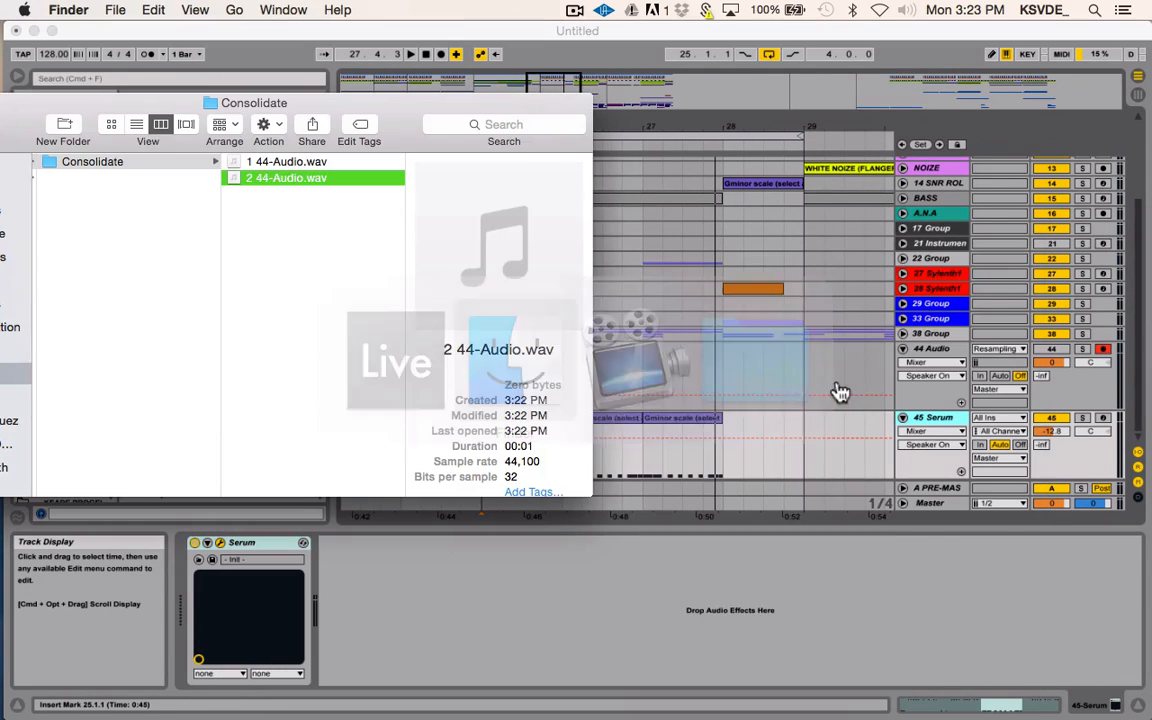
key(Tab)
click(216, 298)
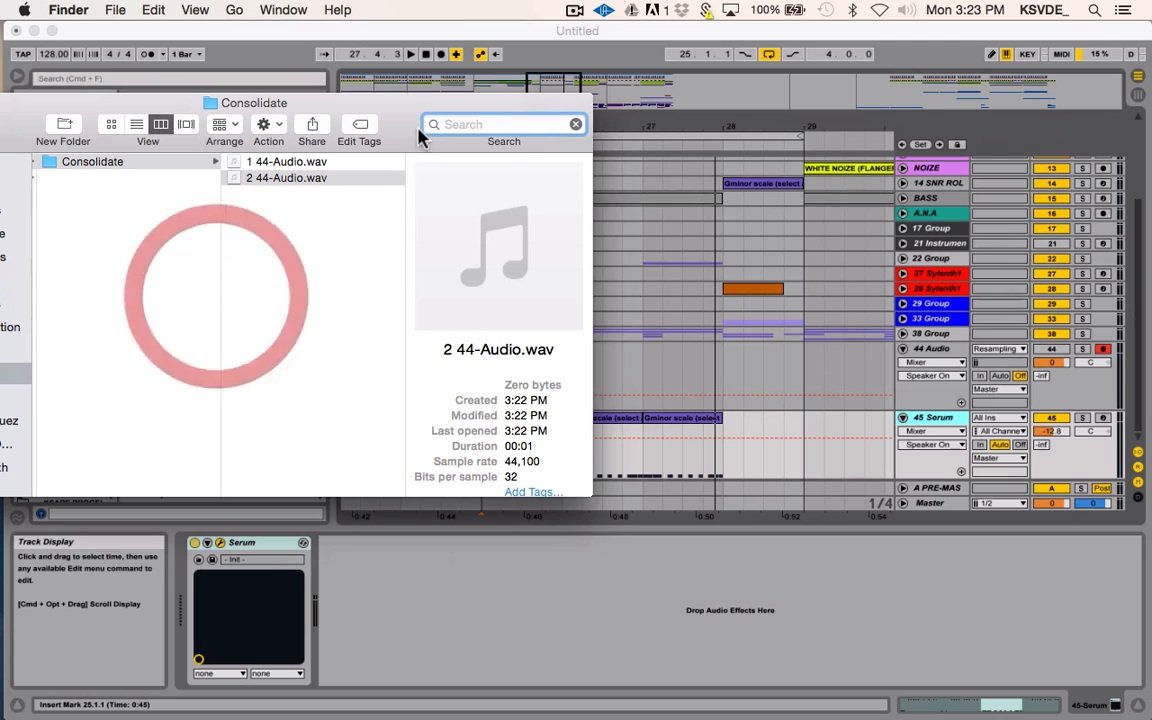
drag(401, 113, 360, 113)
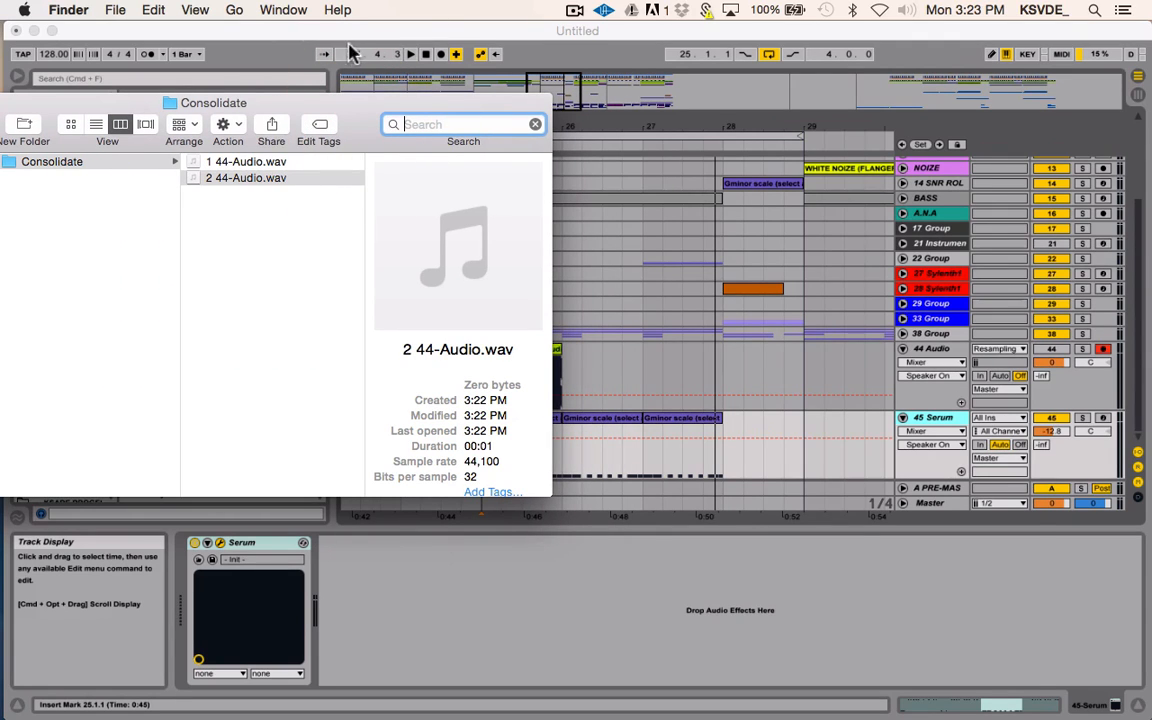
drag(350, 31, 495, 29)
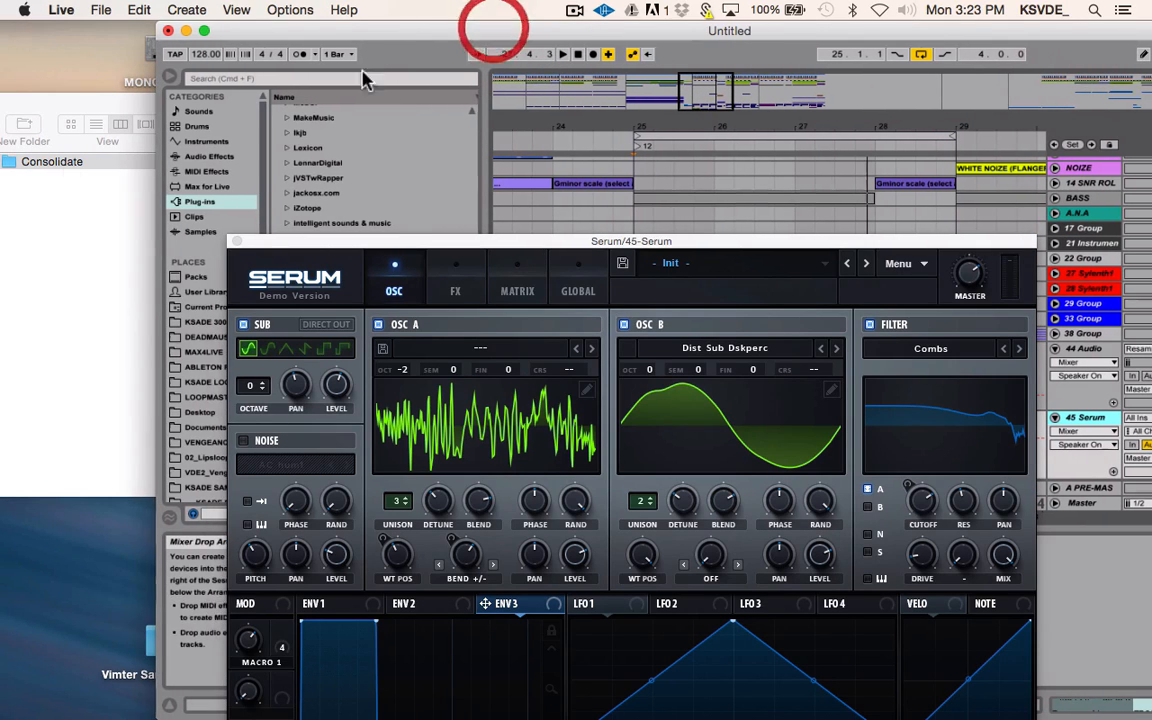
Show the Consolidate folder's files as icons and move 2 44-Audio.wav away from the other audio file
click(62, 125)
click(71, 124)
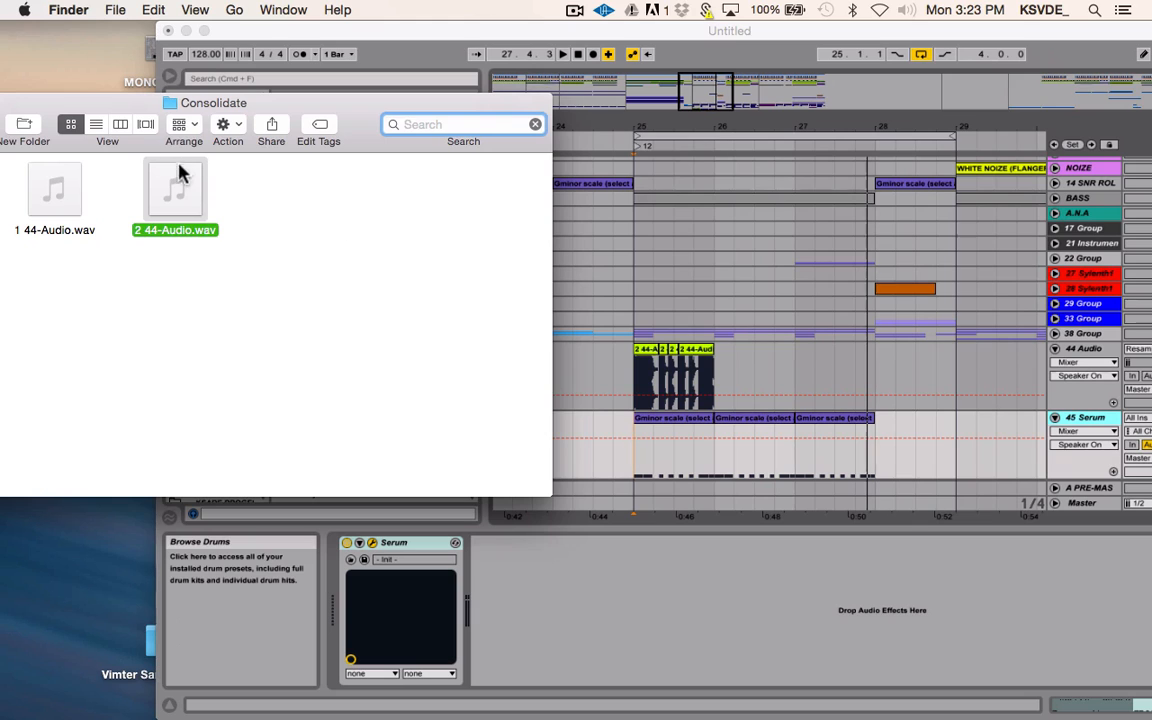
drag(178, 173, 225, 190)
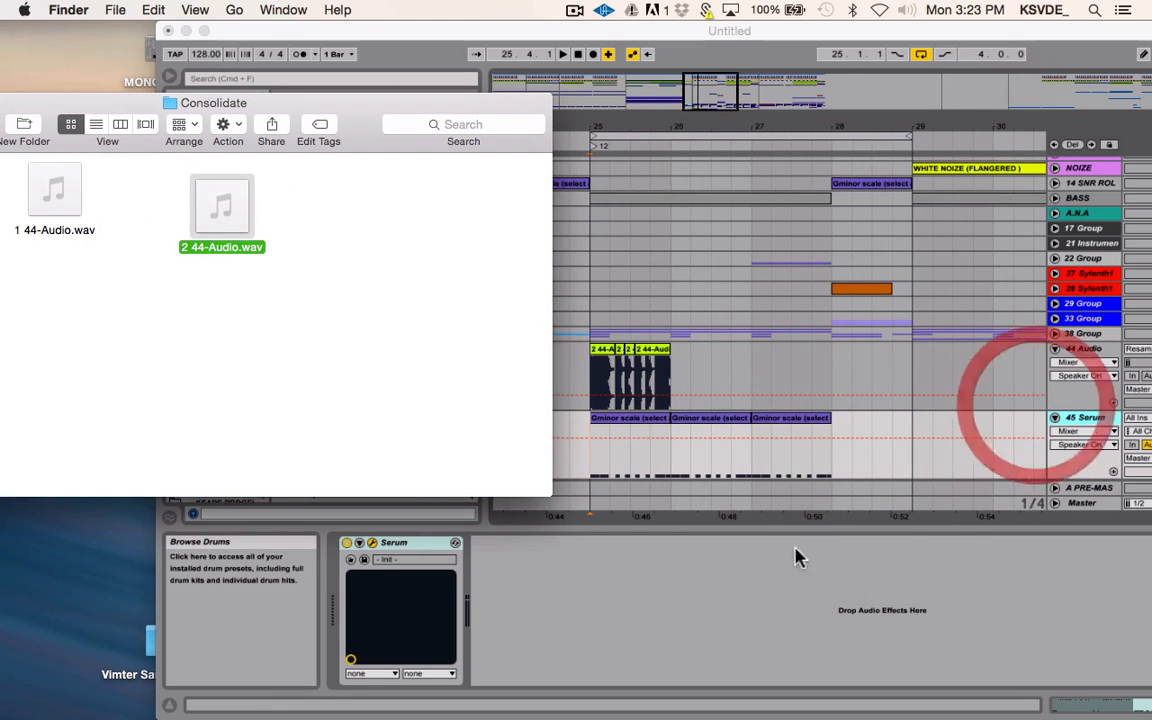
Return to Live, move the Serum window off the tracks and close it
click(796, 557)
drag(378, 240, 302, 90)
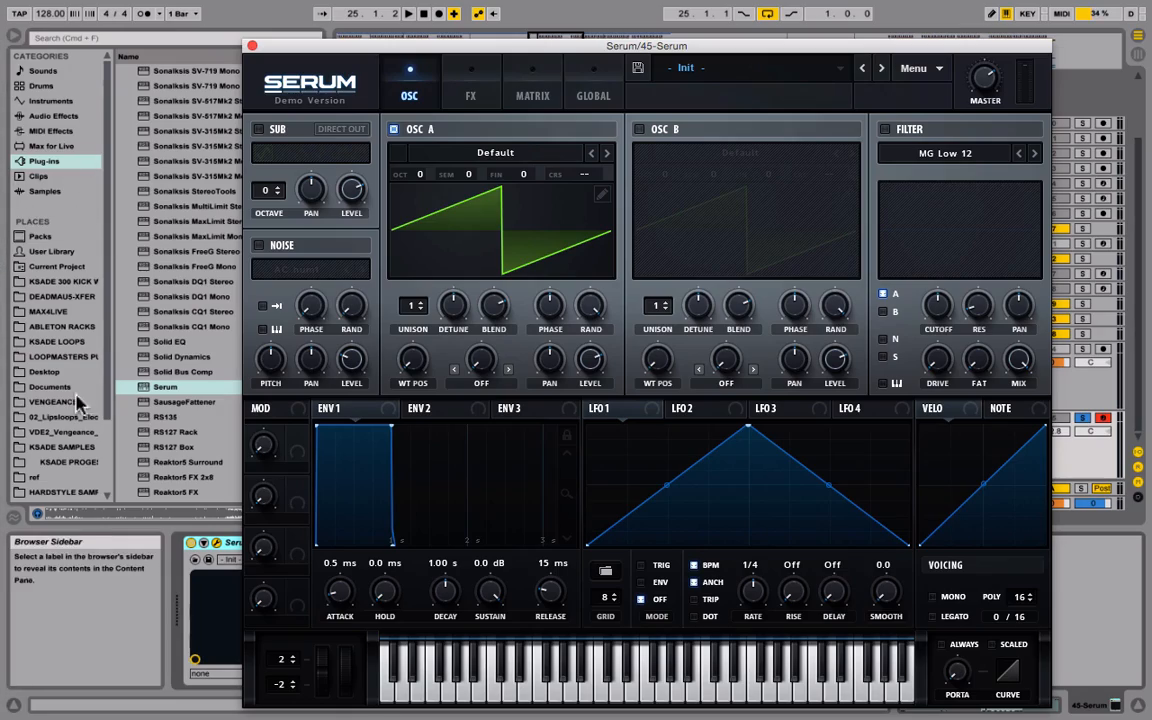
drag(352, 60, 305, 337)
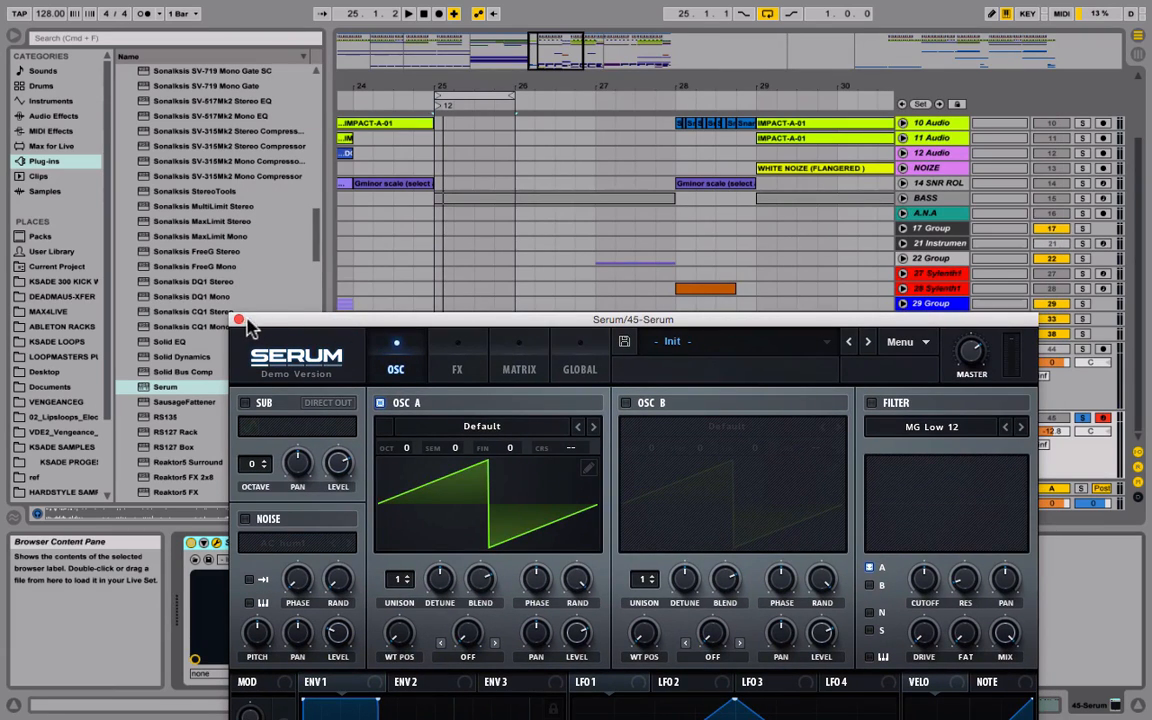
click(238, 320)
Reveal the source file of the consolidated 2 44-Audio clip on the 44 Audio track in Live's browser
click(452, 355)
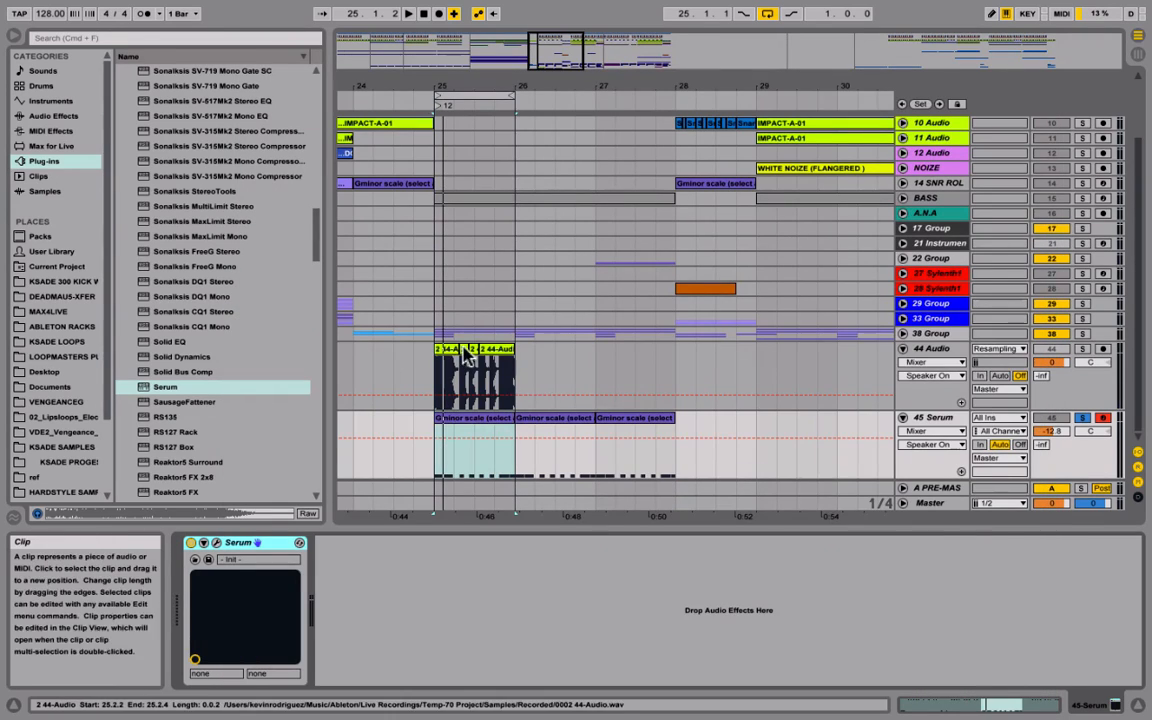
right_click(452, 355)
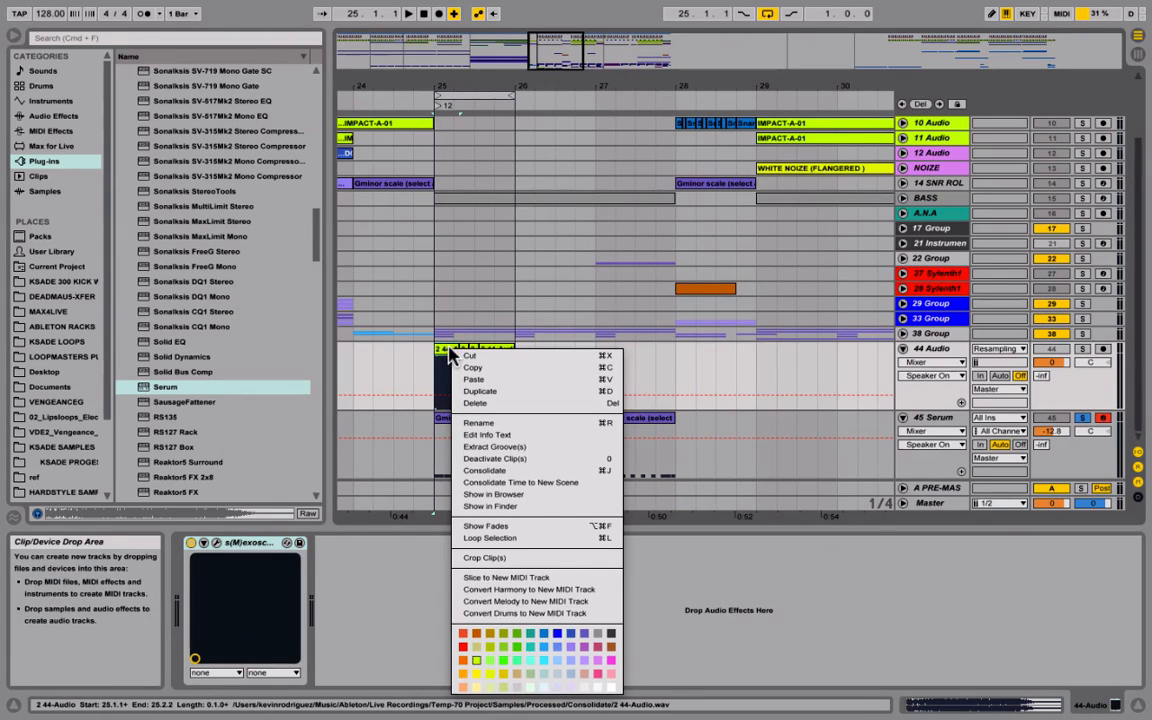
click(538, 504)
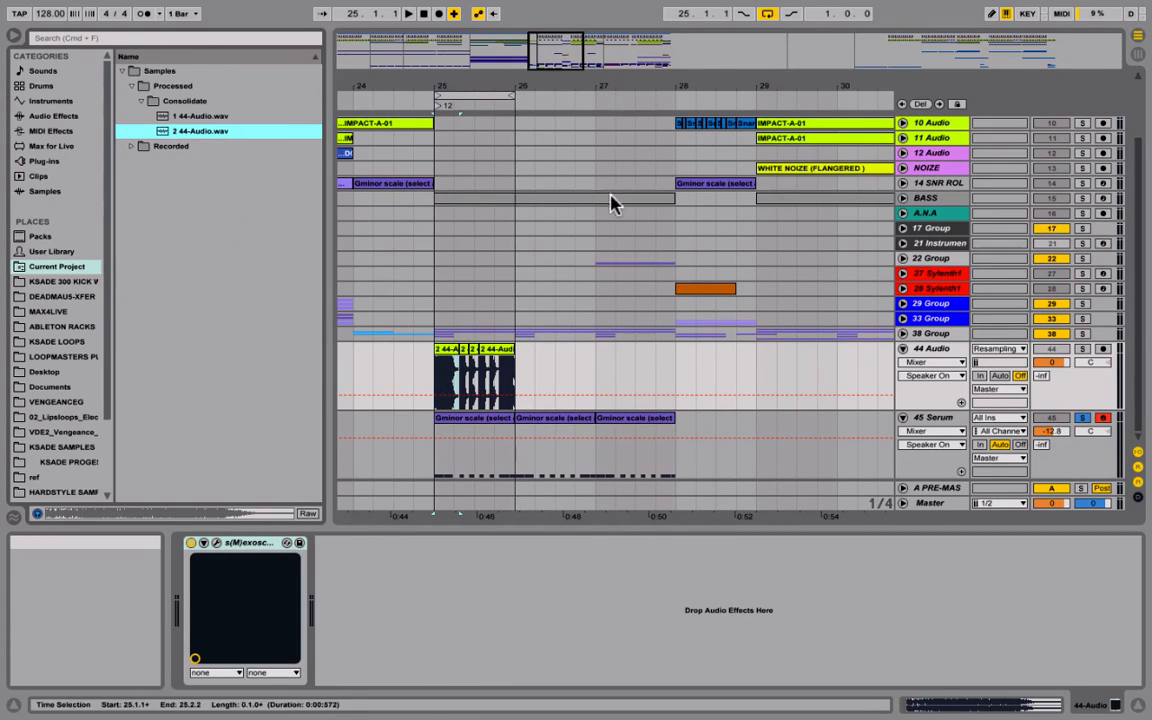
Reopen Serum on the 45 Serum track in demo mode and load 2 44-Audio.wav from the browser into OSC A
click(950, 420)
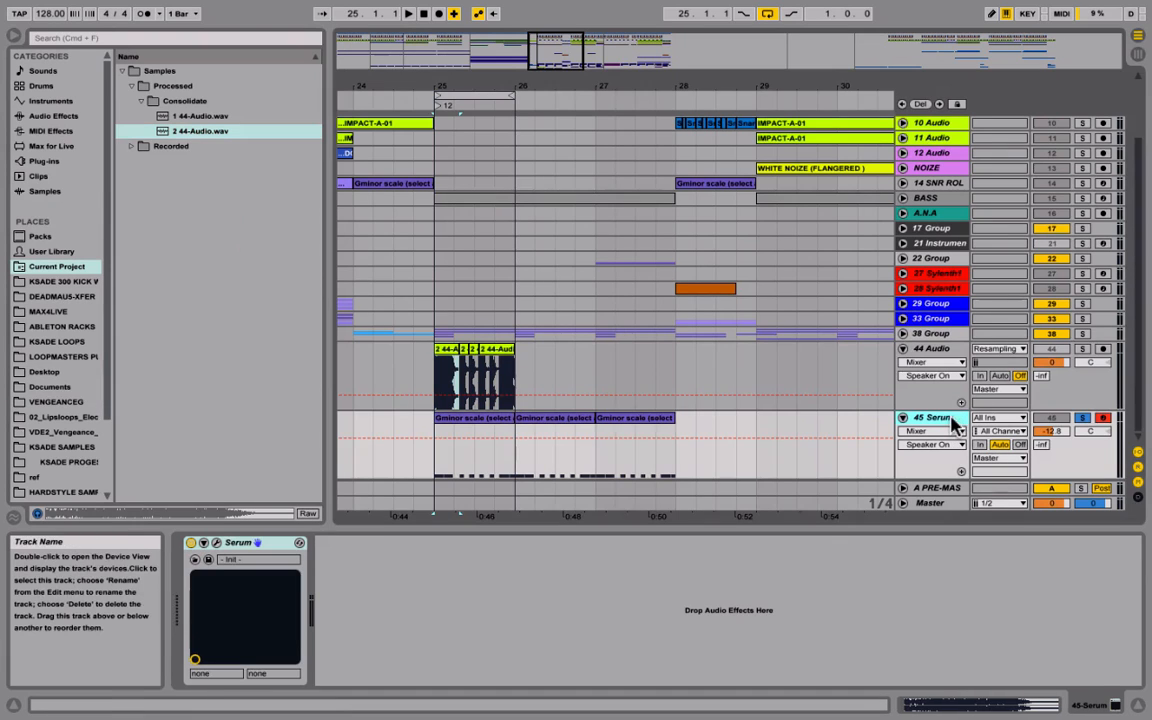
click(216, 542)
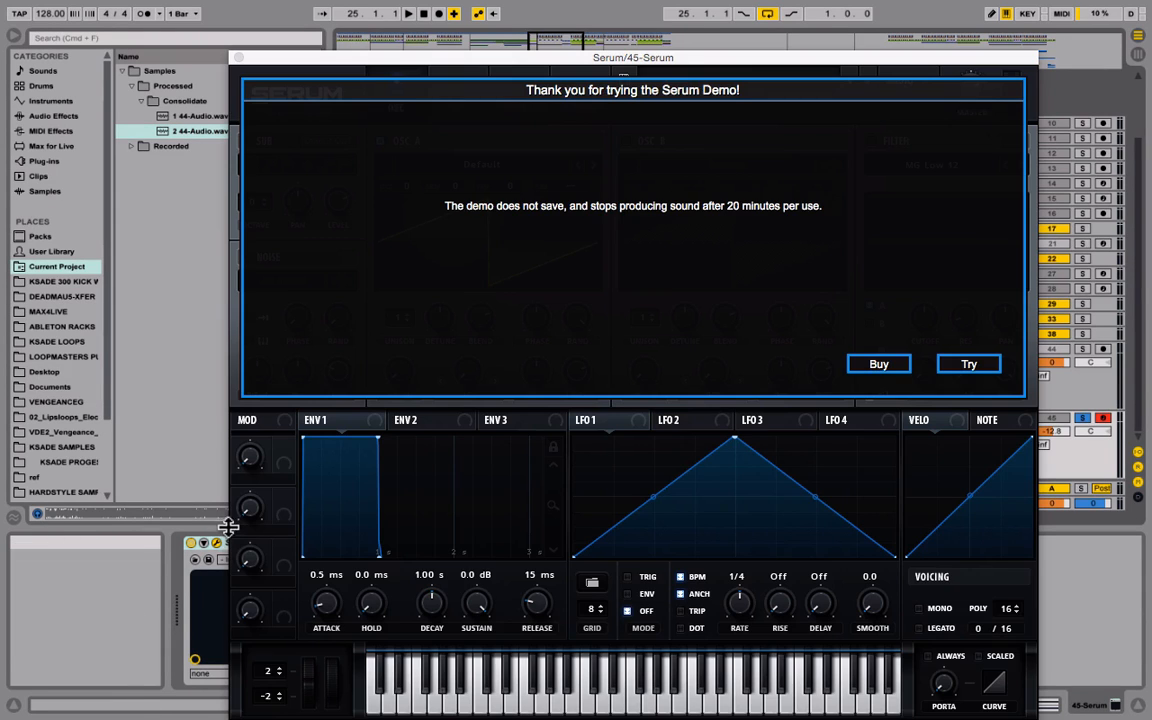
click(969, 364)
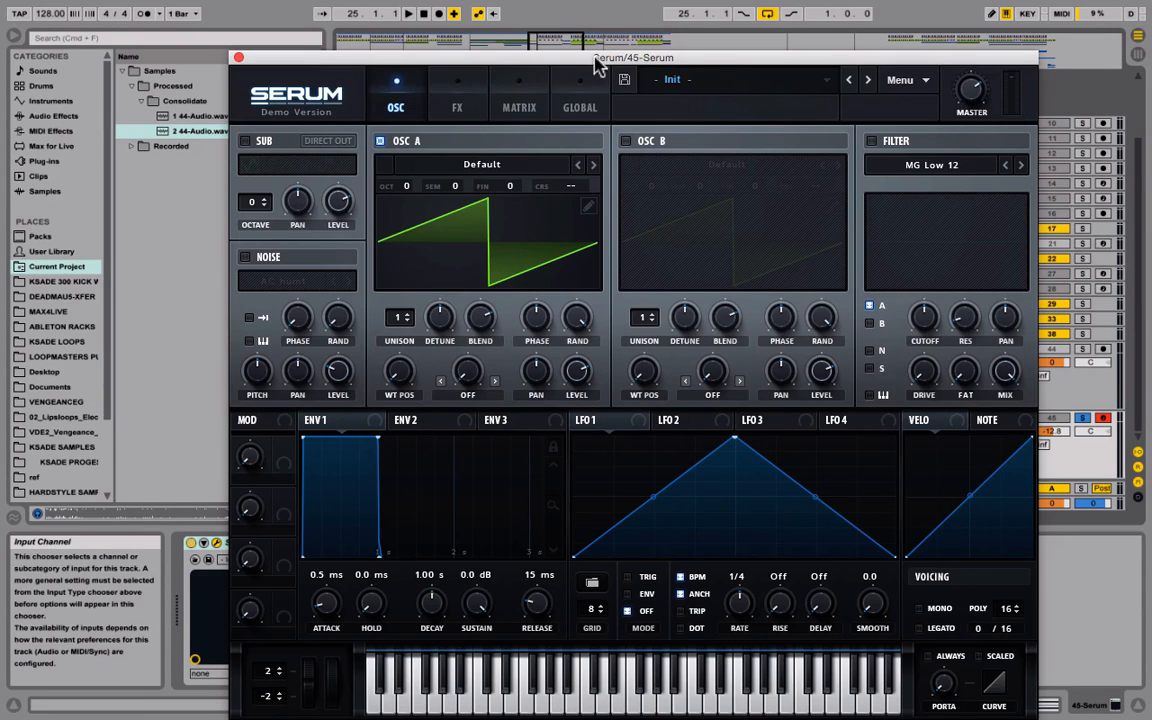
drag(597, 63, 671, 12)
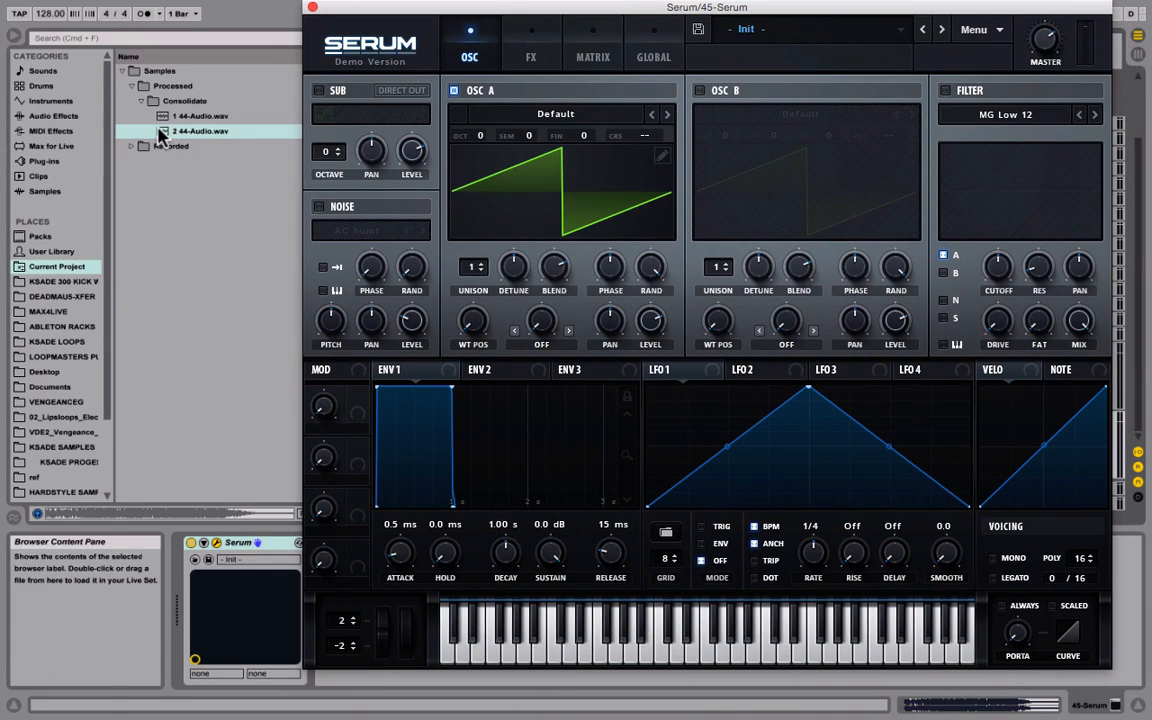
drag(160, 135, 524, 164)
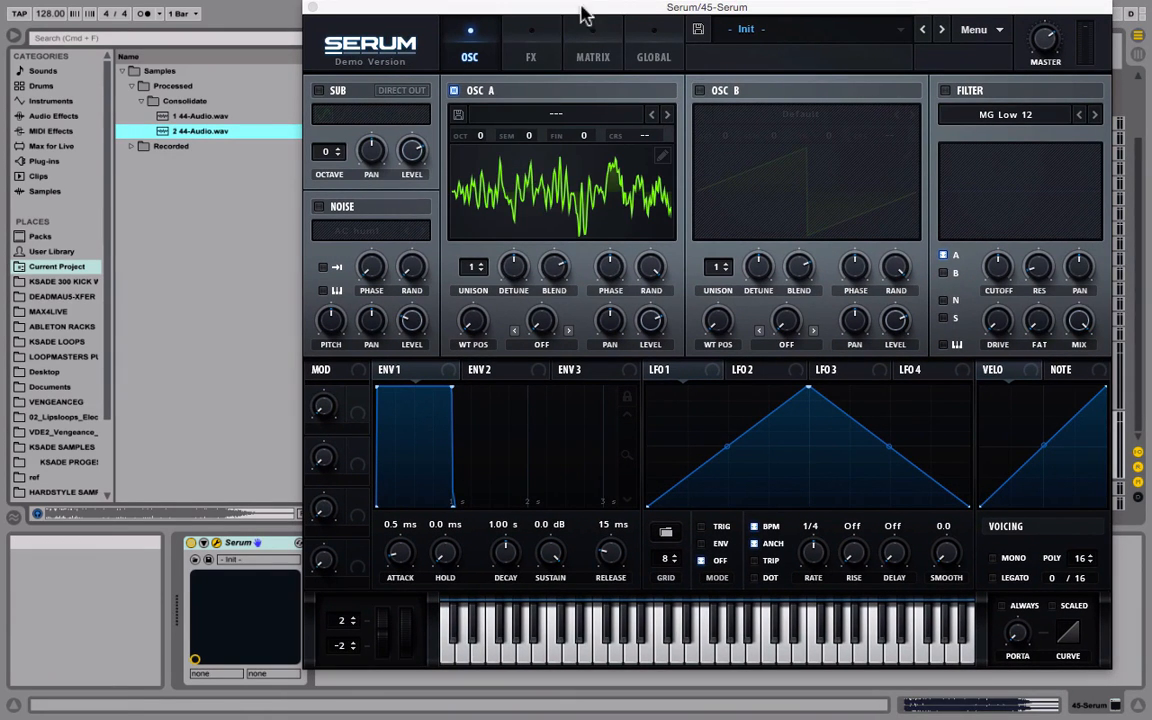
Play the 45 Serum part from bar 25 and set OSC A's octave to -2
drag(590, 18, 404, 560)
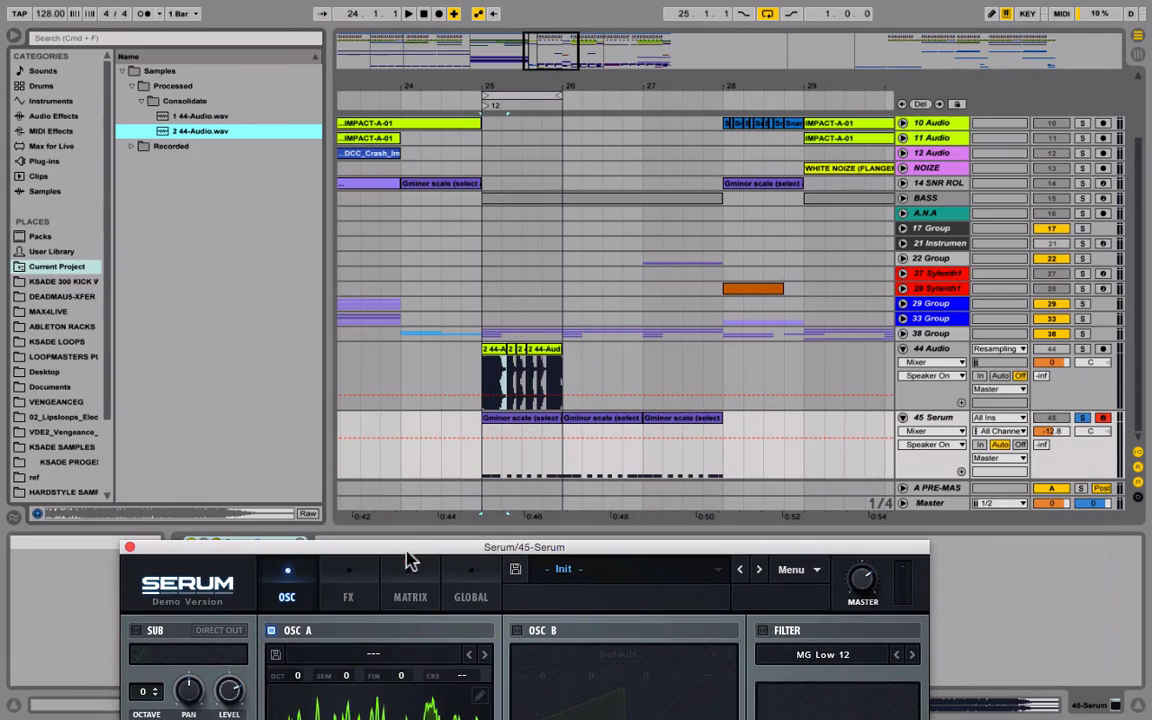
click(538, 428)
key(space)
drag(510, 547, 590, 82)
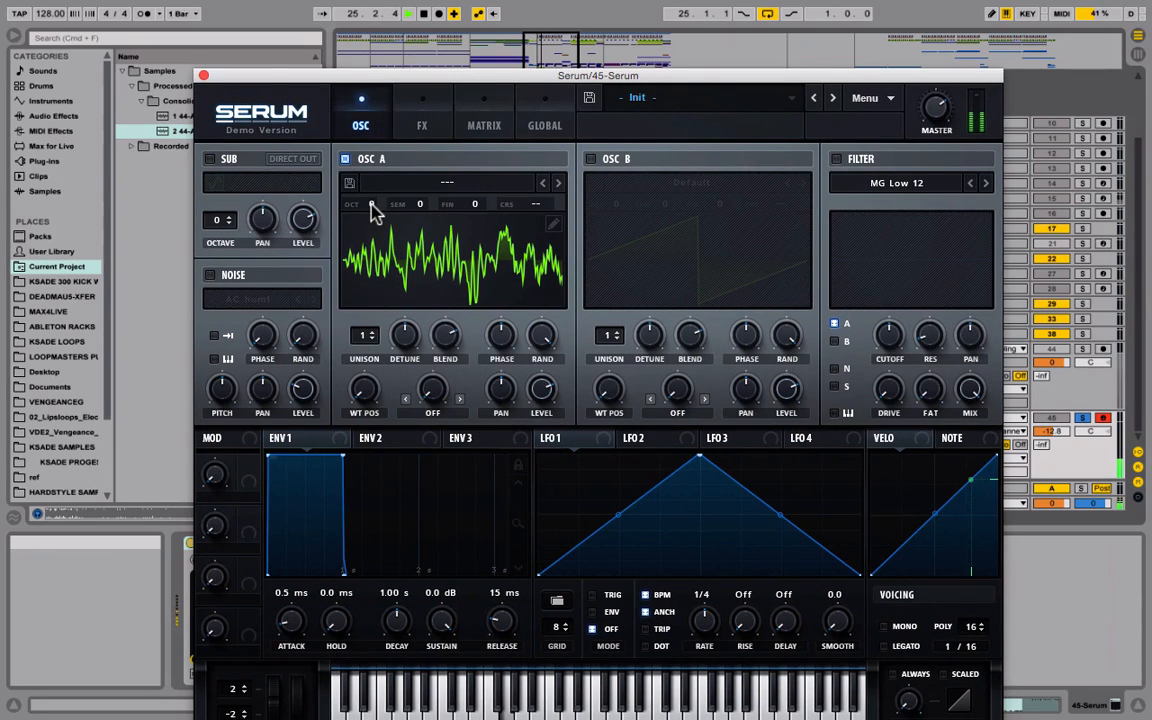
drag(373, 205, 376, 230)
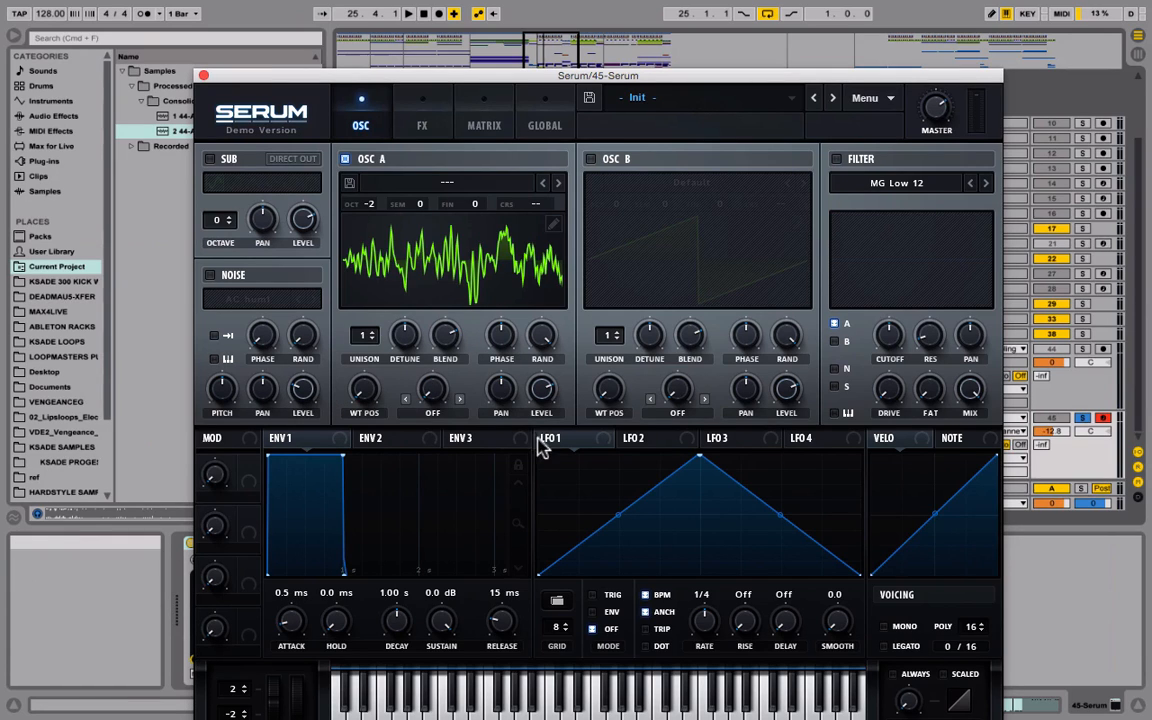
click(432, 418)
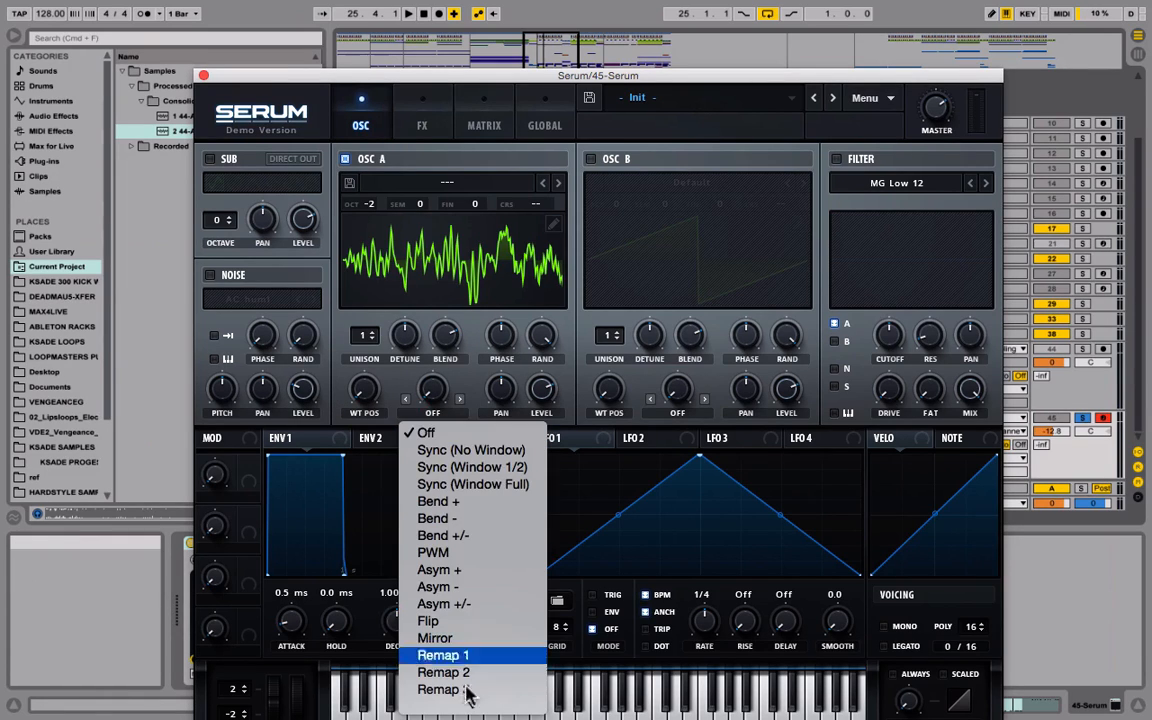
click(494, 296)
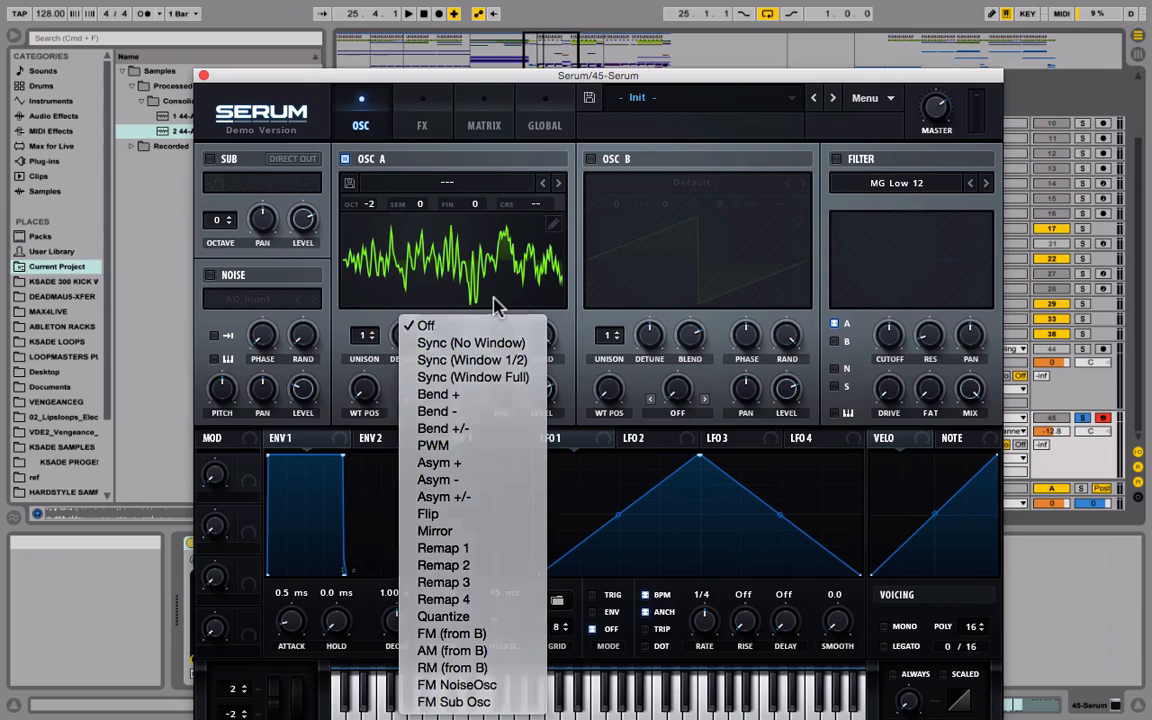
click(445, 417)
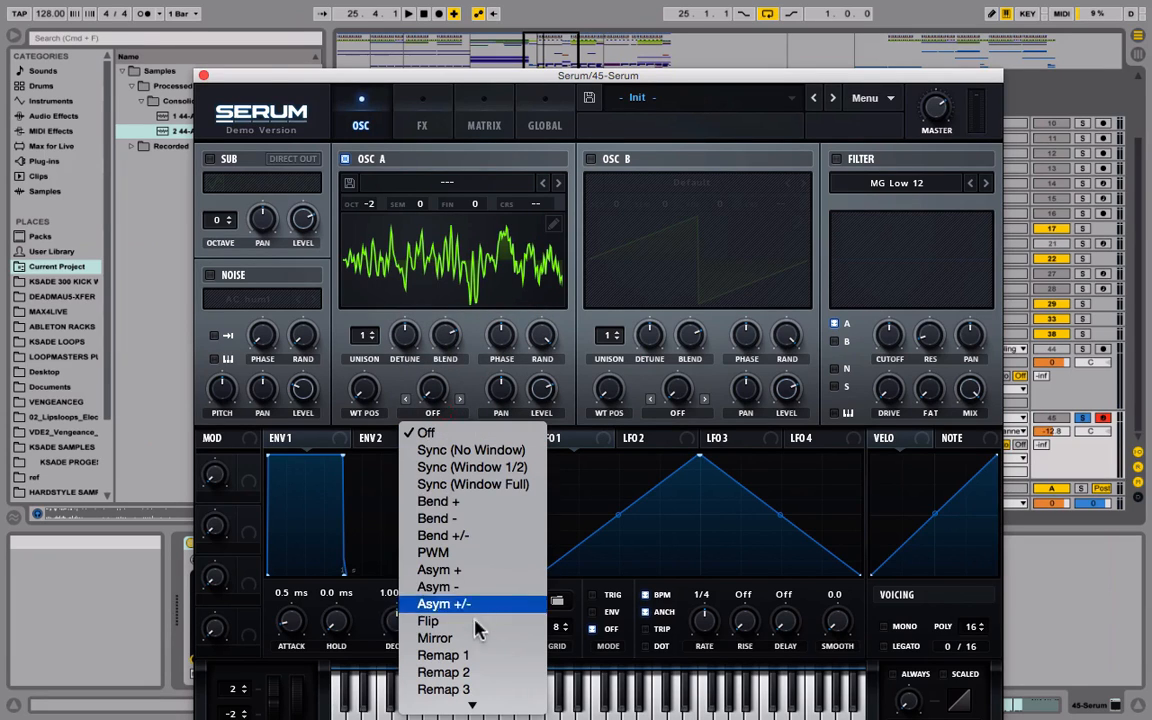
click(465, 378)
Set OSC A's unison to 2 voices and lower its blend
drag(372, 336, 412, 381)
drag(446, 342, 441, 404)
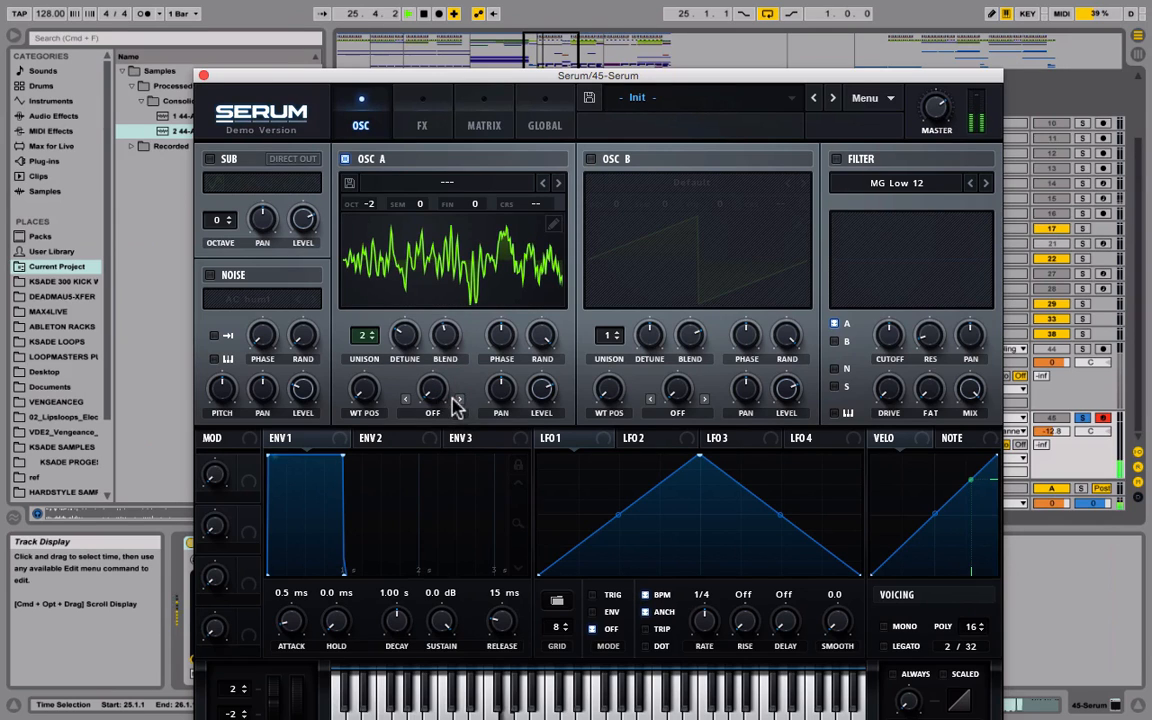
Change OSC A's warp mode to Bend +/- and adjust its warp amount during playback
click(455, 405)
click(453, 530)
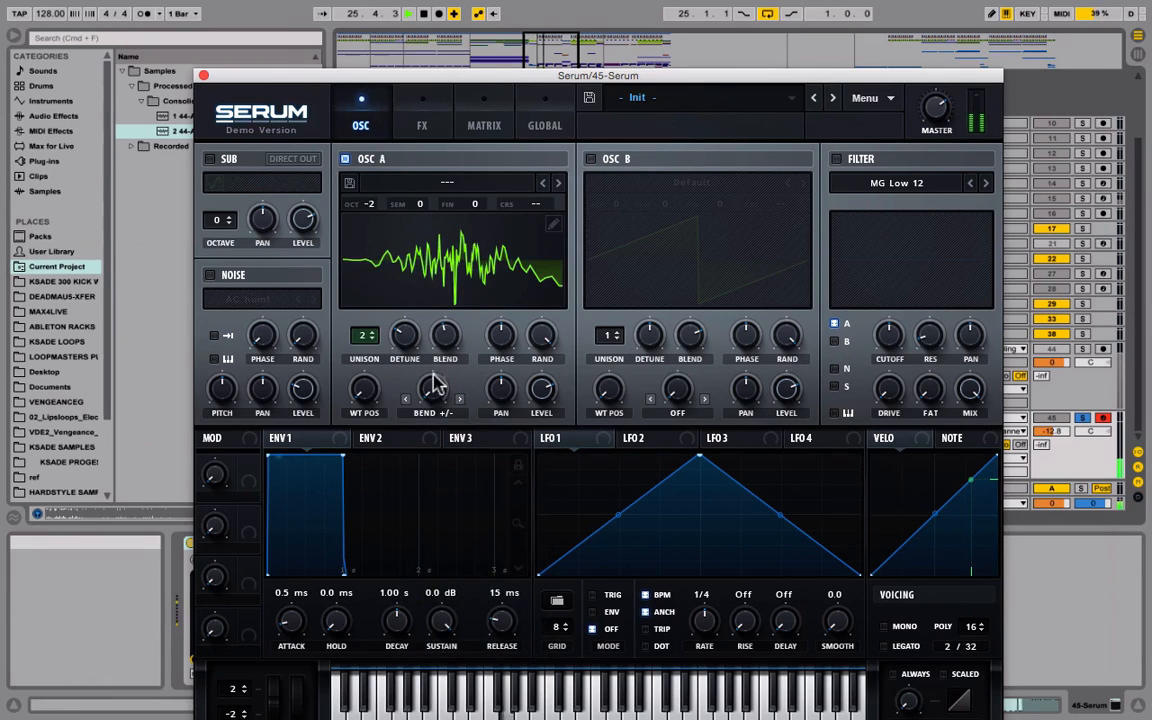
mouse_move(437, 392)
mouse_down()
mouse_move(437, 322)
mouse_move(448, 378)
mouse_up()
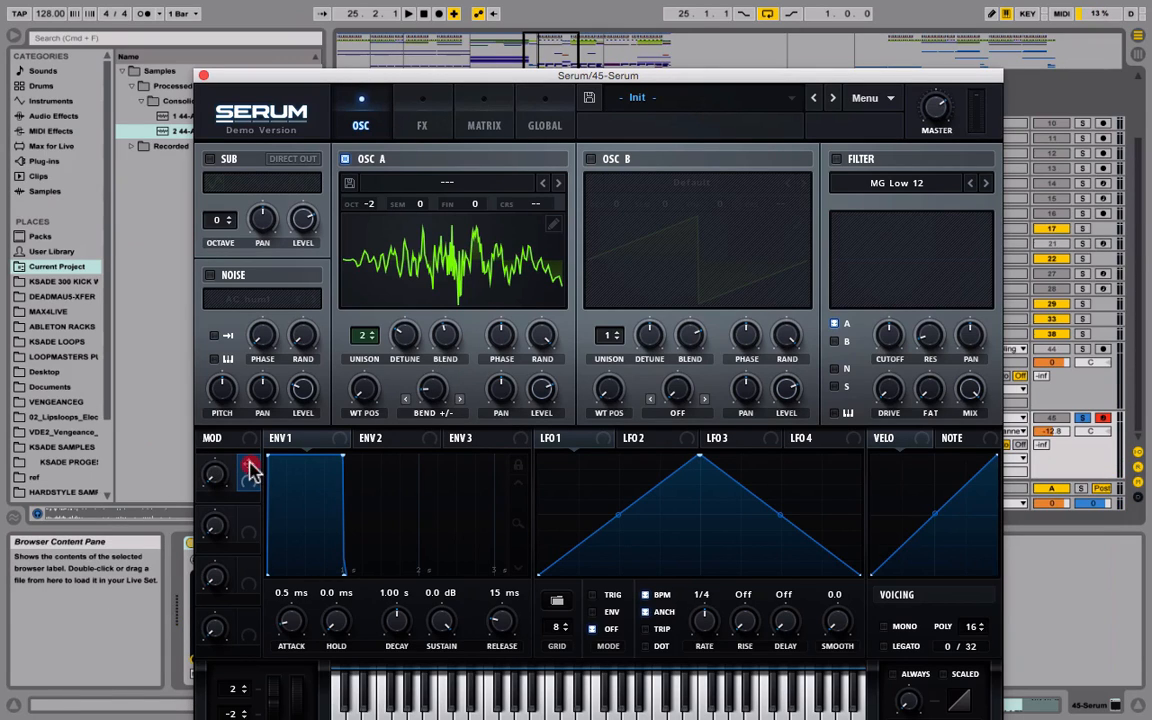
Assign Macro 1 to OSC A's Bend +/- amount and try out the macro during playback
drag(250, 470, 430, 392)
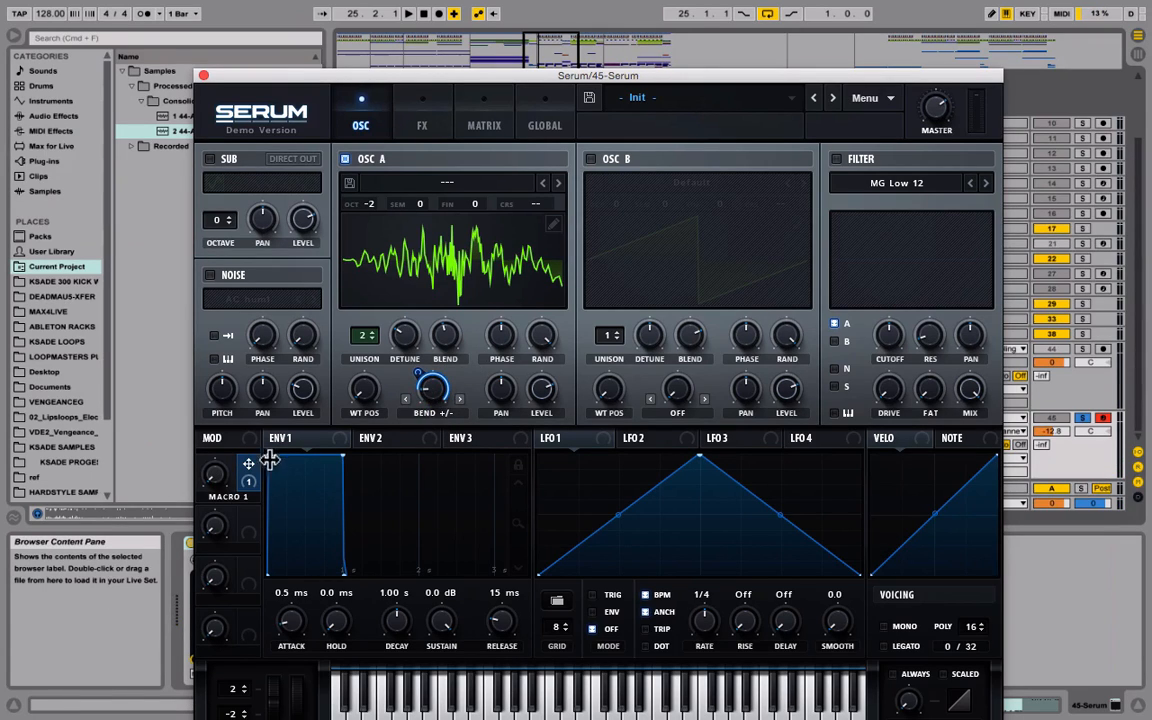
drag(218, 484, 292, 700)
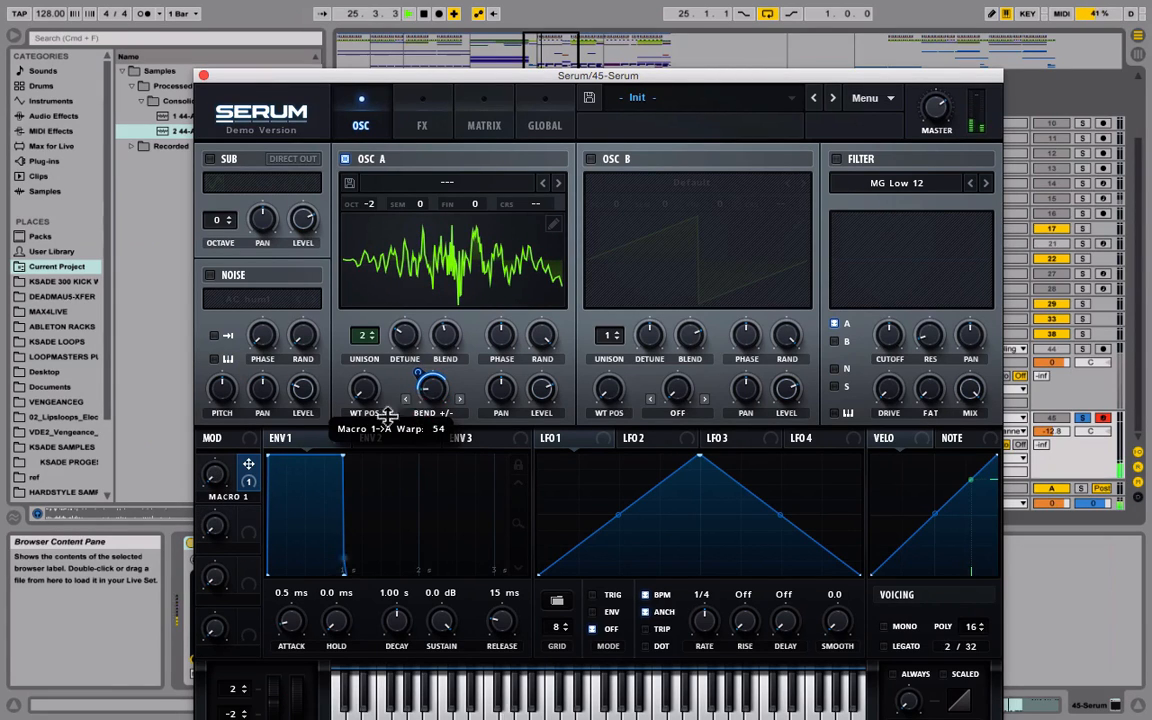
drag(215, 483, 283, 656)
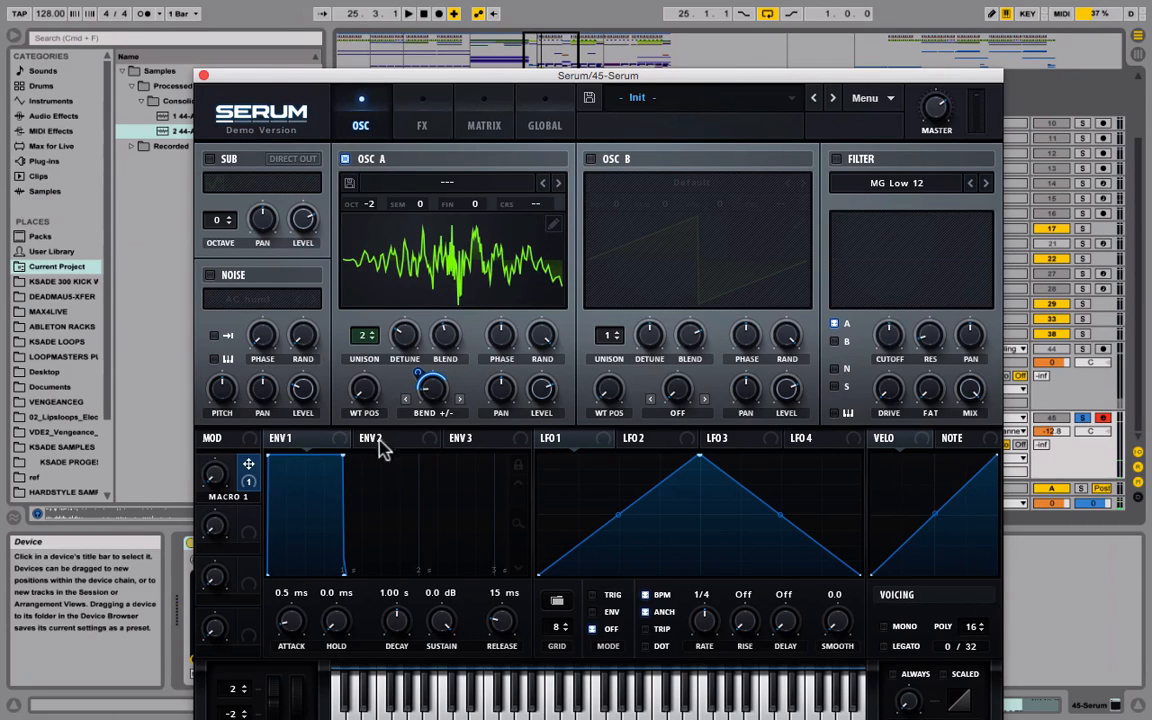
Assign ENV 2 to OSC A's Bend +/- amount and set the envelope's attack to 1.19 s
click(419, 441)
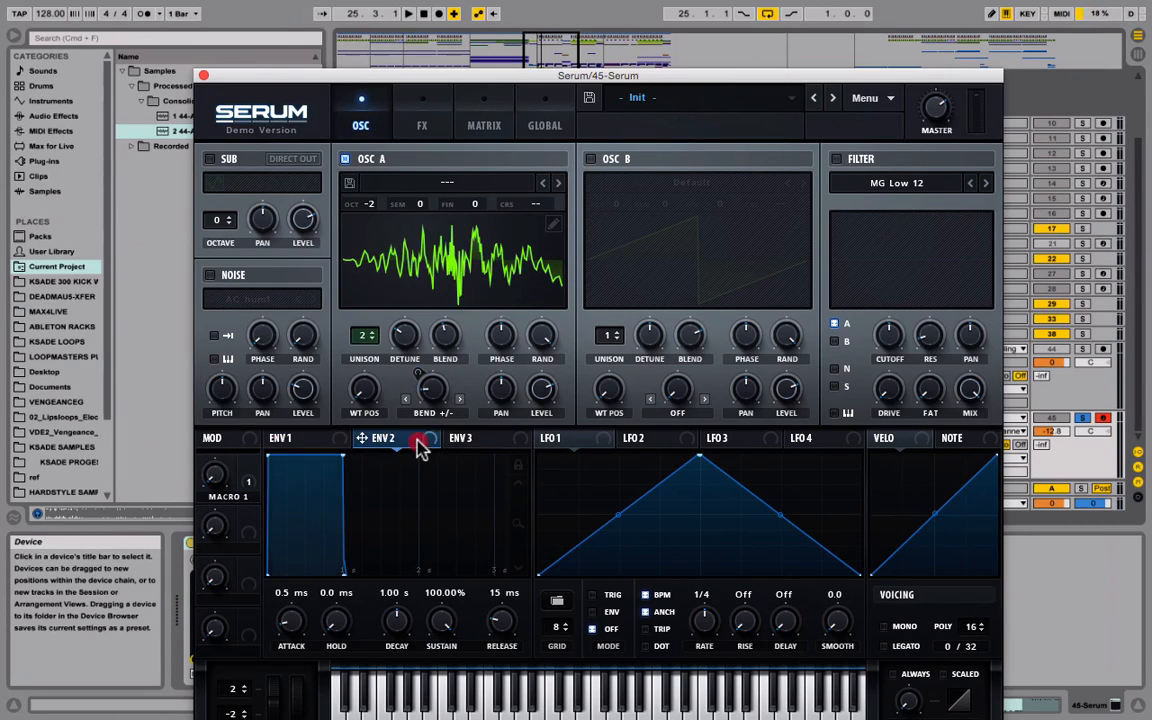
drag(429, 441, 420, 372)
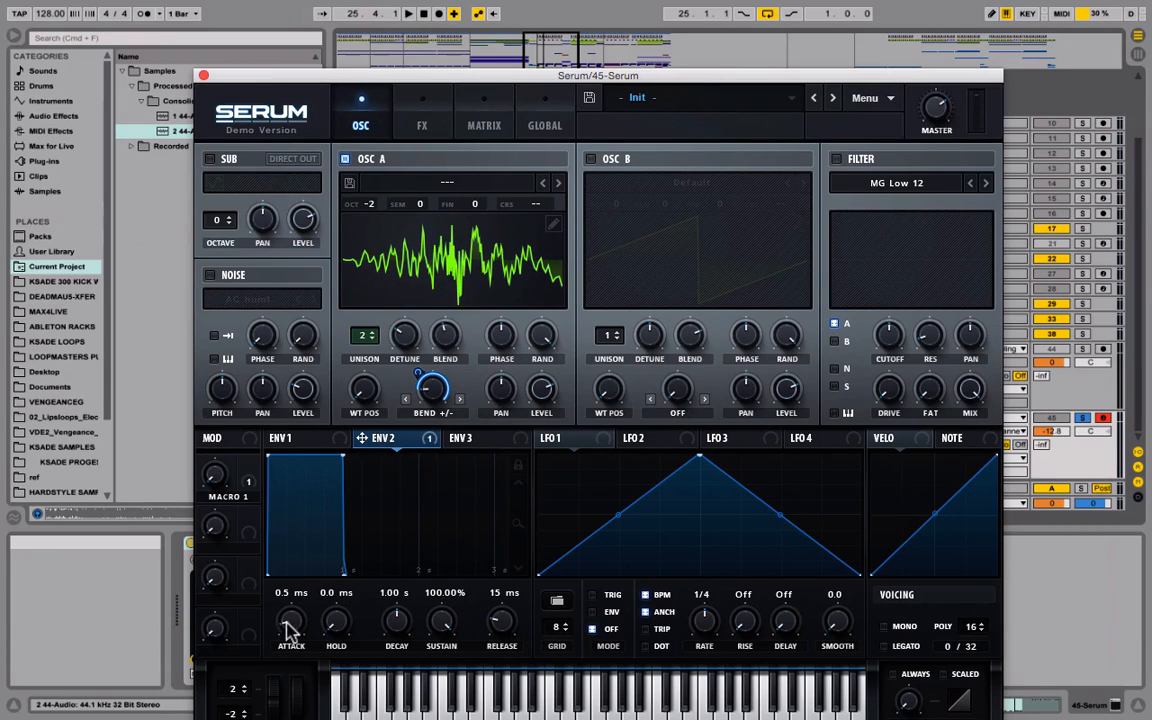
drag(287, 628, 299, 556)
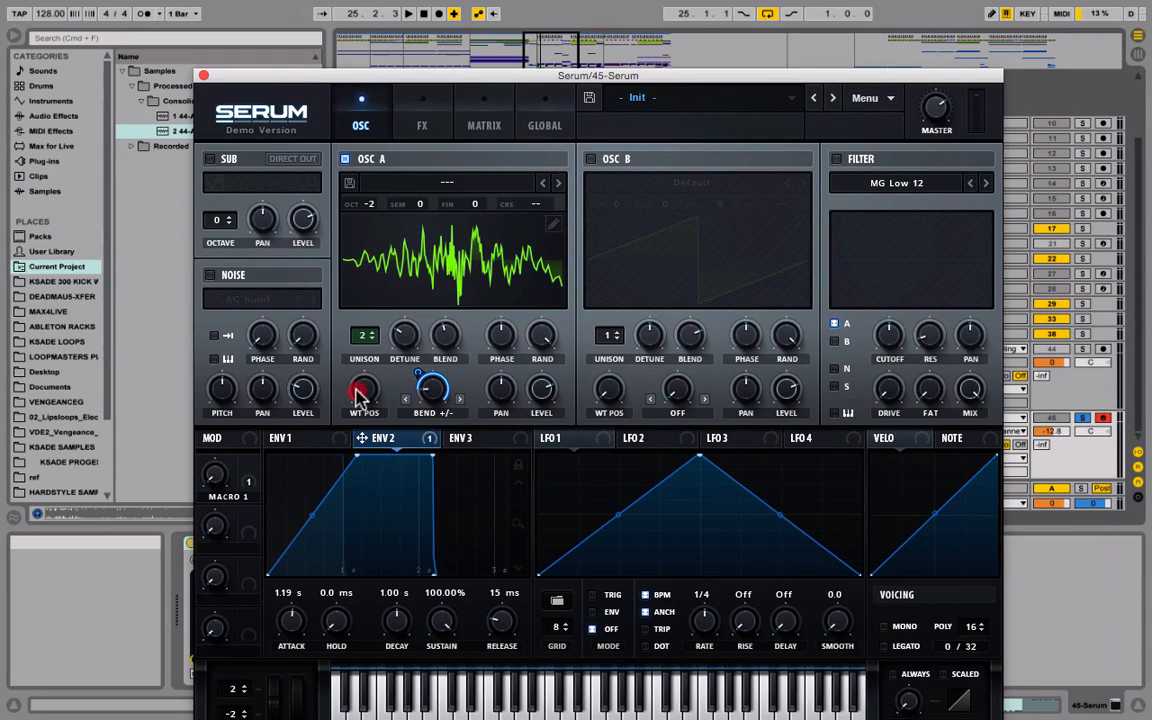
Raise OSC A's wavetable position and assign ENV 2 to modulate it
drag(358, 393, 378, 366)
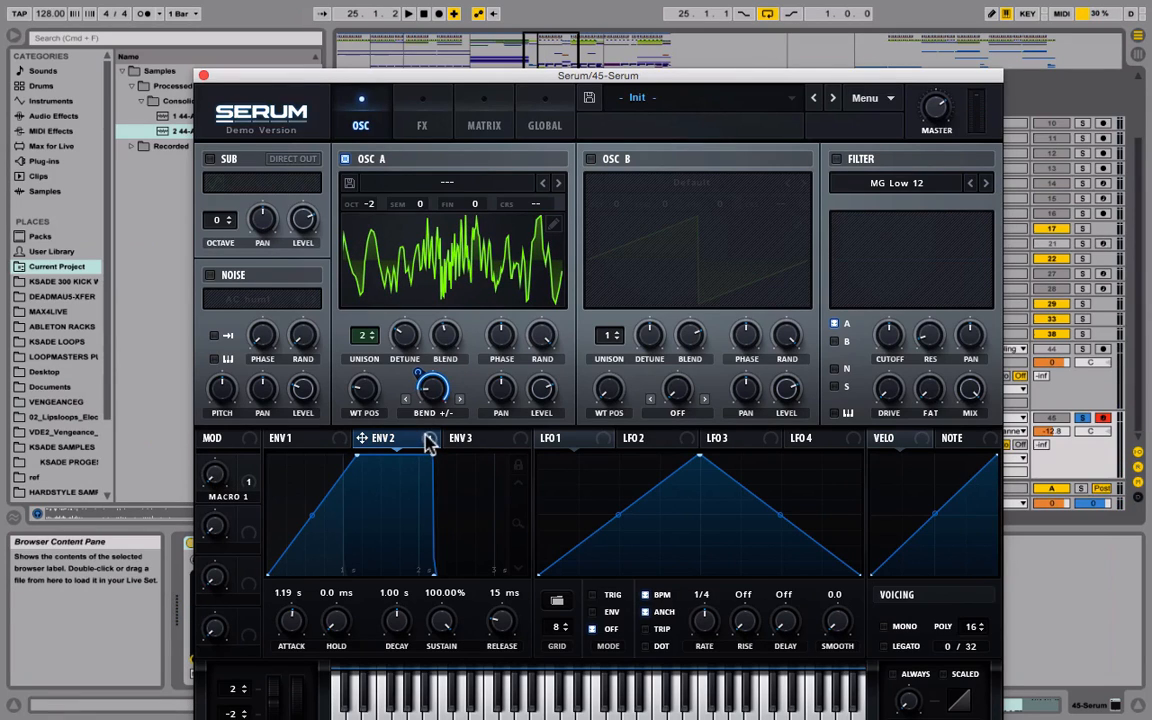
drag(430, 445, 355, 476)
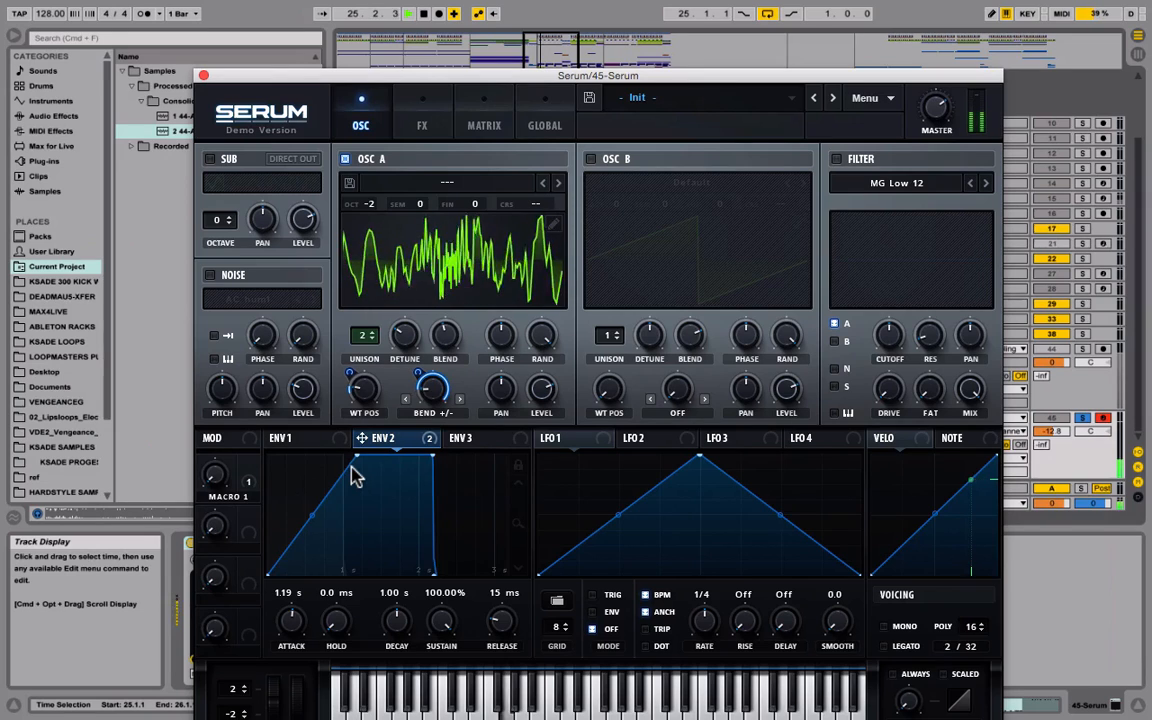
Compare track 38 with the Serum track 45 by switching solo between them during playback, ending with track 45 soloed
super+click(1087, 335)
key(space)
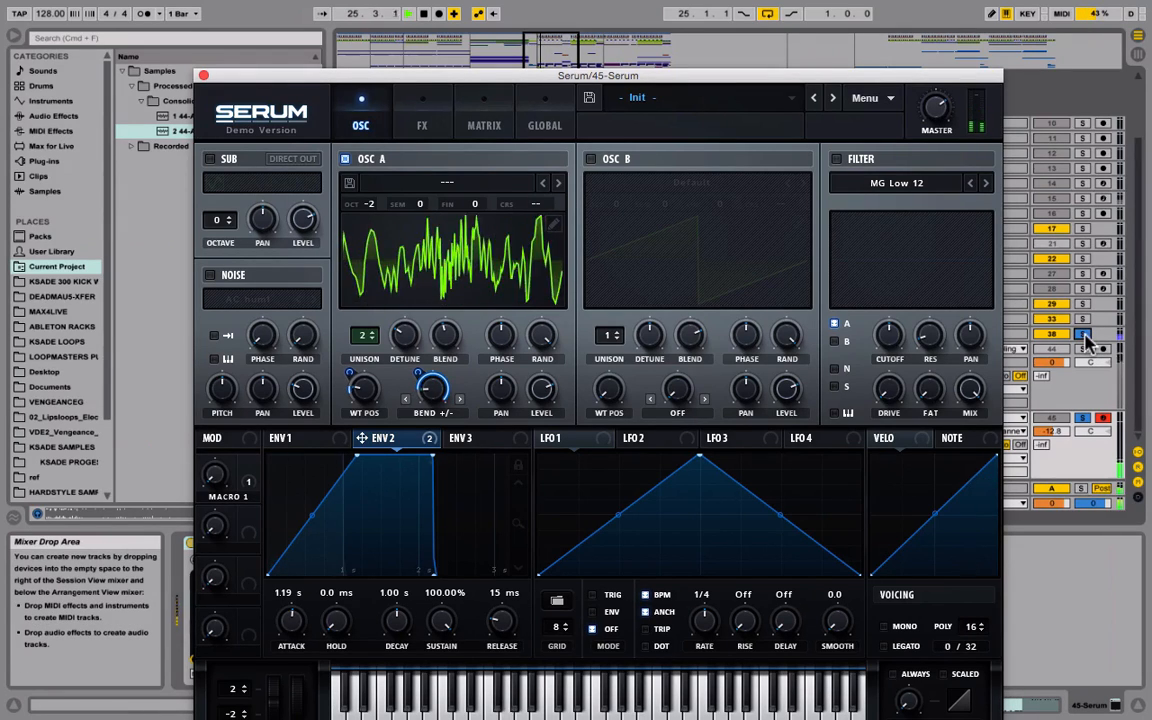
click(1082, 417)
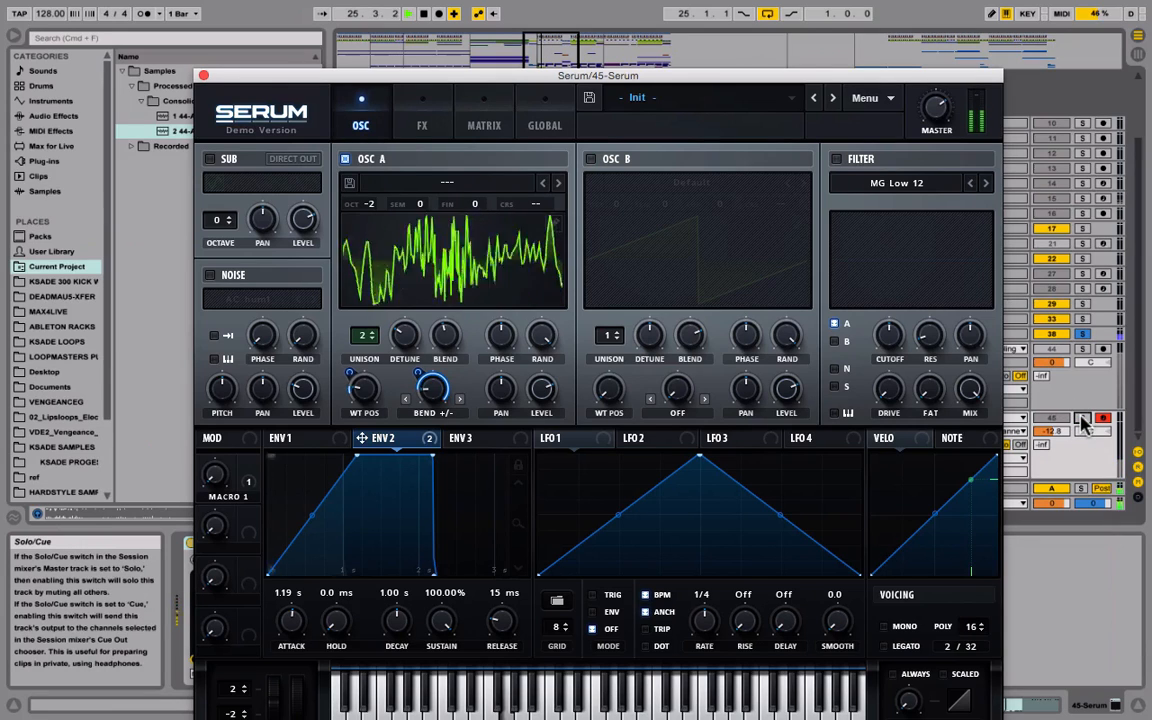
click(1082, 418)
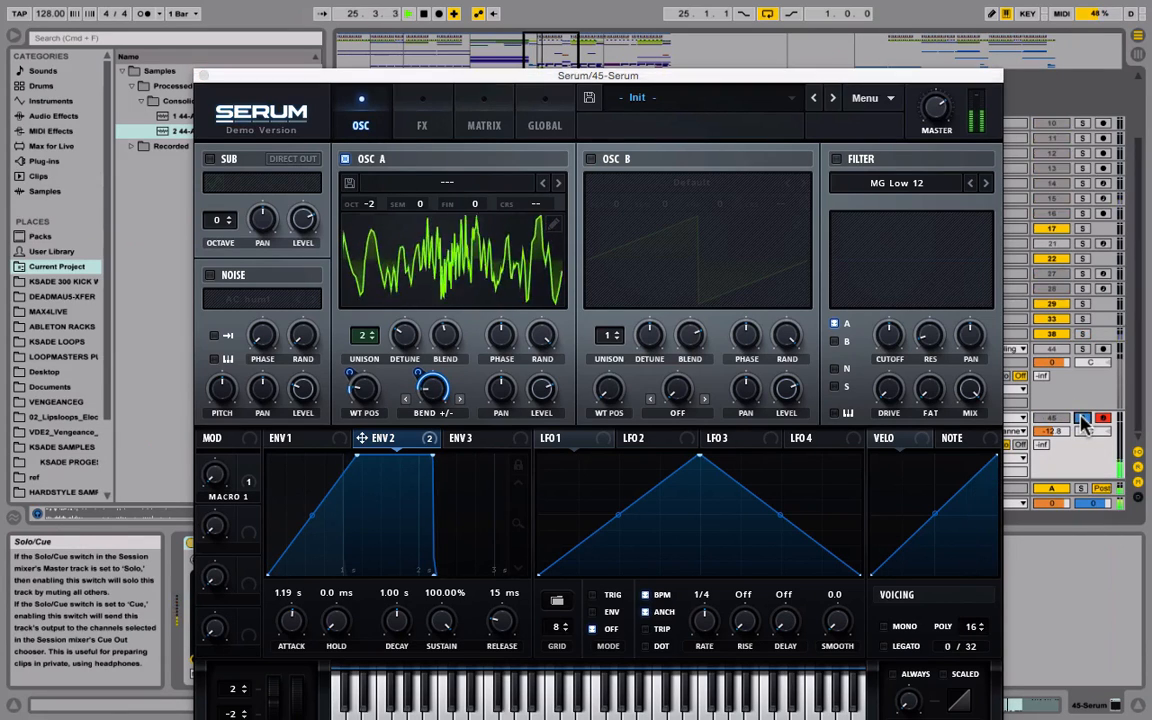
key(space)
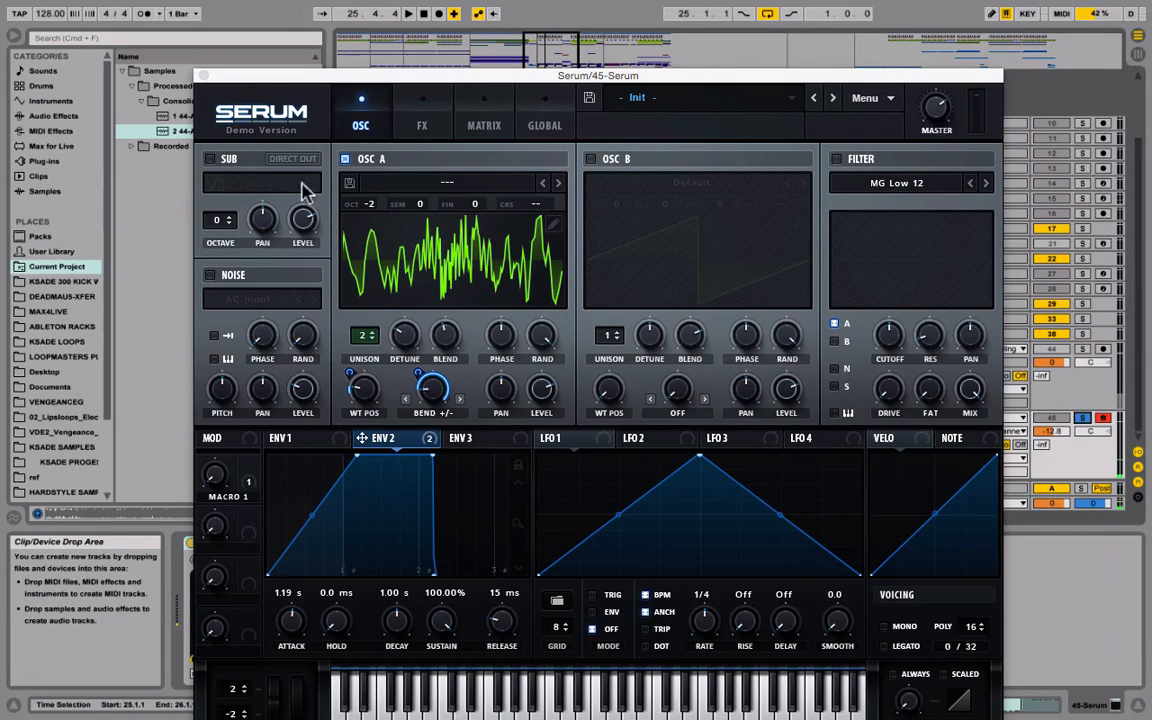
Enable the sub oscillator with the second waveform, at octave -1 and 56% level
click(210, 160)
click(210, 160)
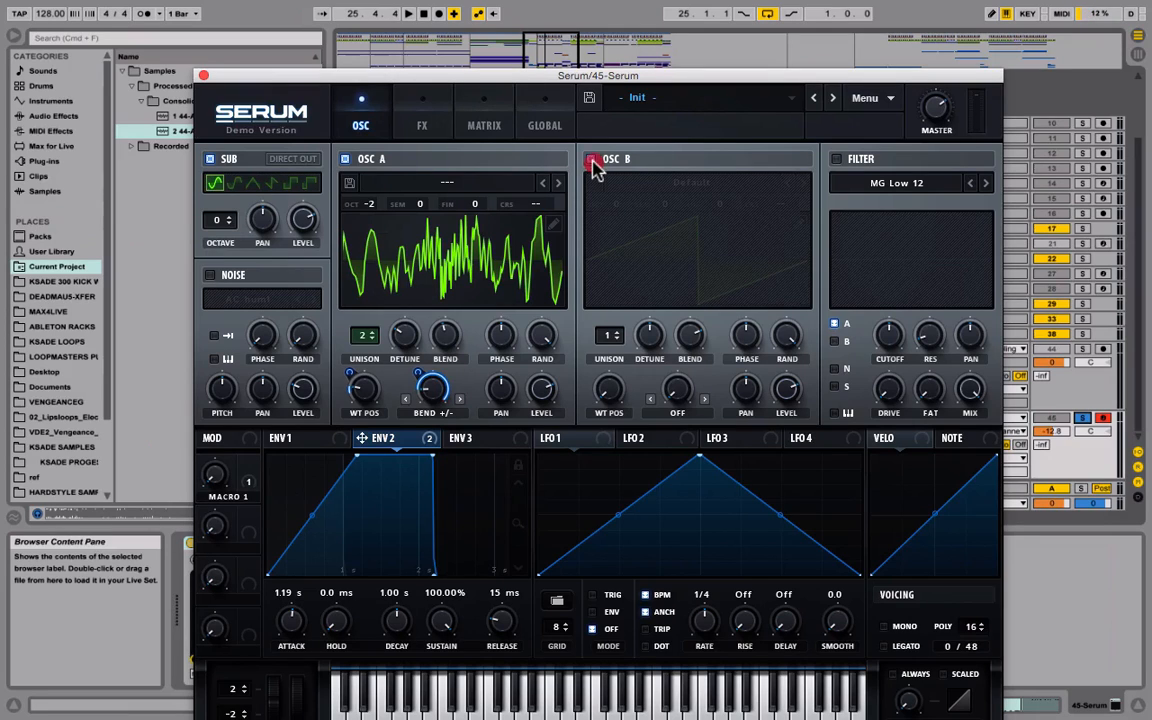
click(592, 160)
click(592, 160)
click(231, 184)
key(space)
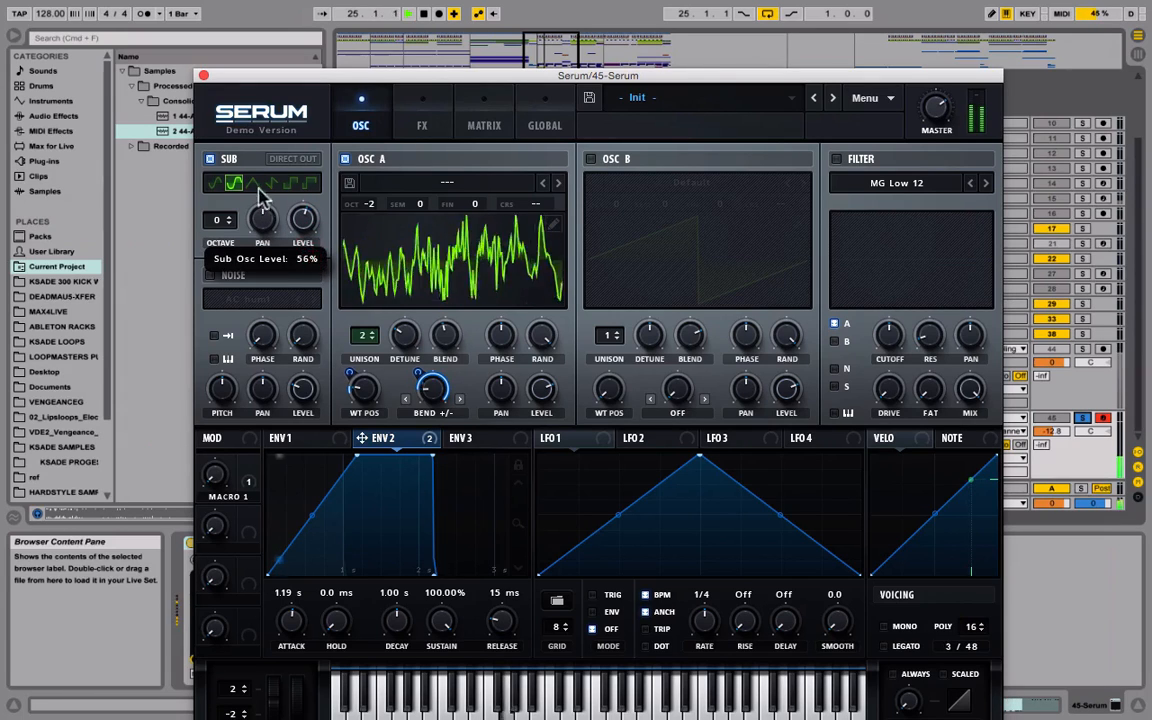
click(227, 224)
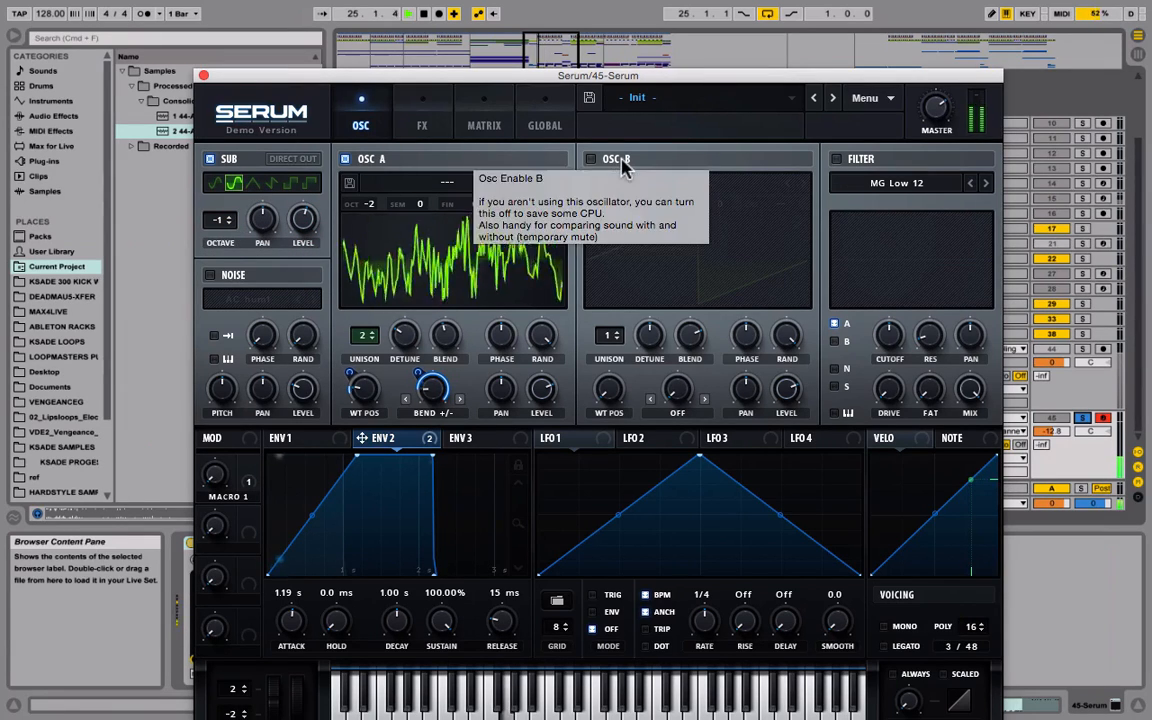
Enable OSC B at octave -1 and load the Harmonic Morph wavetable from the Digital category
click(591, 159)
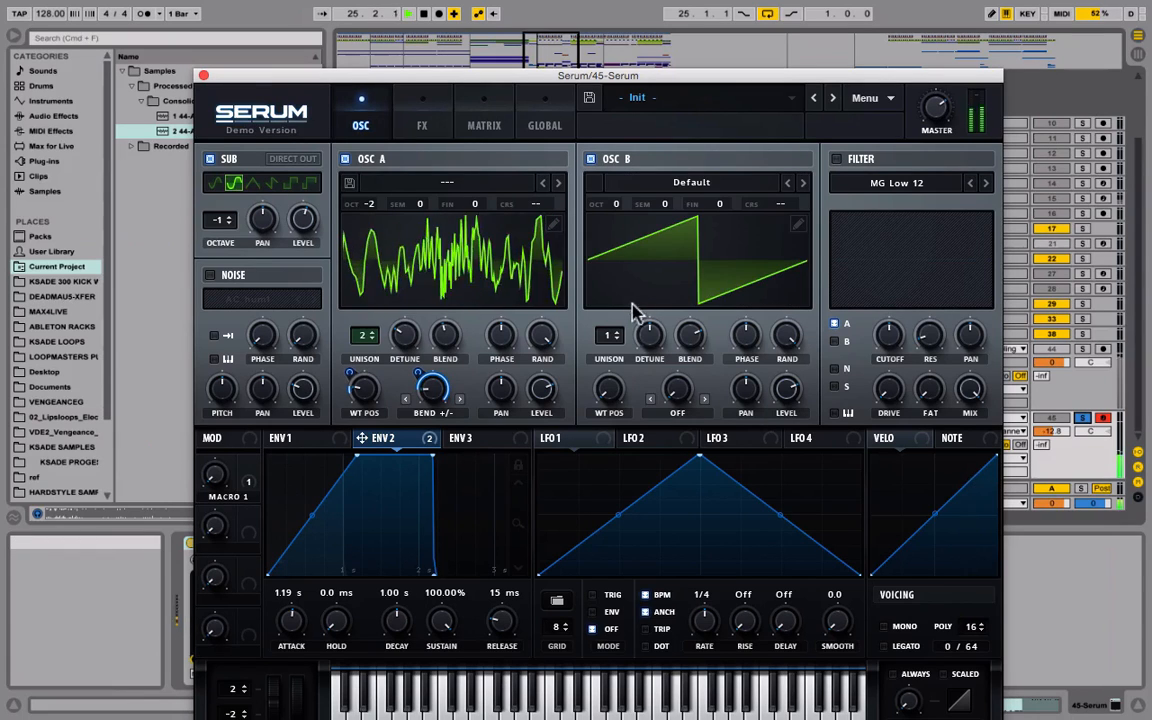
drag(614, 204, 615, 233)
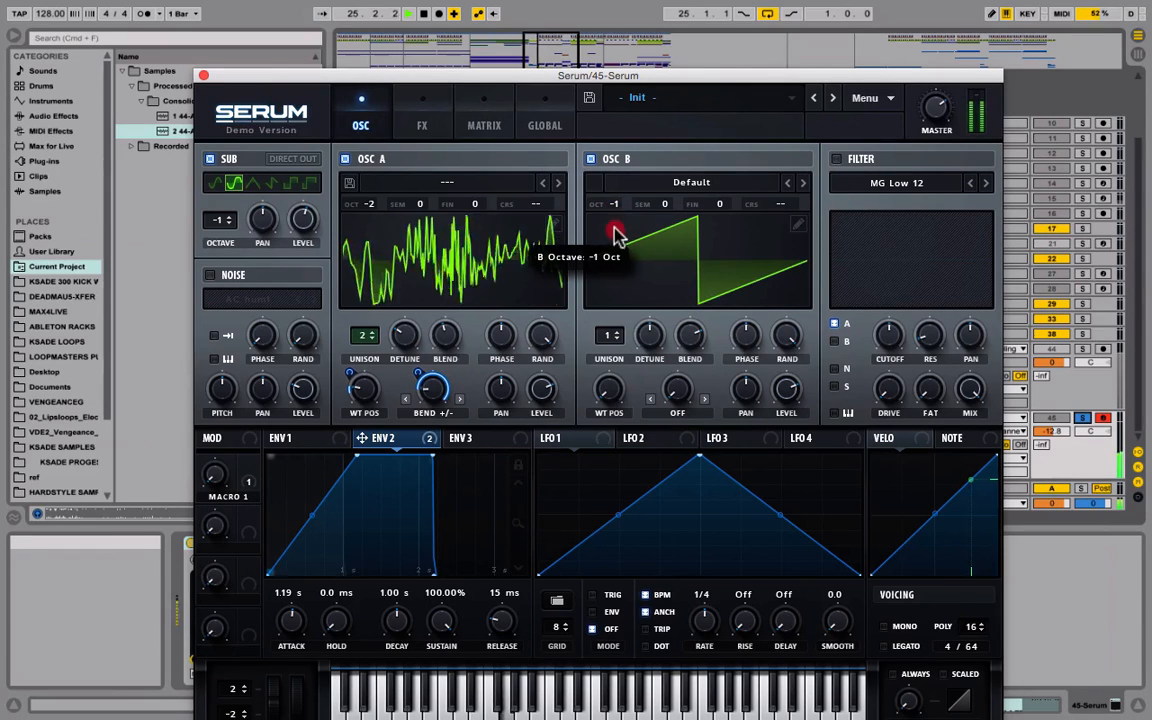
click(720, 185)
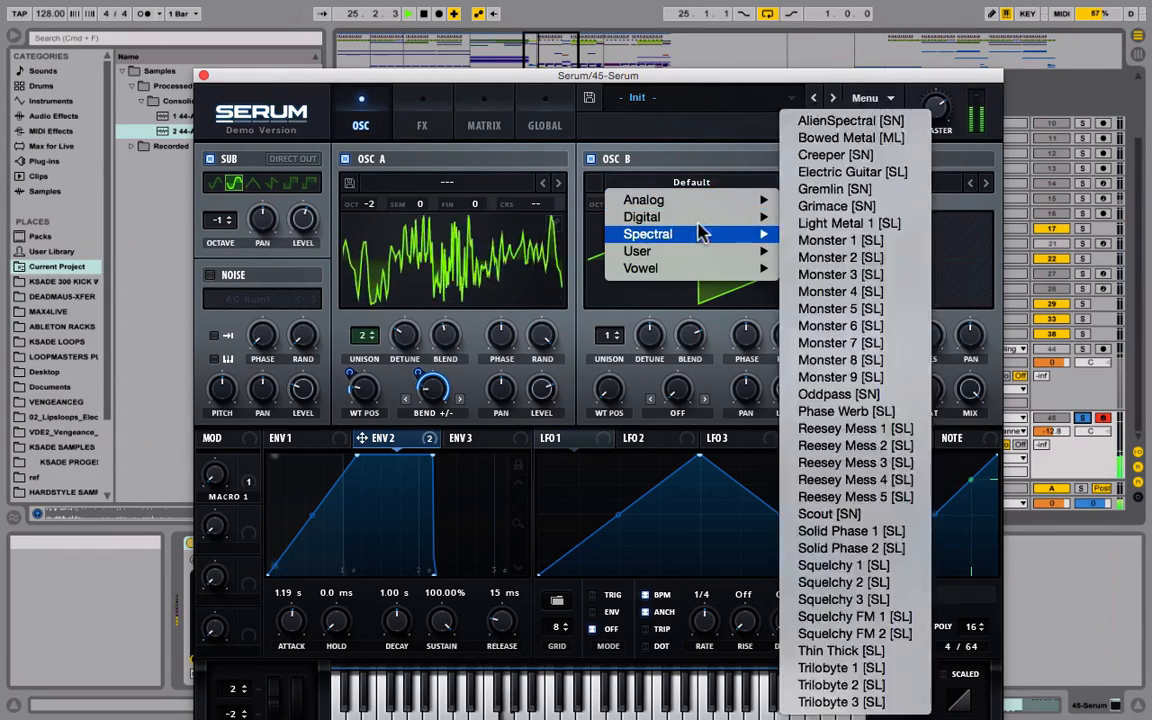
mouse_move(700, 226)
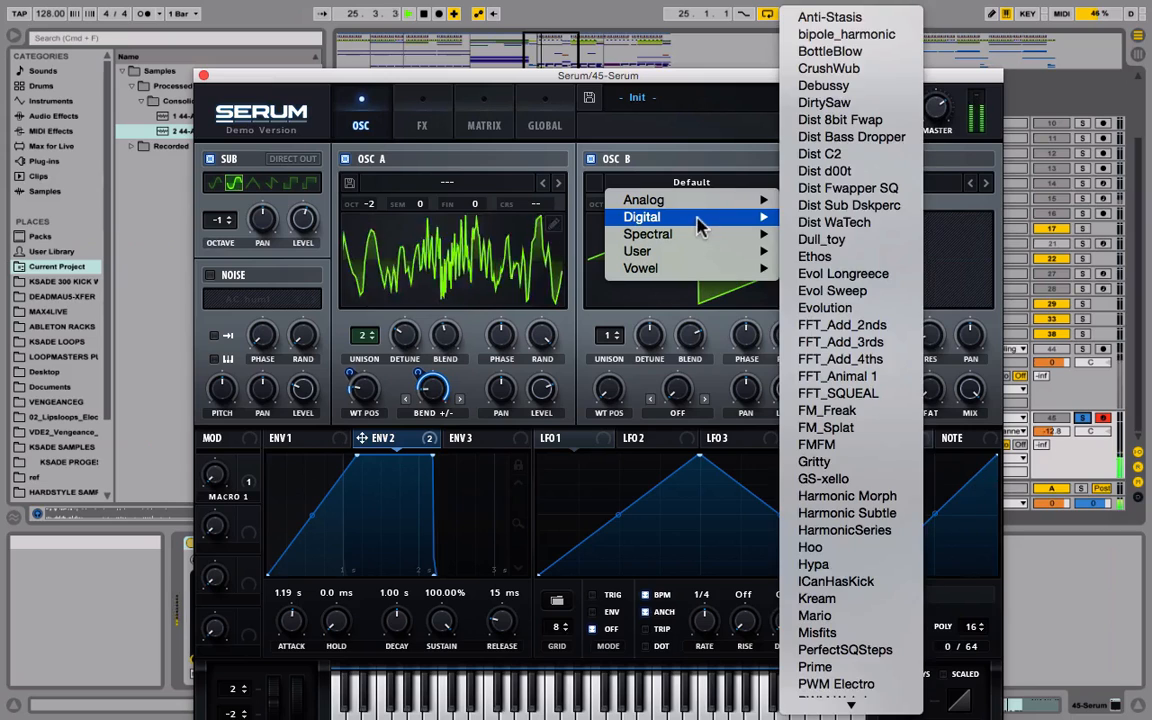
click(835, 496)
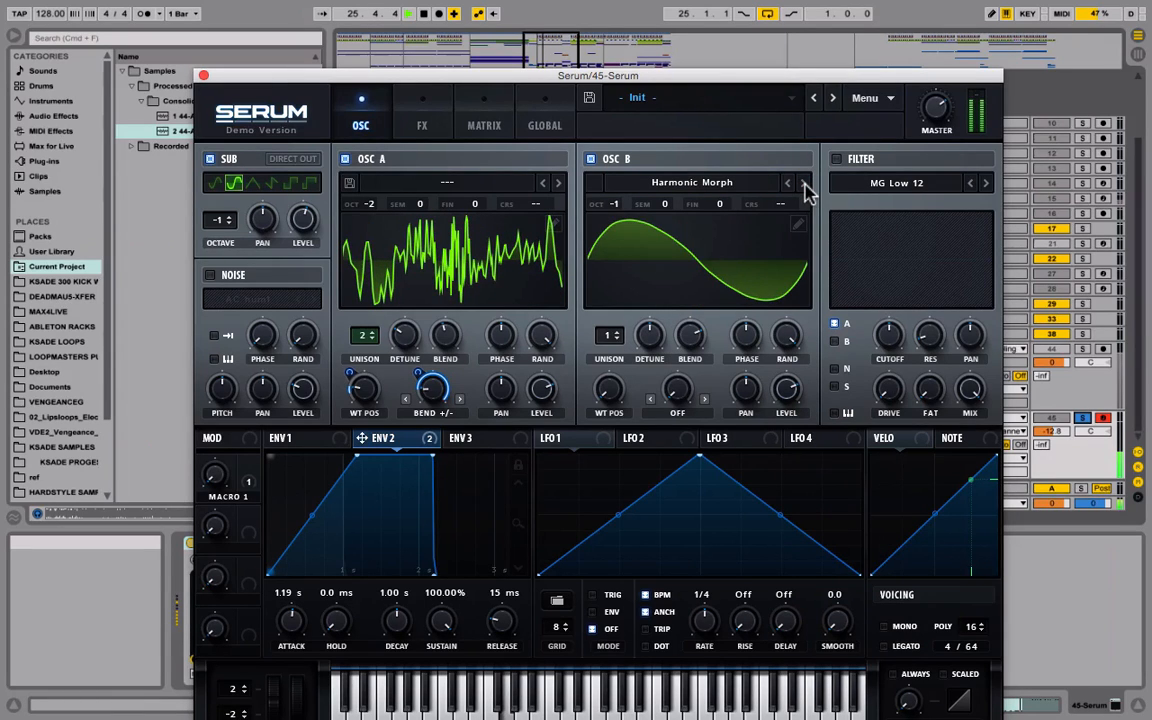
Try the Harmonic Subtle and HarmonicSeries wavetables in OSC B
click(803, 183)
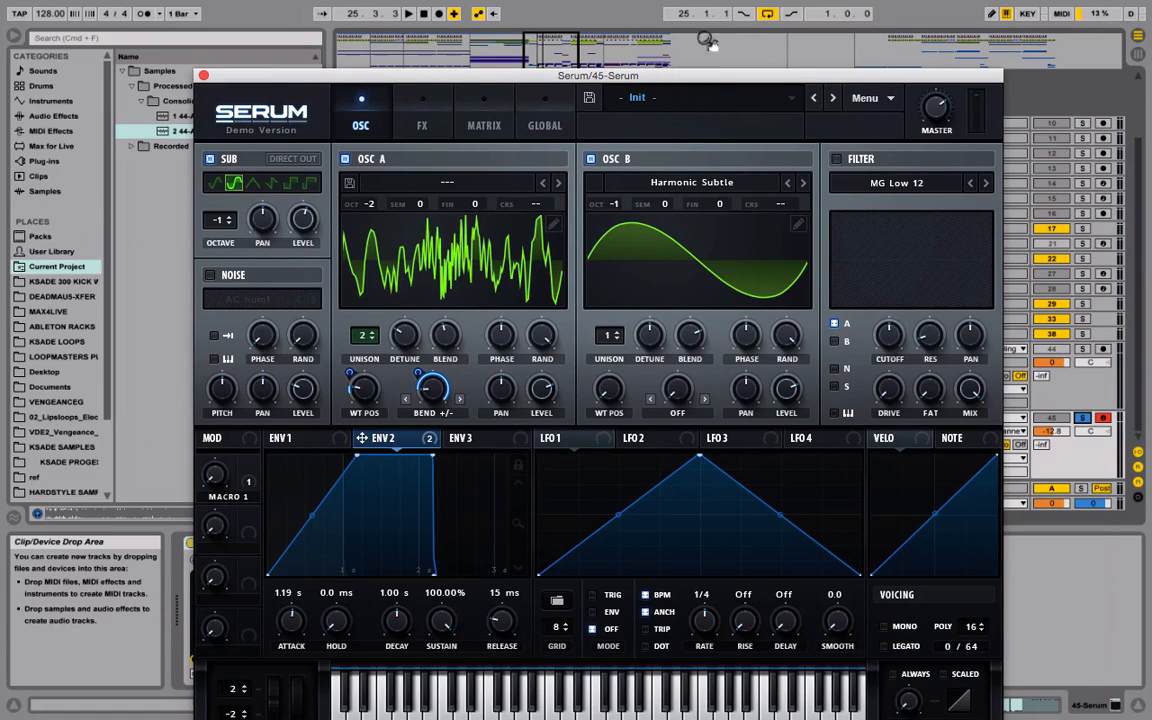
drag(715, 77, 730, 49)
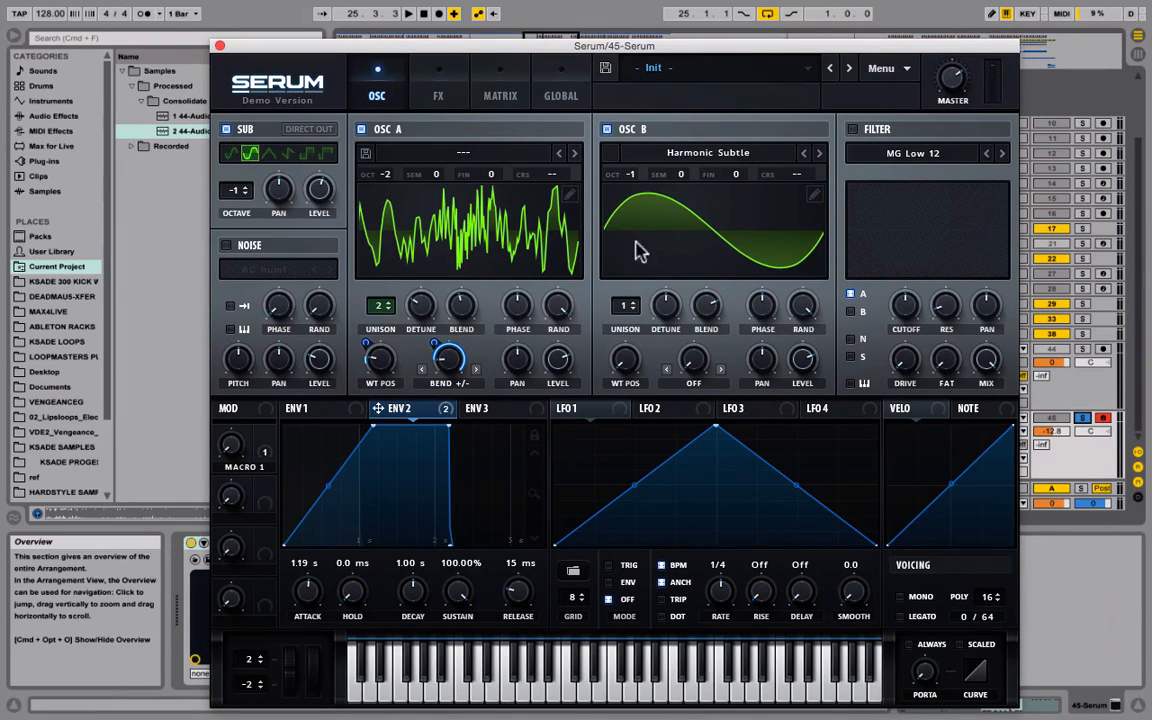
click(754, 154)
mouse_move(756, 187)
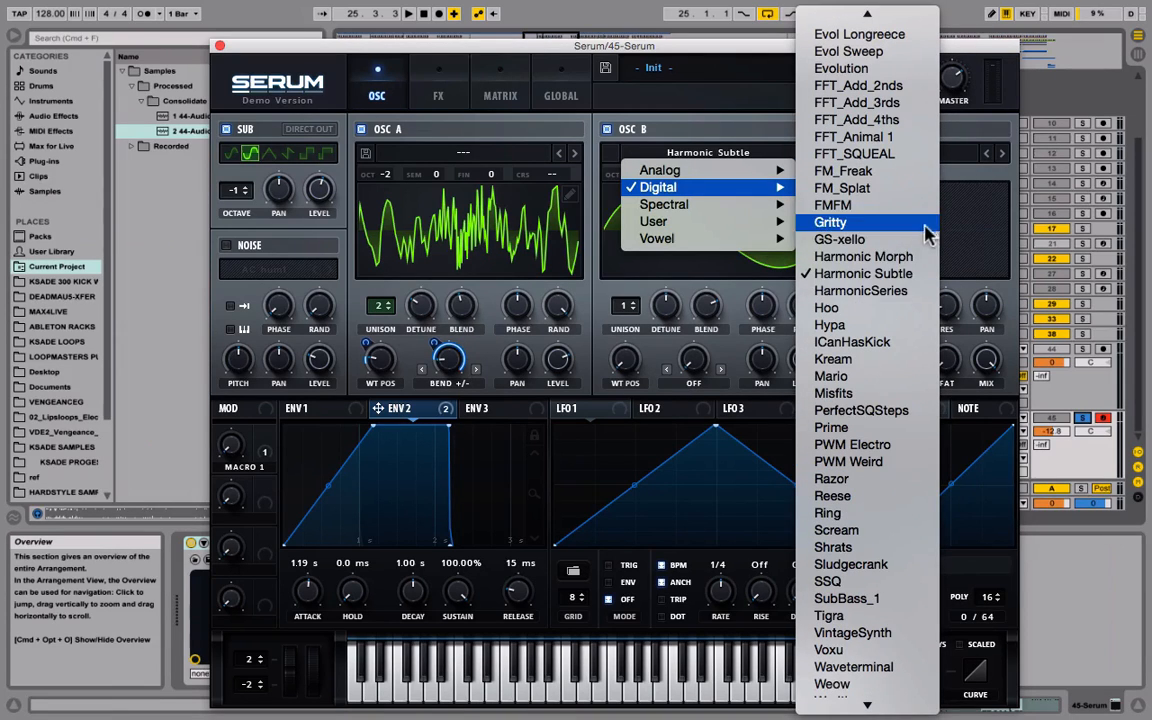
click(913, 291)
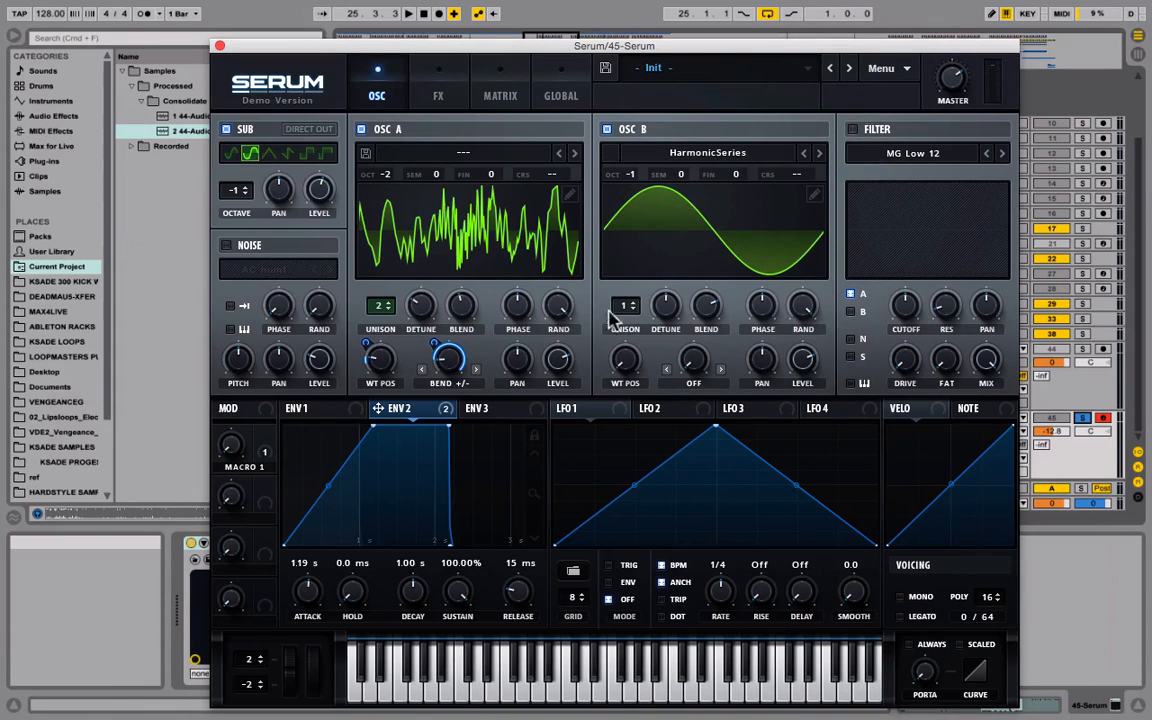
Load the Hypa wavetable from the Digital category into OSC B
click(770, 156)
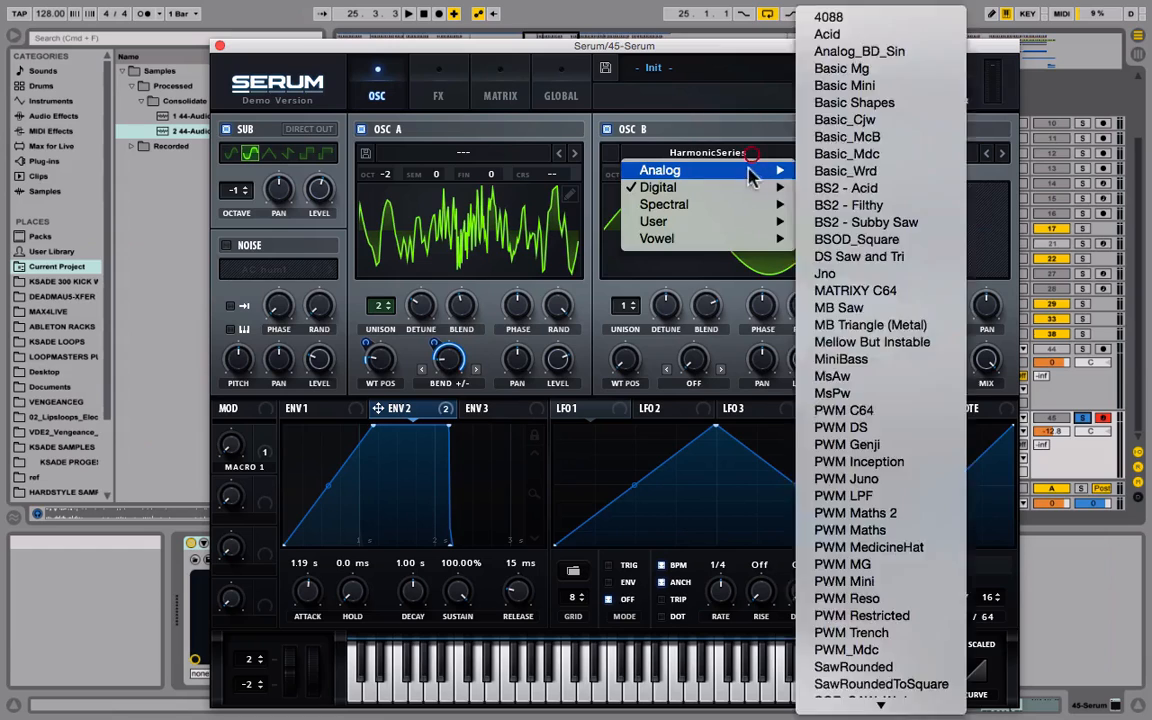
mouse_move(760, 187)
scroll(889, 565, down, 5)
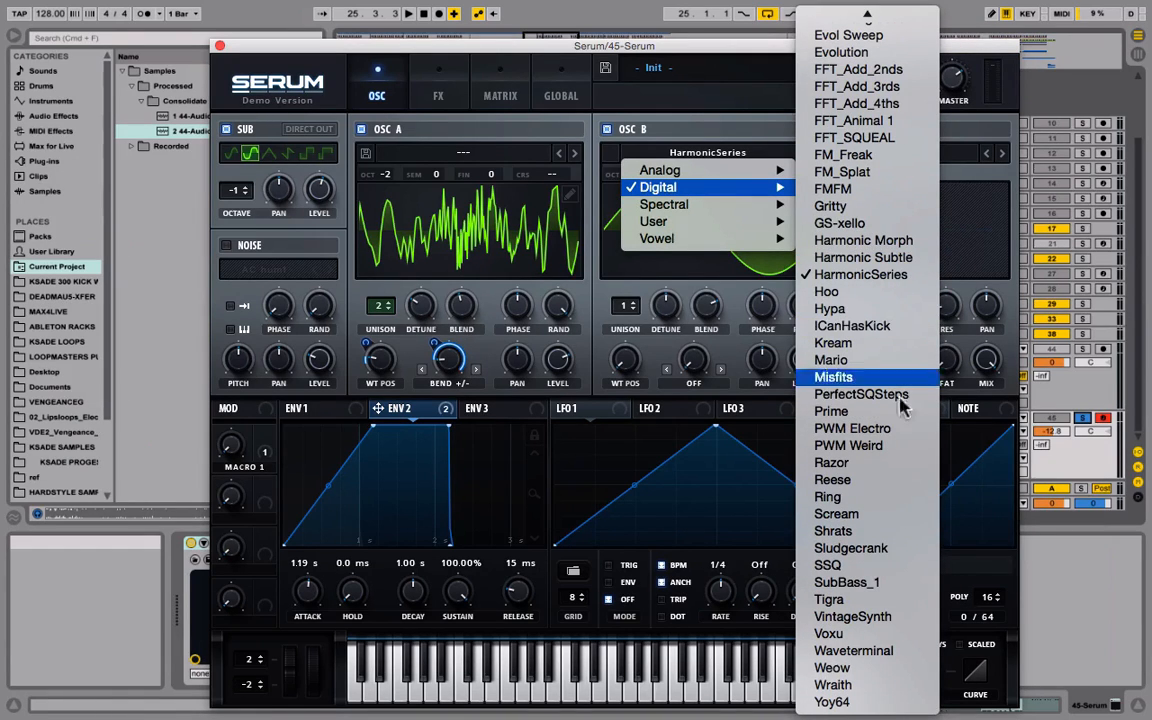
scroll(903, 540, up, 2)
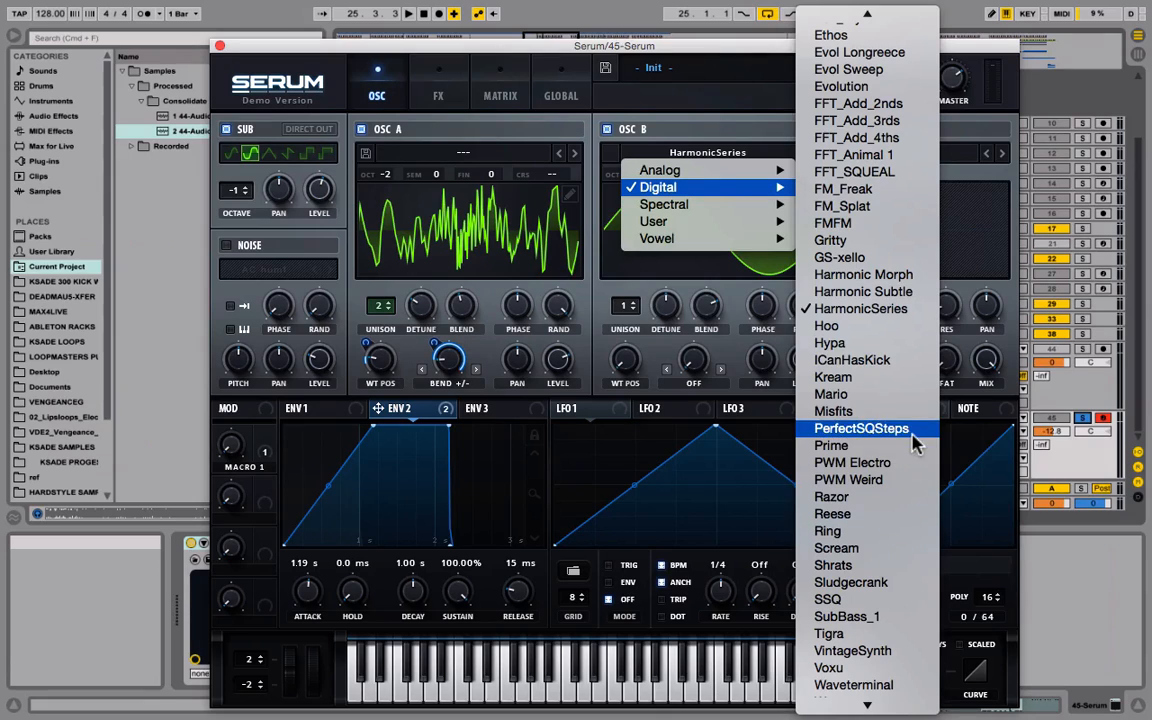
click(900, 342)
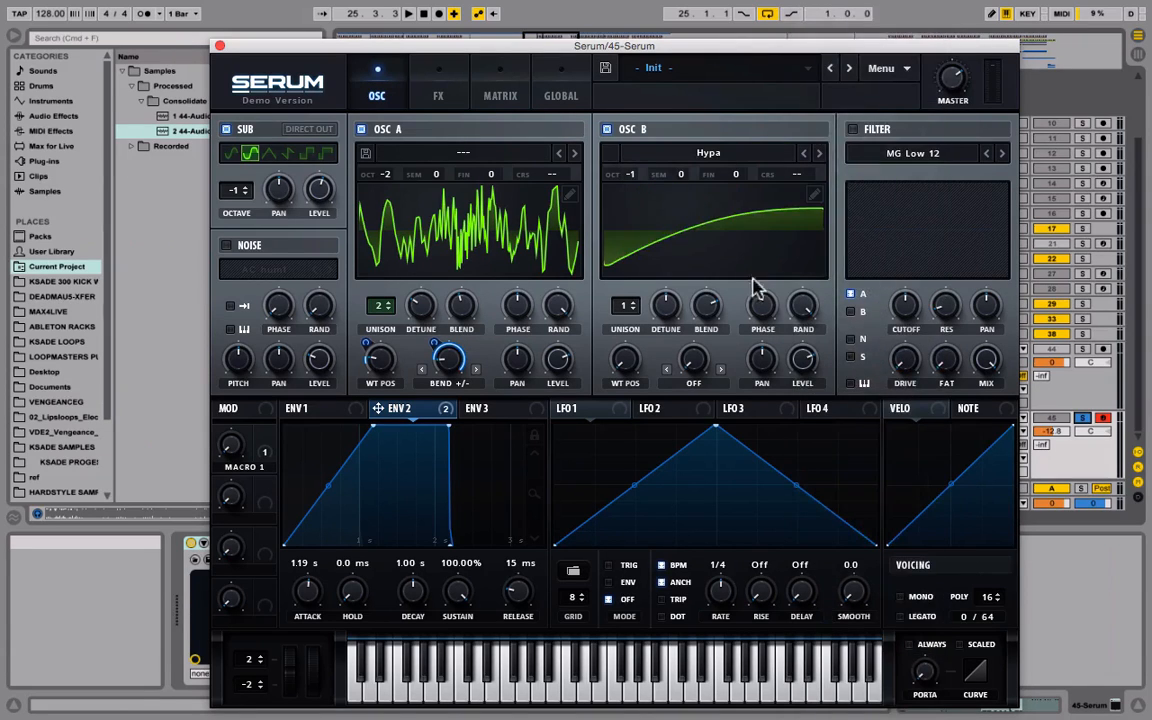
Set OSC B to 3 unison voices and adjust its detune during playback, trying out the wavetable position
click(634, 303)
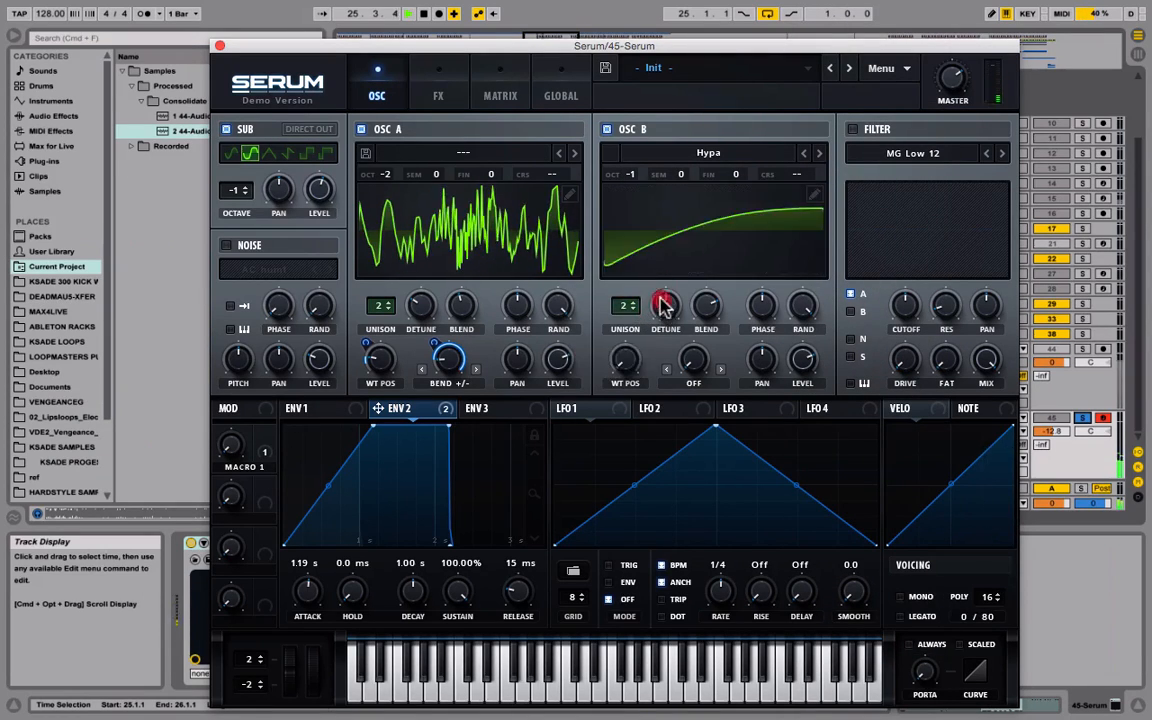
click(630, 302)
drag(665, 305, 673, 372)
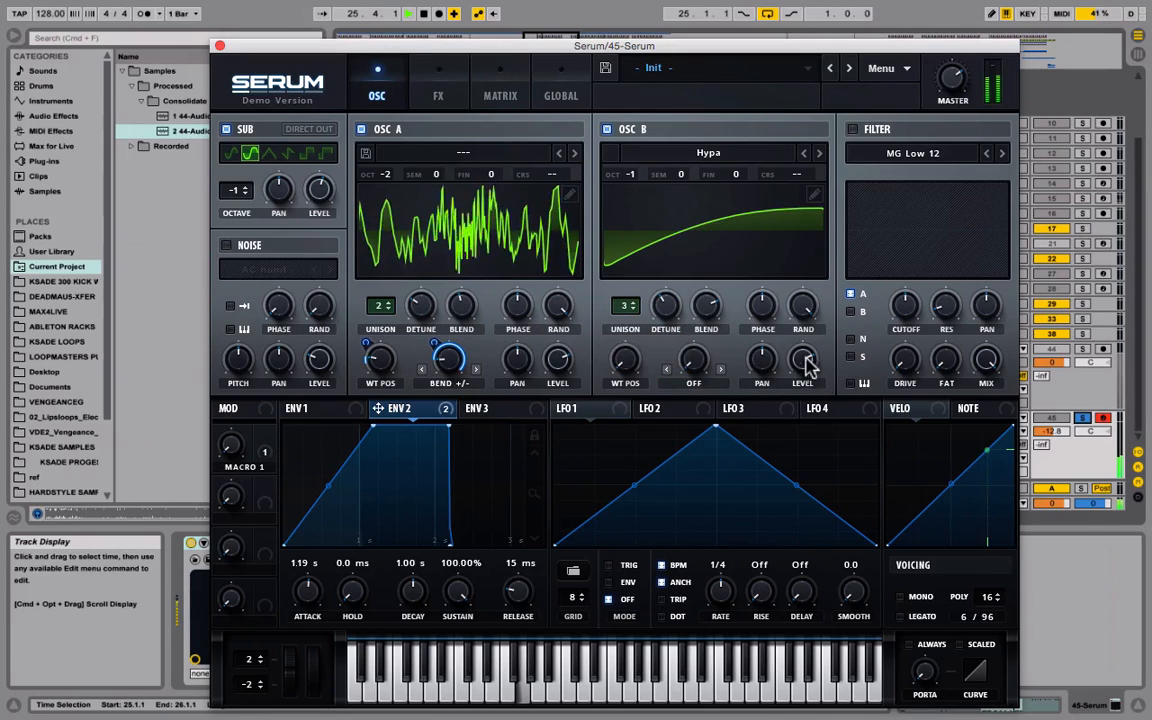
drag(627, 359, 663, 404)
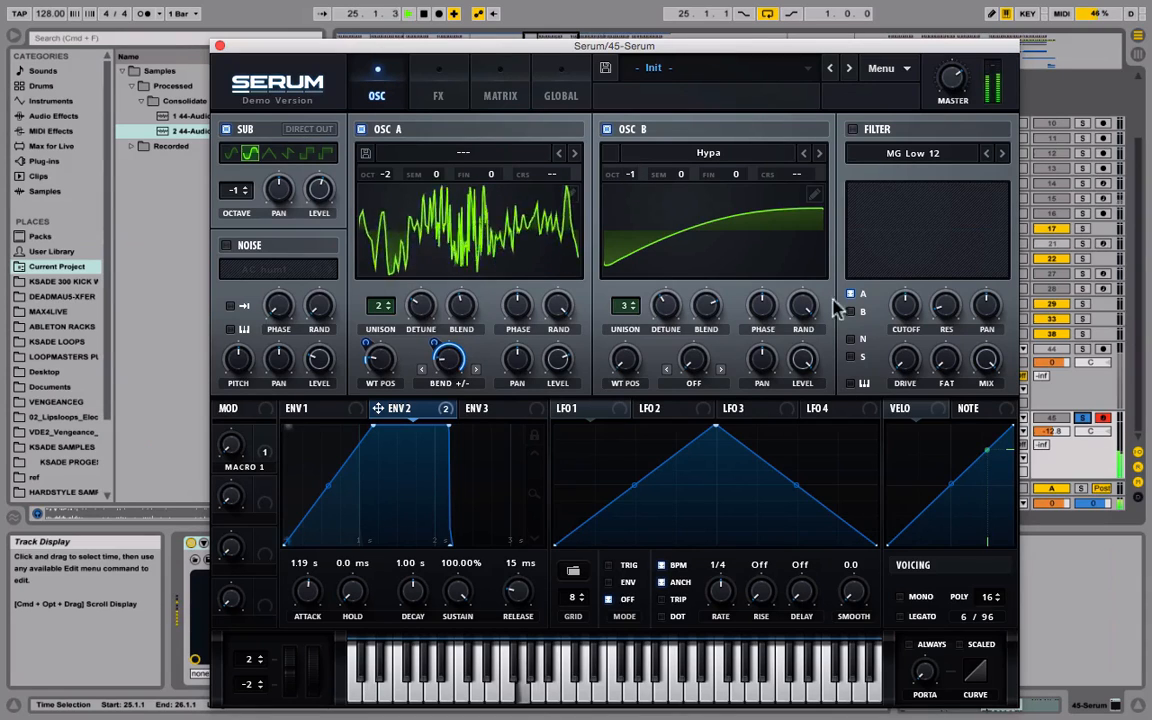
key(space)
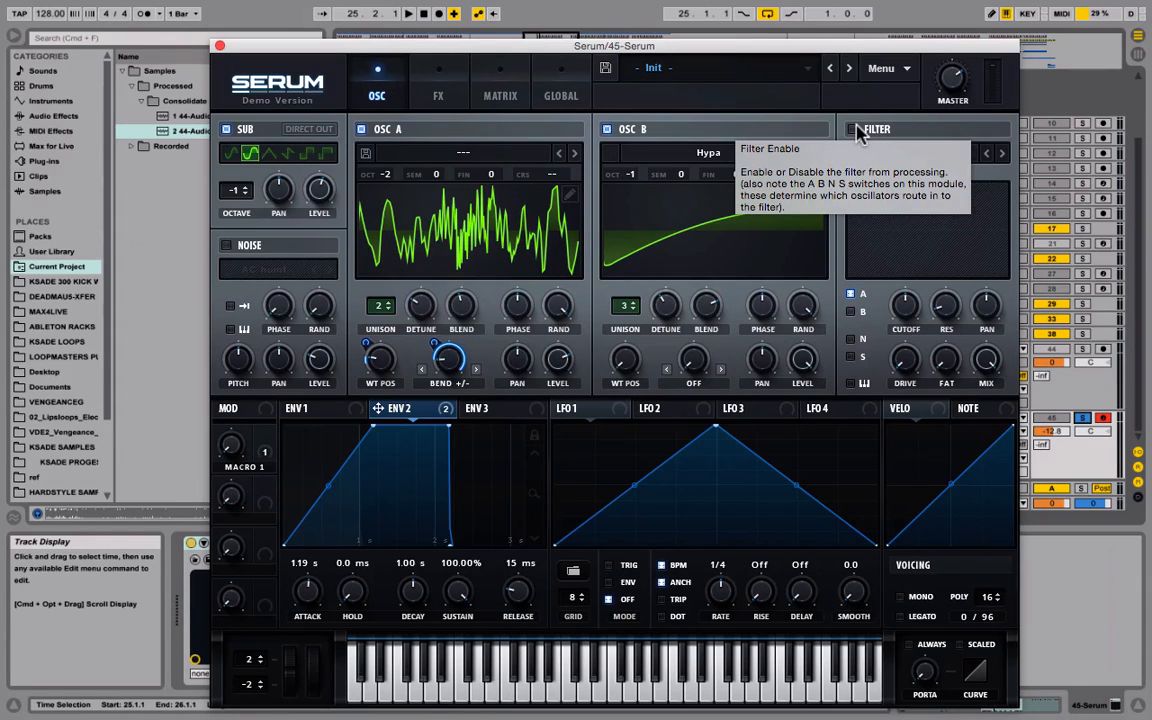
Enable the filter and change its type to Combs from the Misc category
click(855, 130)
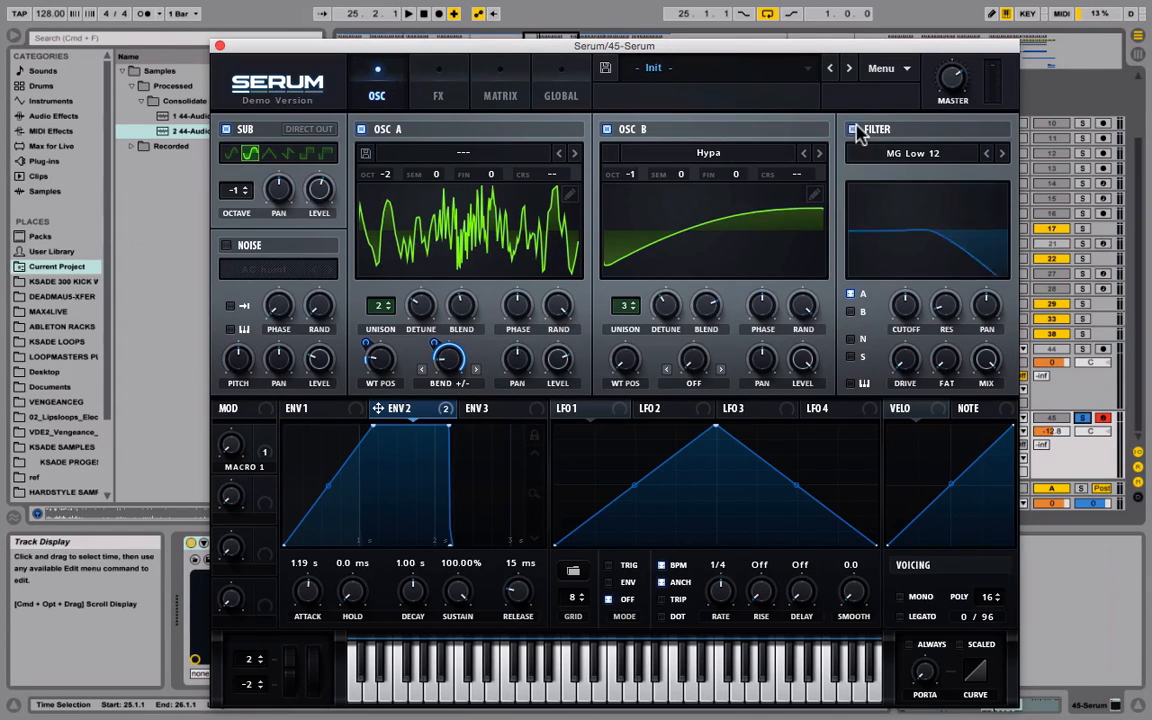
click(928, 153)
mouse_move(928, 225)
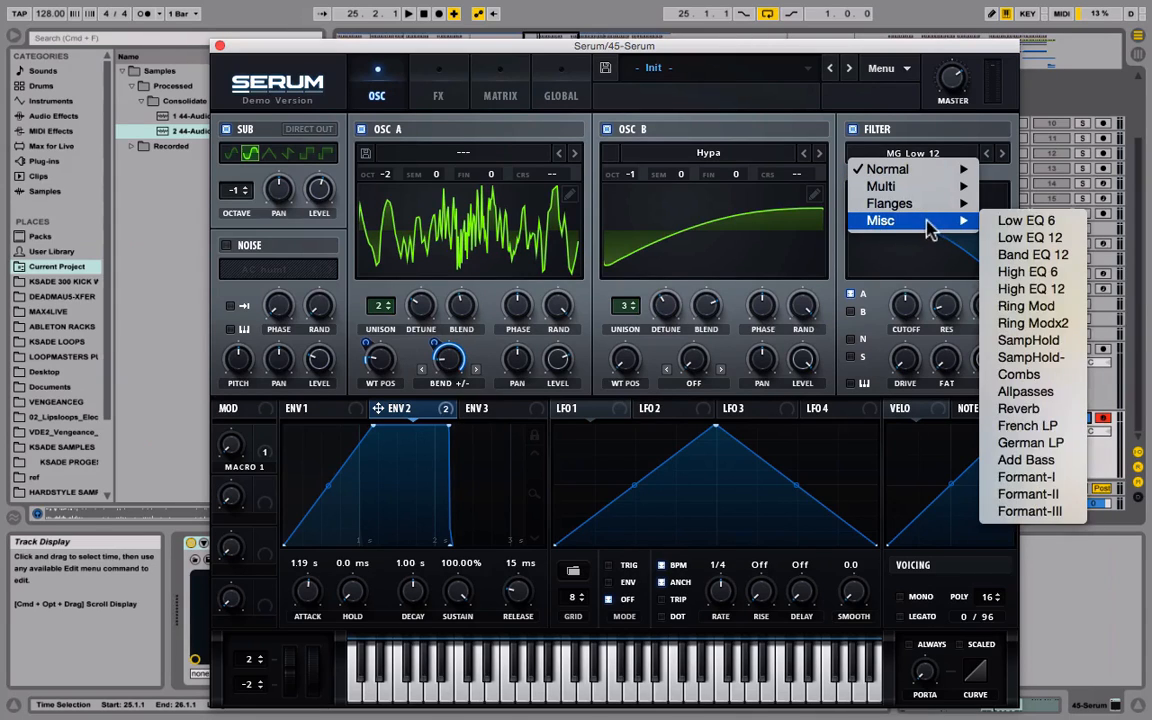
click(1010, 374)
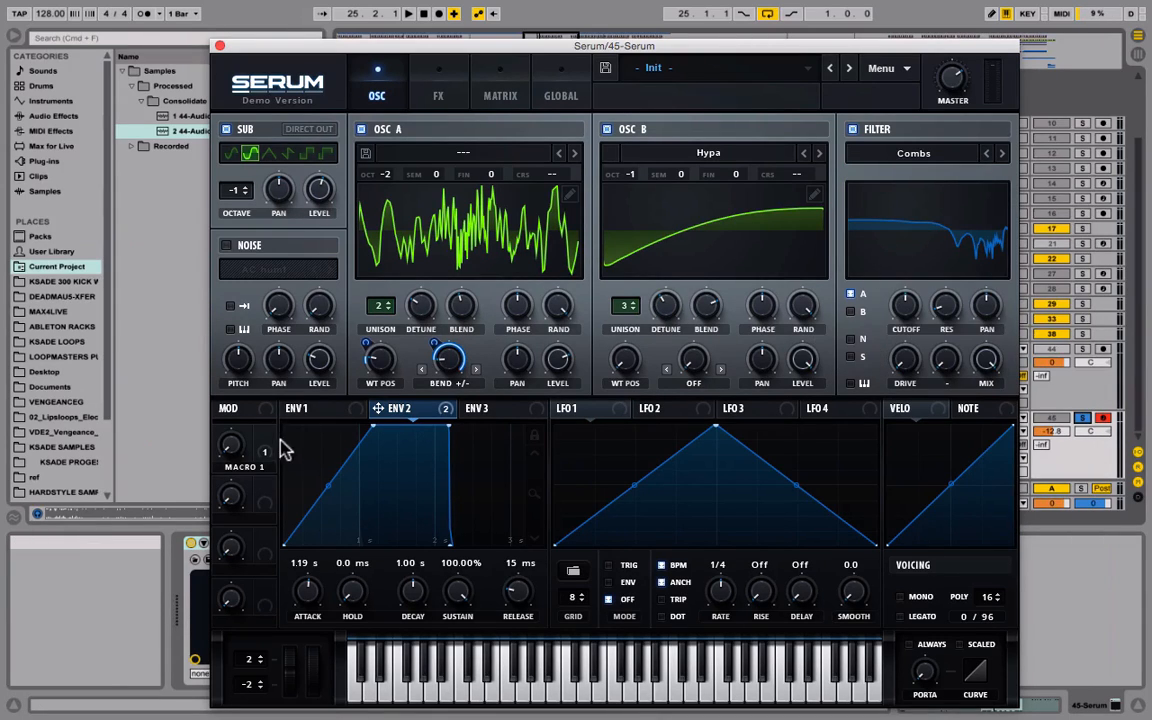
Assign Macro 1 to the Combs filter's cutoff and sweep the macro during playback
mouse_move(264, 456)
drag(265, 443, 905, 305)
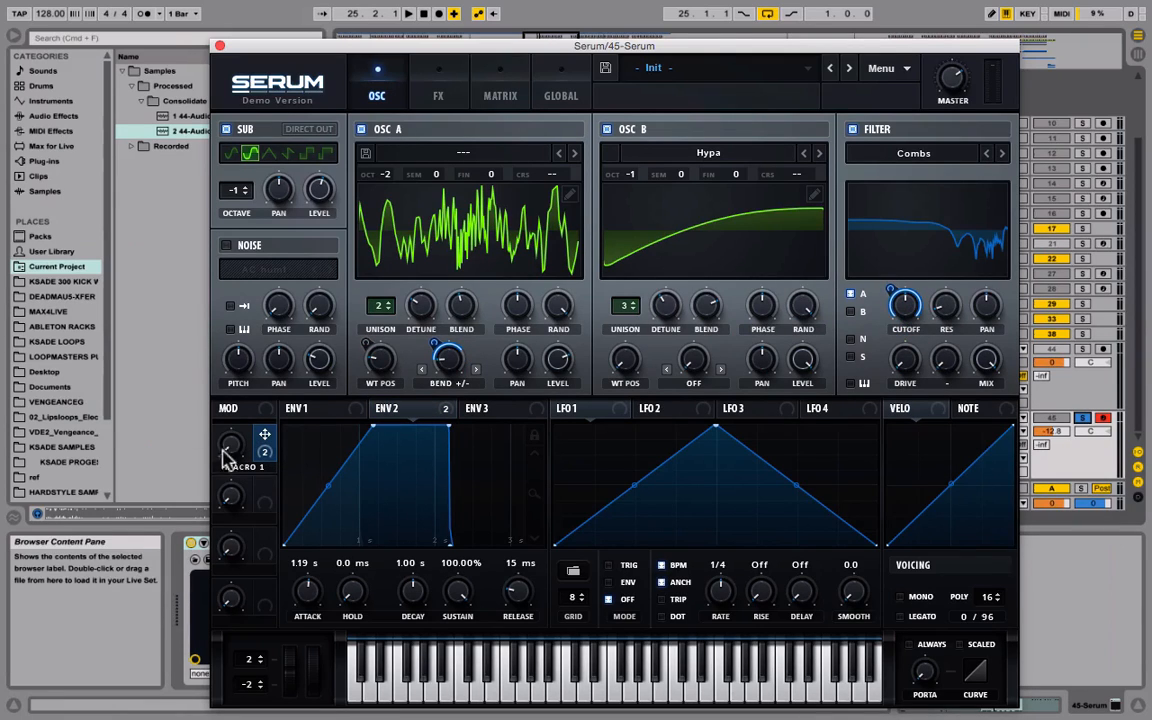
drag(230, 449, 279, 520)
key(space)
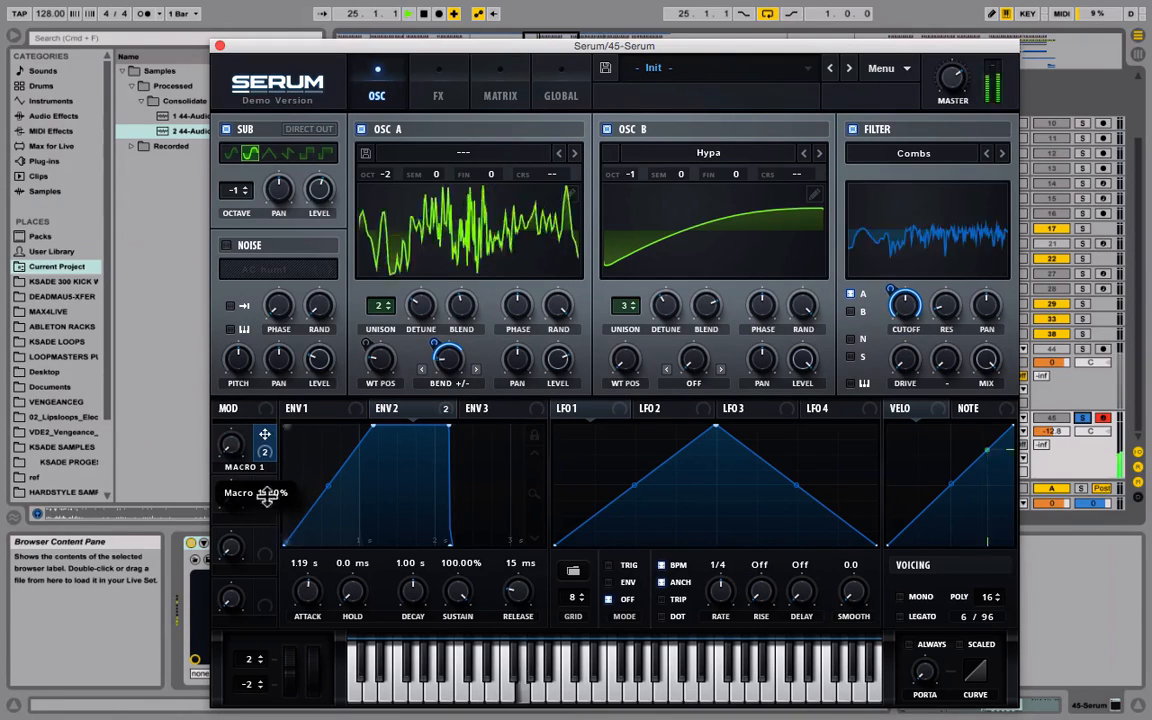
drag(237, 455, 263, 398)
drag(233, 447, 265, 403)
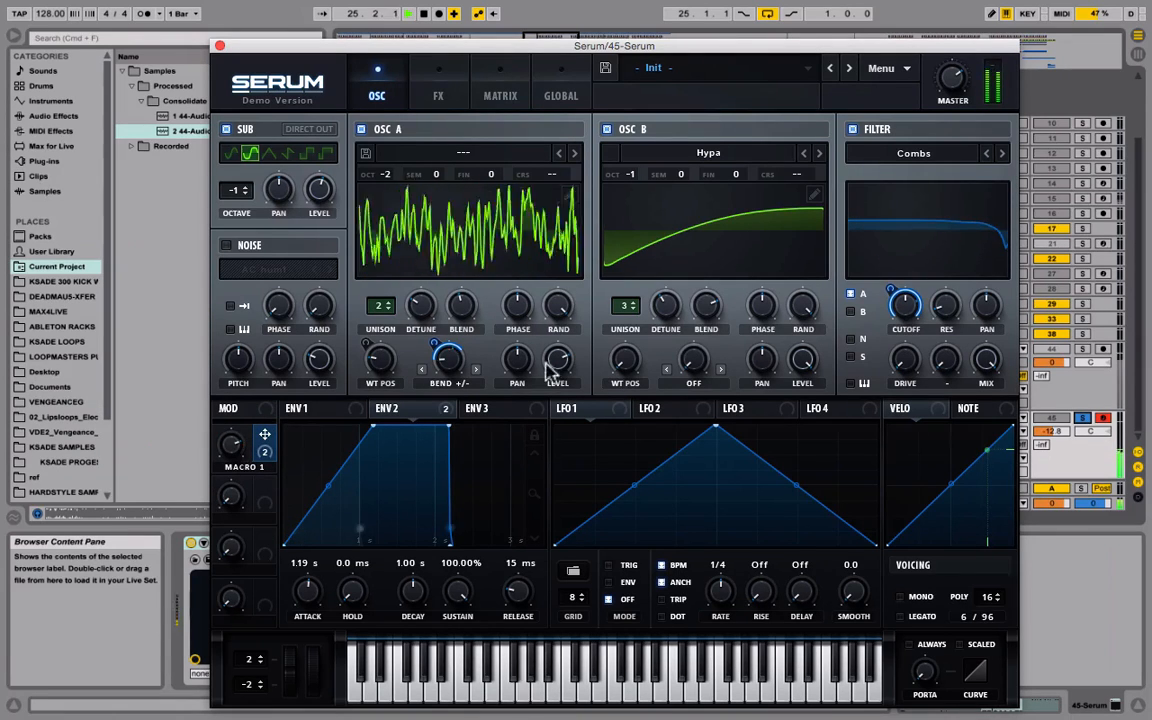
key(space)
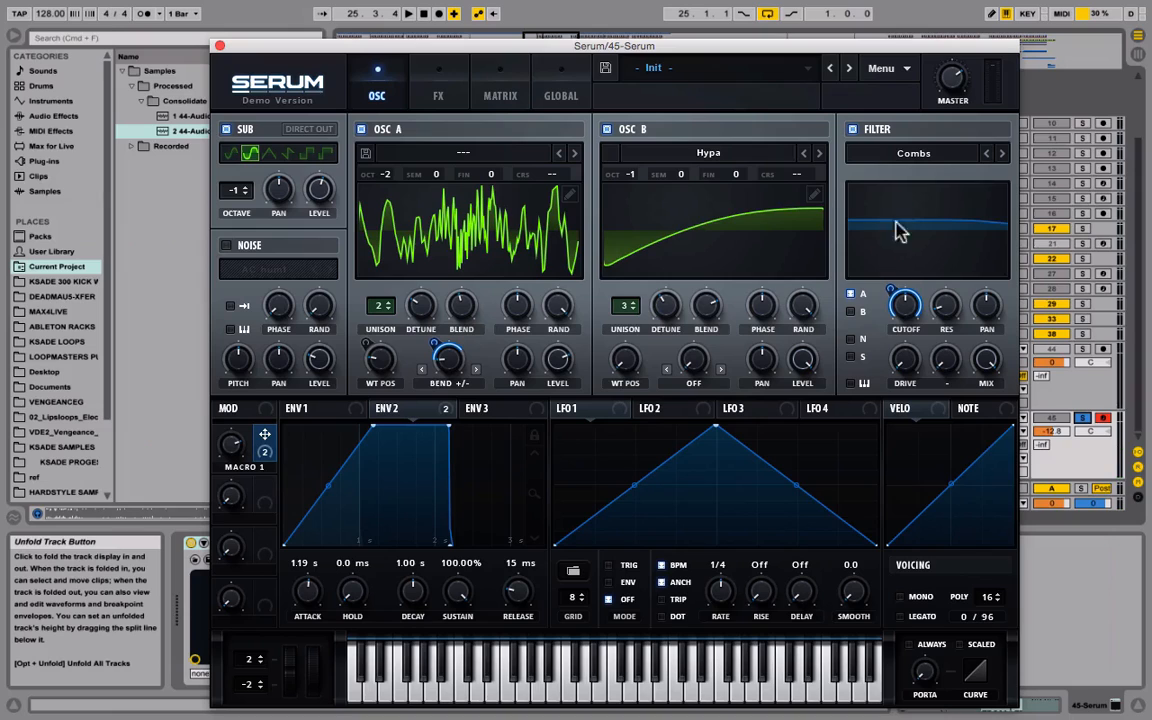
Lower the Combs filter's base cutoff and try out Macro 1 again during playback
drag(903, 308, 905, 429)
key(space)
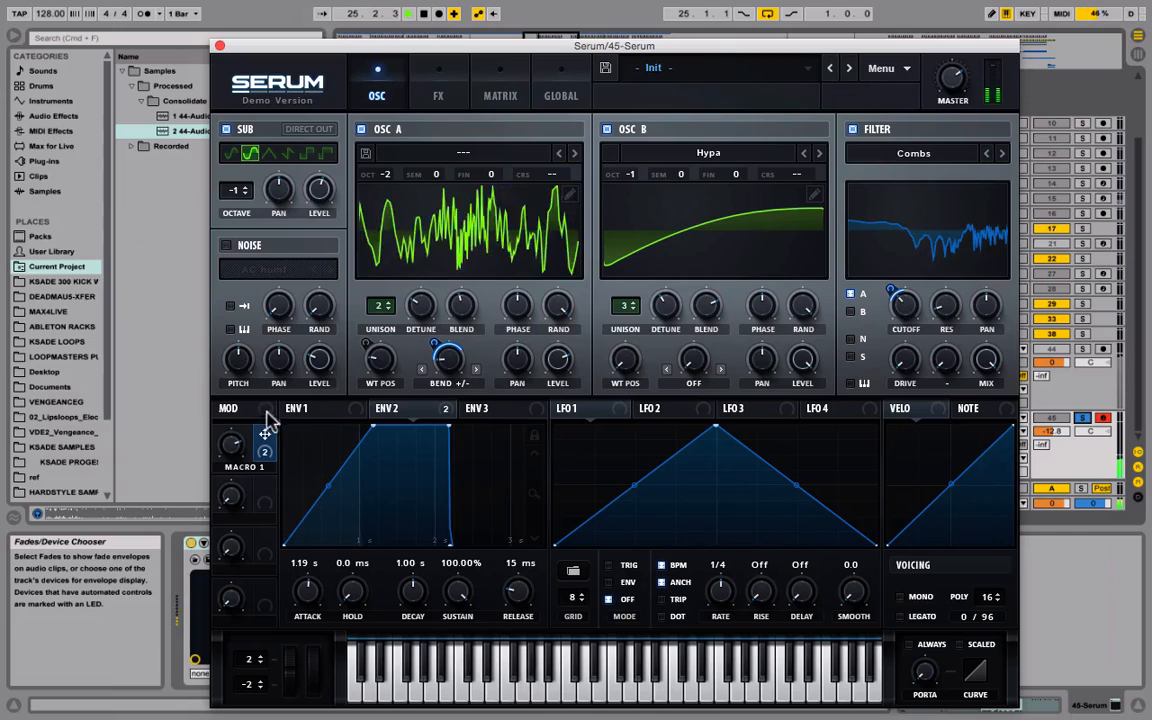
drag(231, 446, 244, 586)
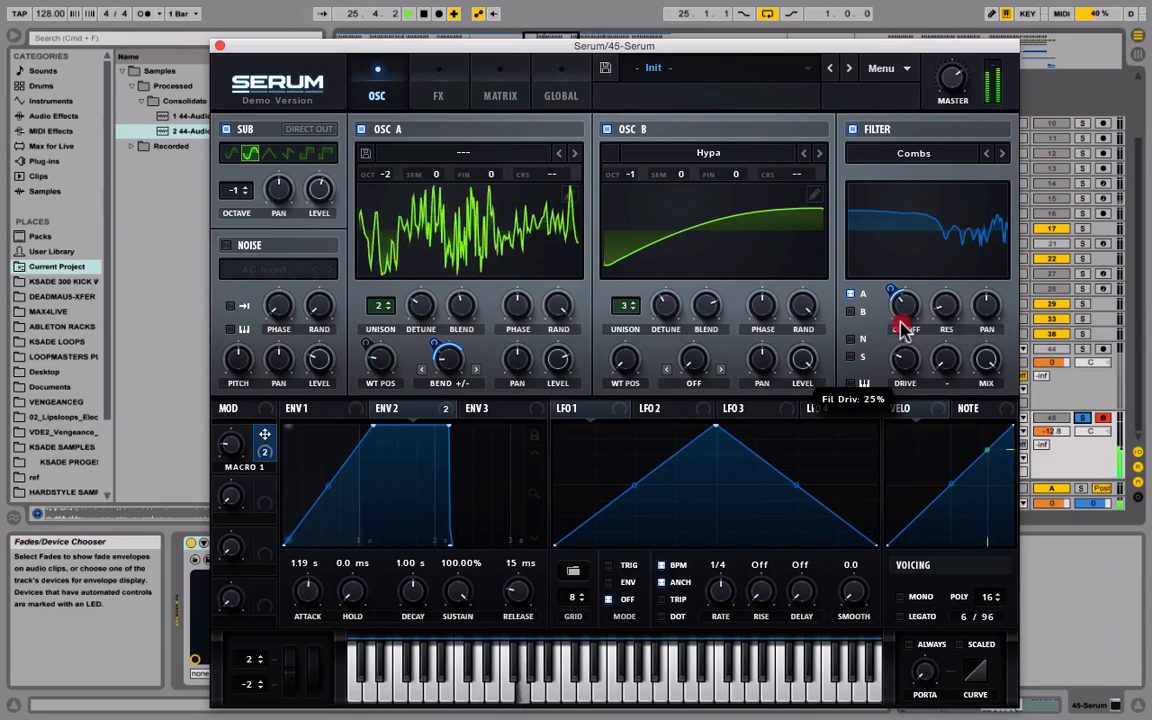
Raise the Combs filter's cutoff and compare the sound with the filter bypassed and enabled
click(852, 130)
click(852, 130)
drag(905, 301, 928, 232)
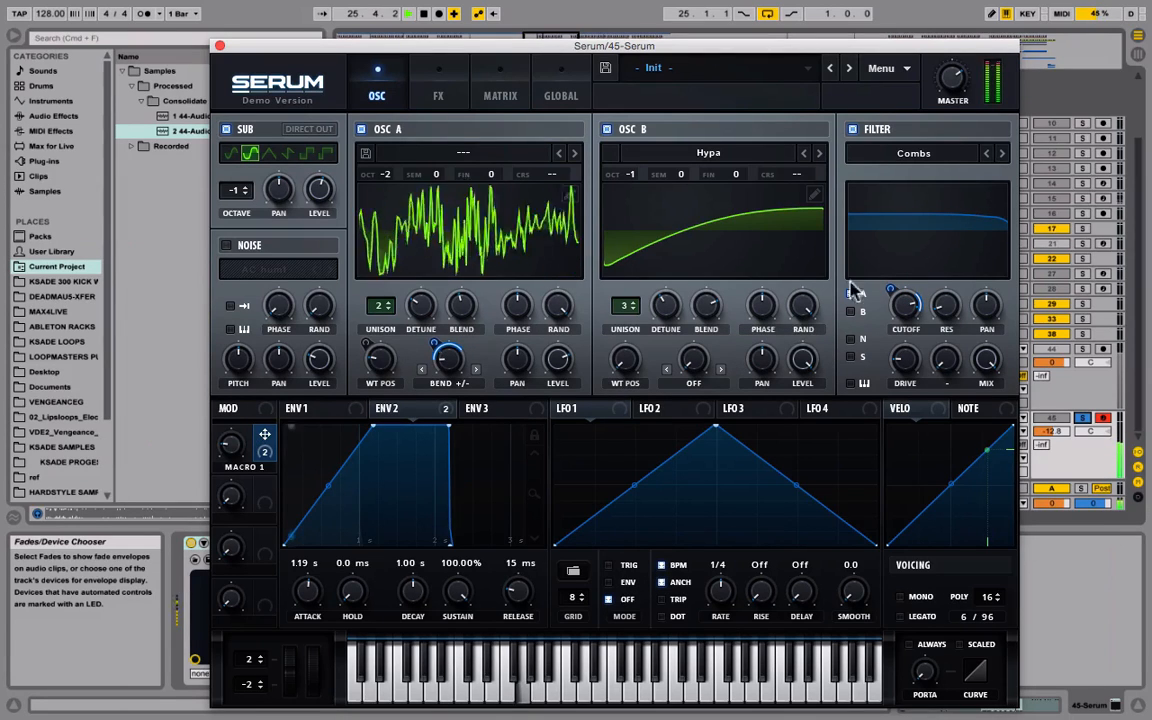
click(852, 130)
click(852, 130)
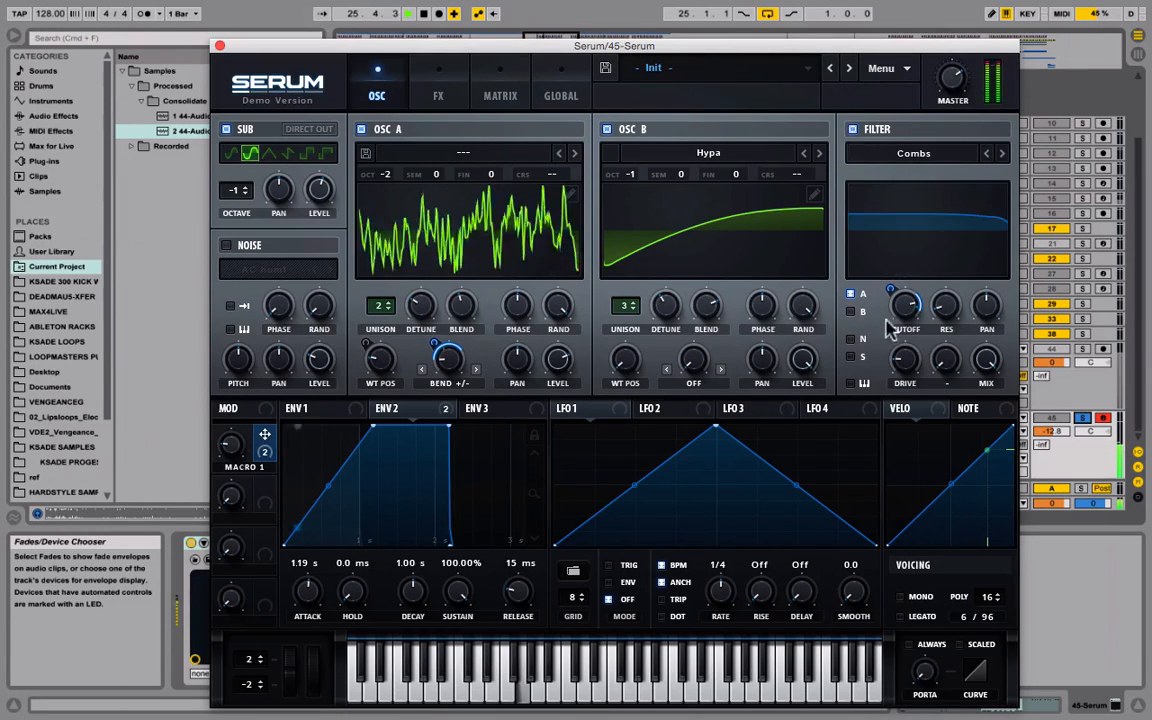
Sweep Macro 1 during playback, and switch the voicing to mono with legato enabled
drag(230, 445, 247, 474)
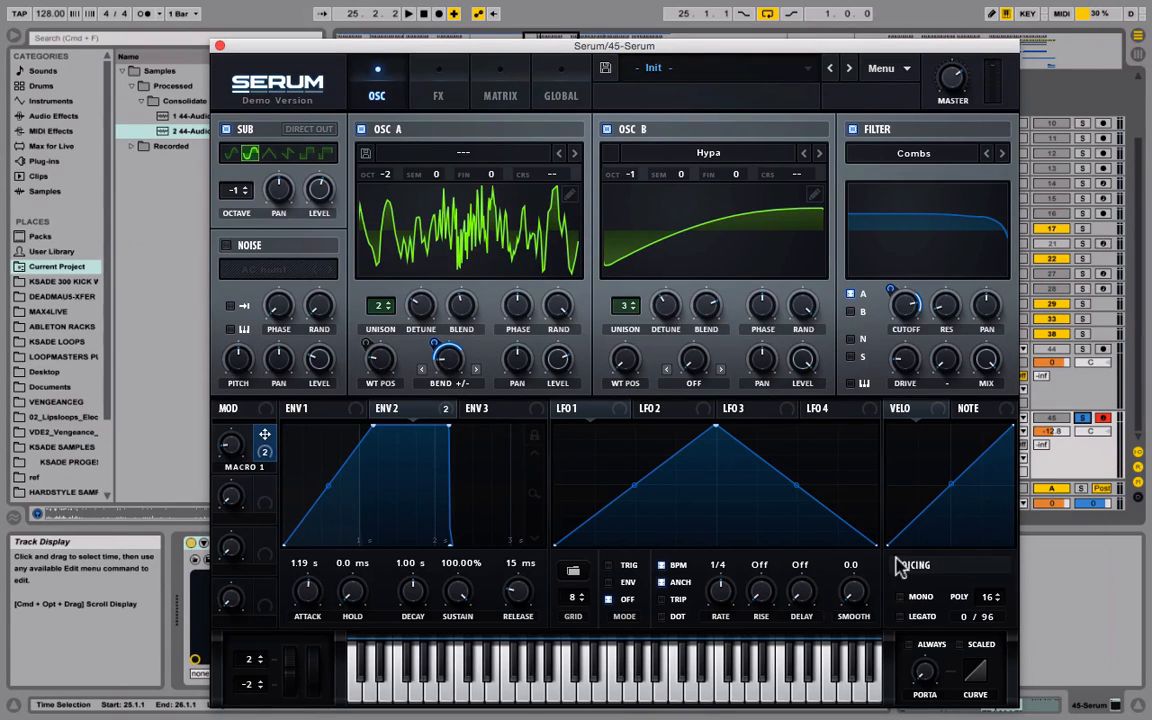
click(900, 597)
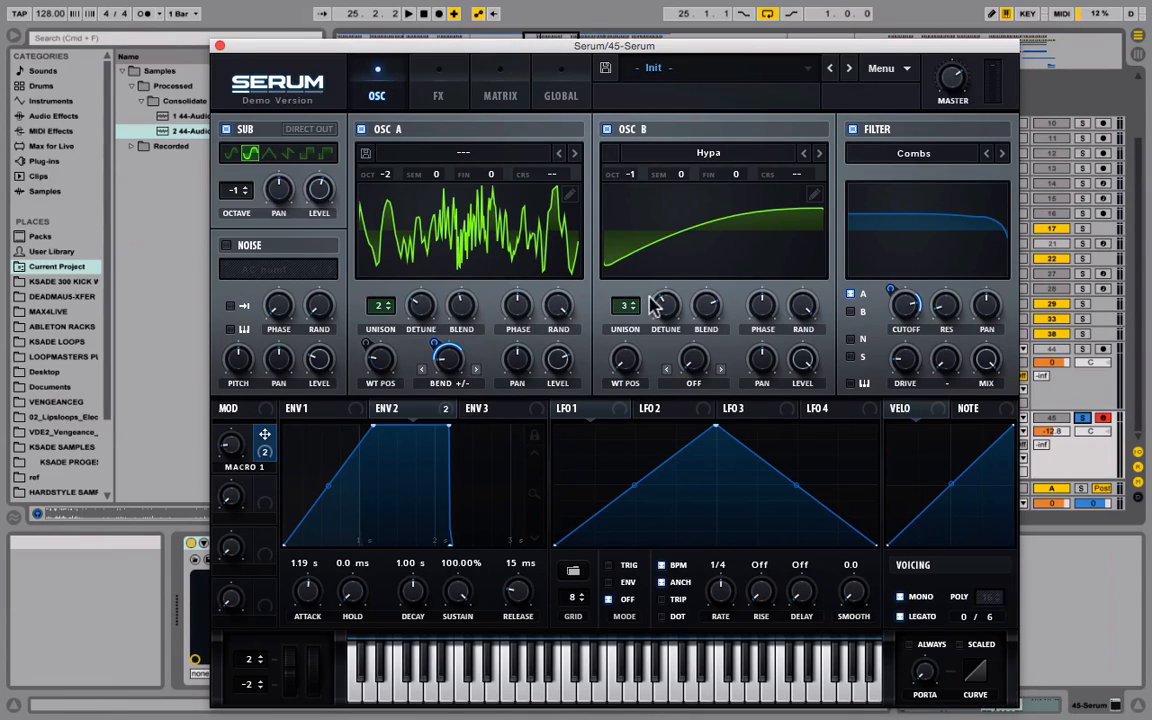
Add Flanger and Compressor effects to the patch and lower the flanger's mix to 53%
click(439, 97)
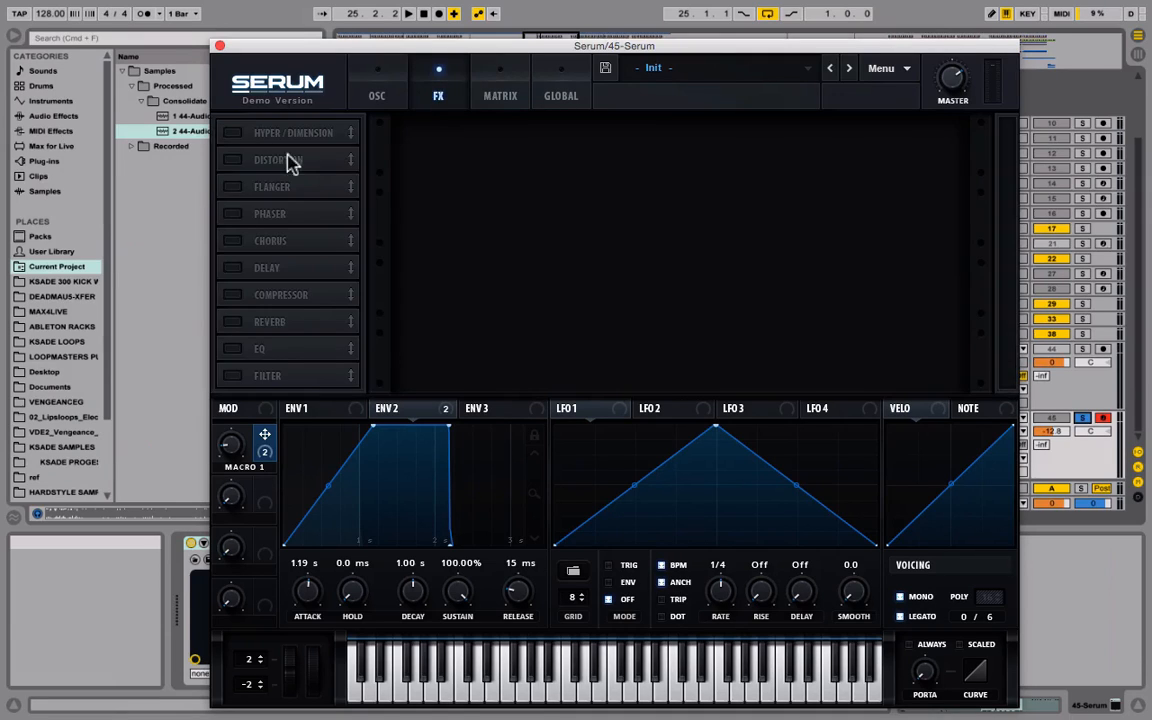
click(232, 189)
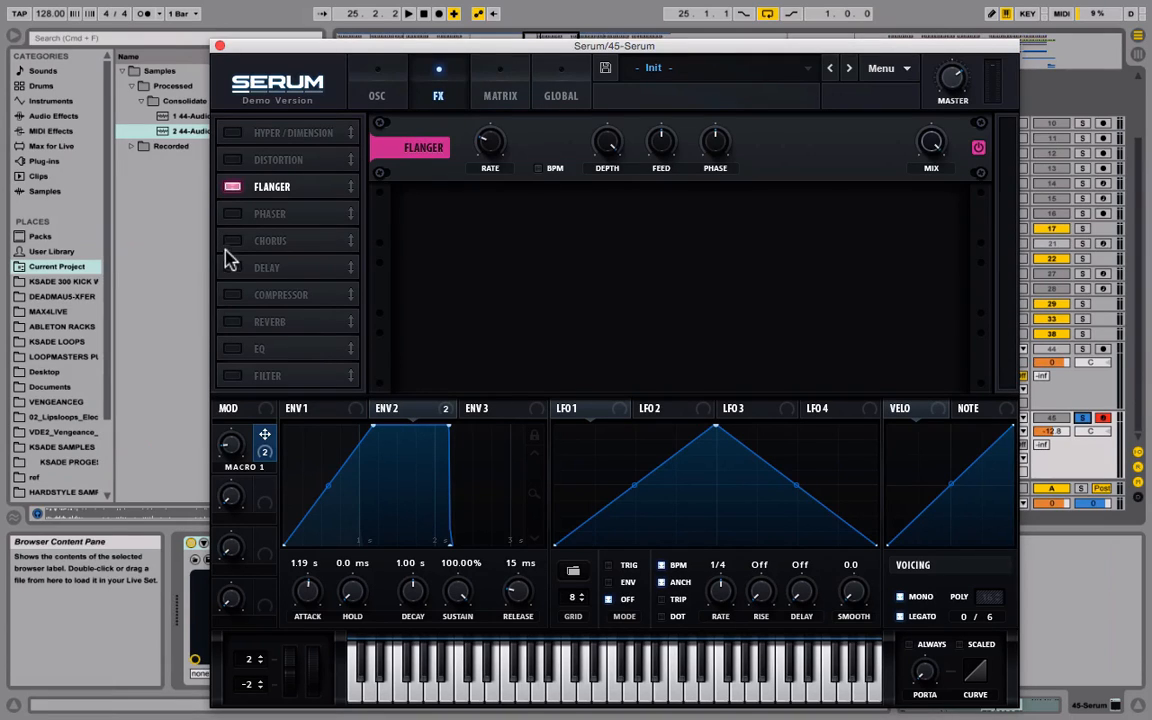
click(232, 296)
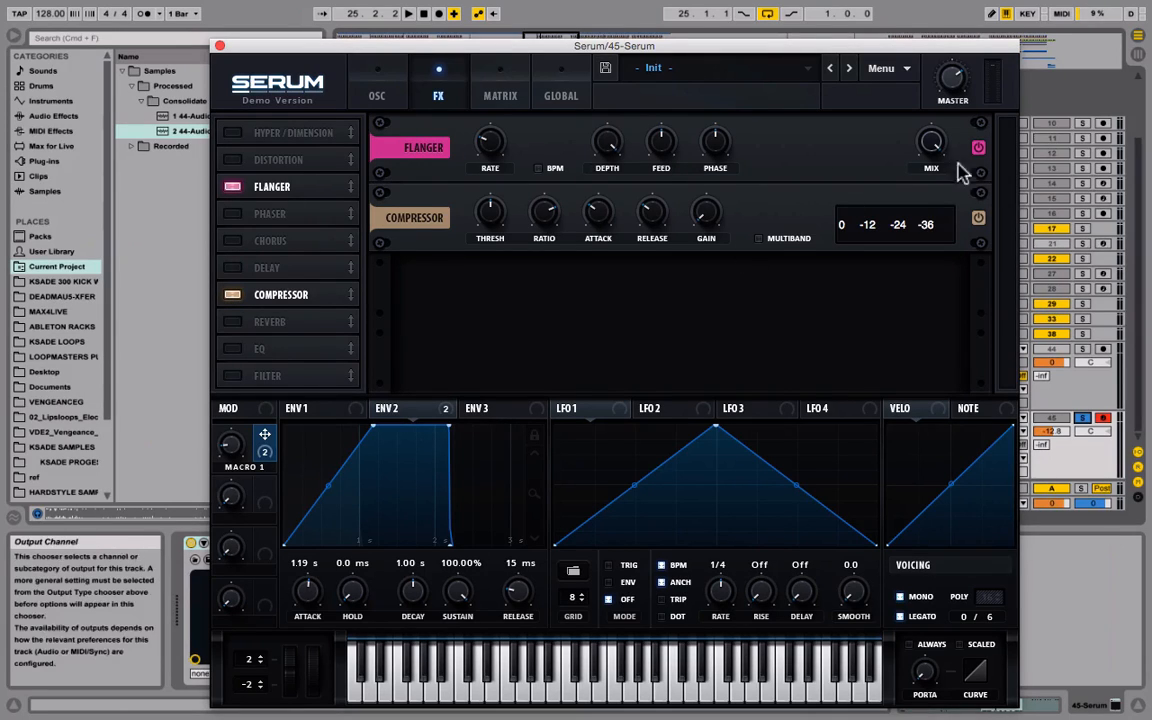
drag(934, 145, 938, 238)
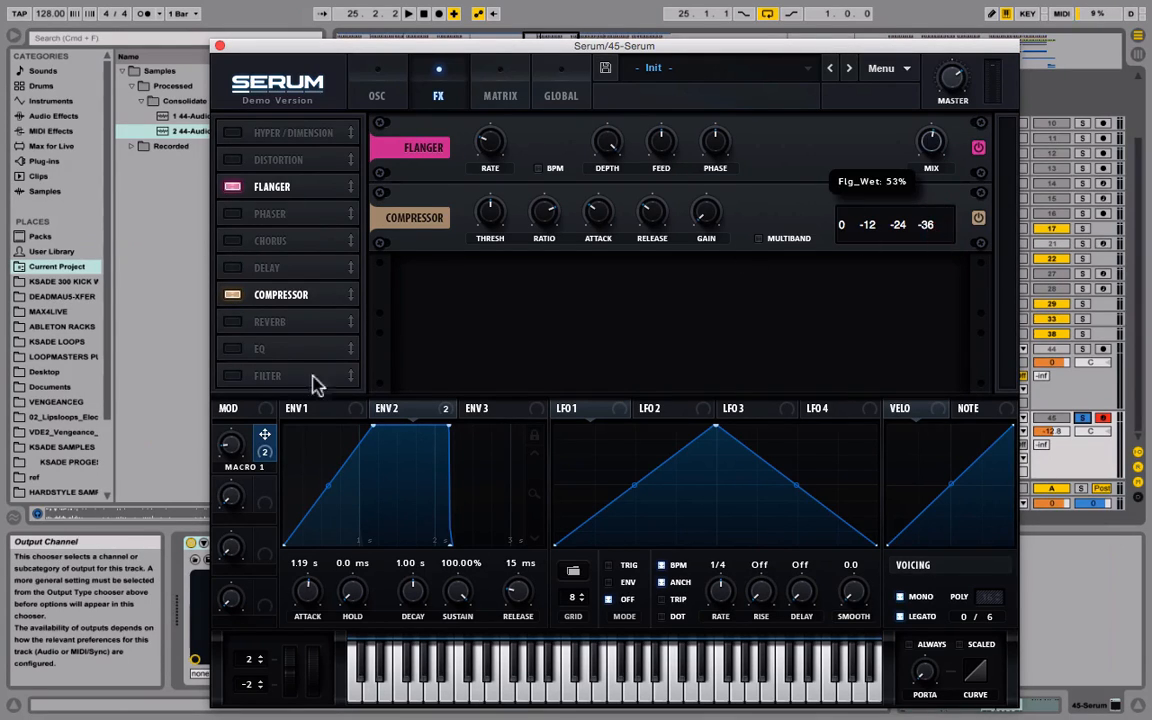
Assign Macro 1 to the flanger's mix, sweep the macro during playback, and close the synth window
drag(264, 443, 931, 143)
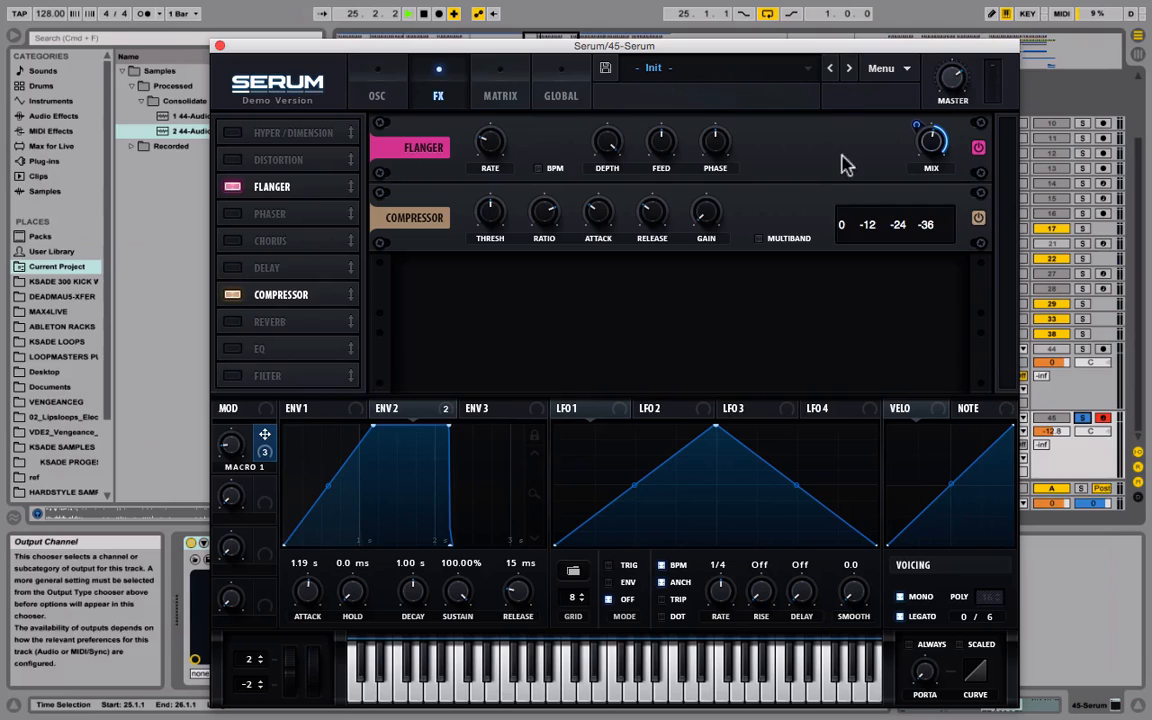
click(229, 440)
mouse_move(229, 440)
mouse_down()
mouse_move(226, 313)
mouse_move(233, 456)
mouse_up()
click(219, 47)
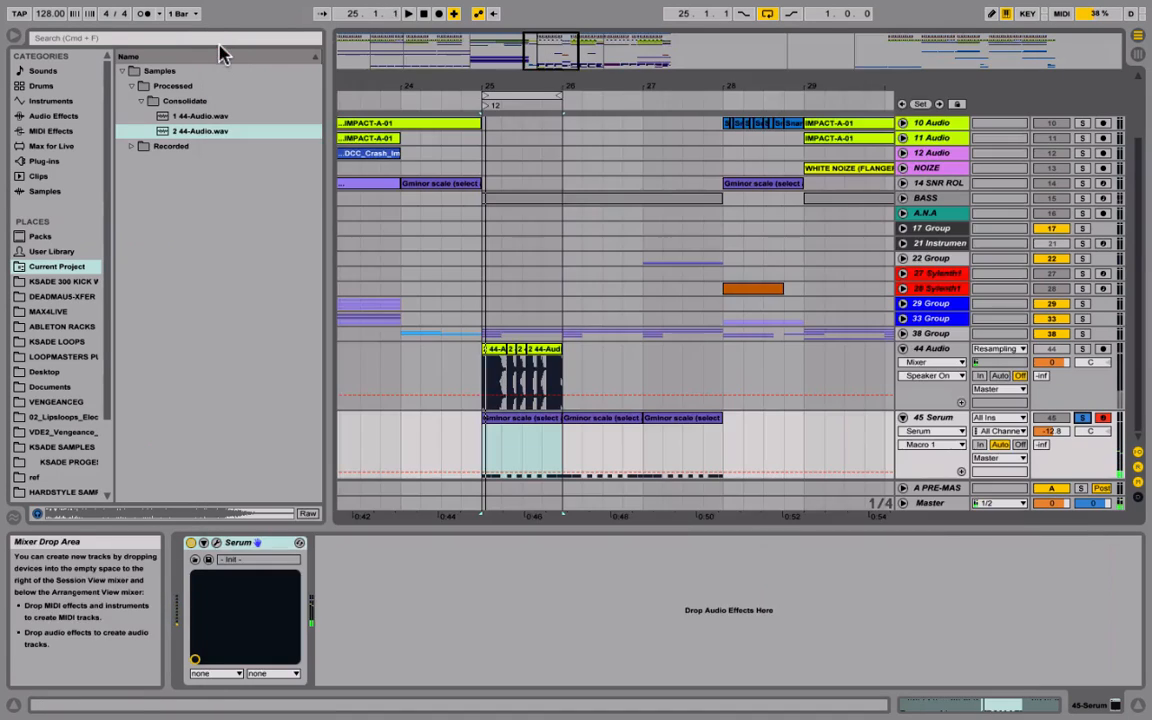
Clear the track solos to play the loop in the full mix, and compare it with the 45 Serum track muted and unmuted
click(1084, 334)
key(space)
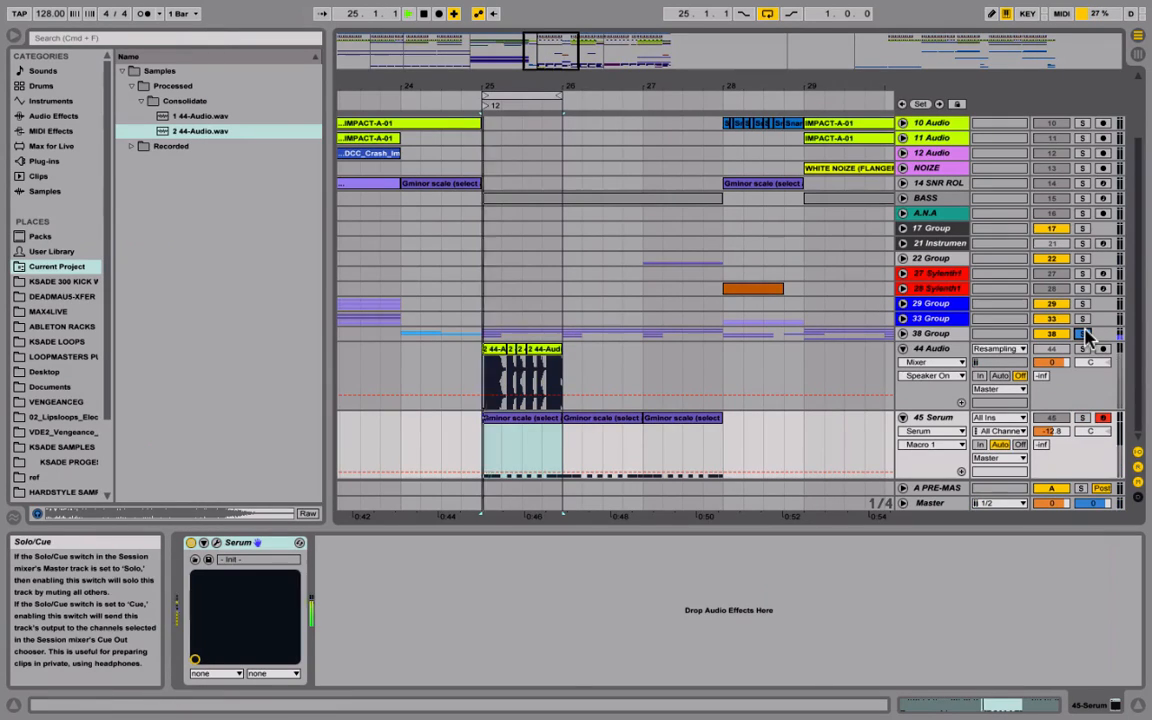
click(1084, 335)
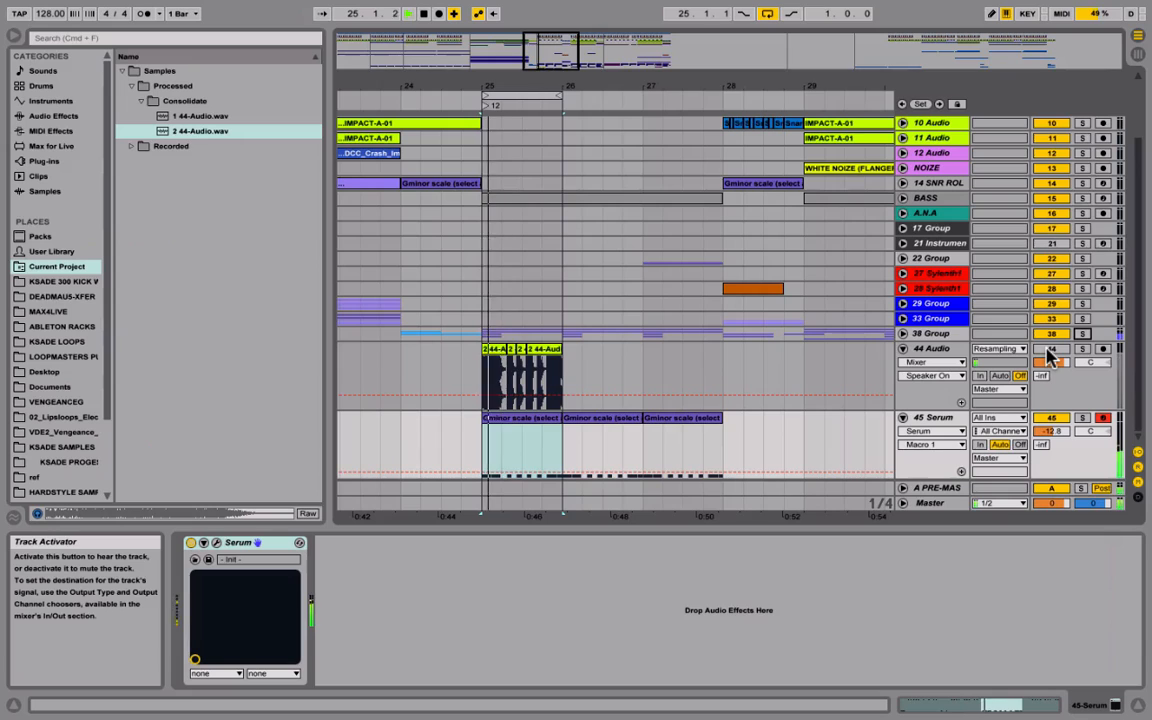
click(1051, 418)
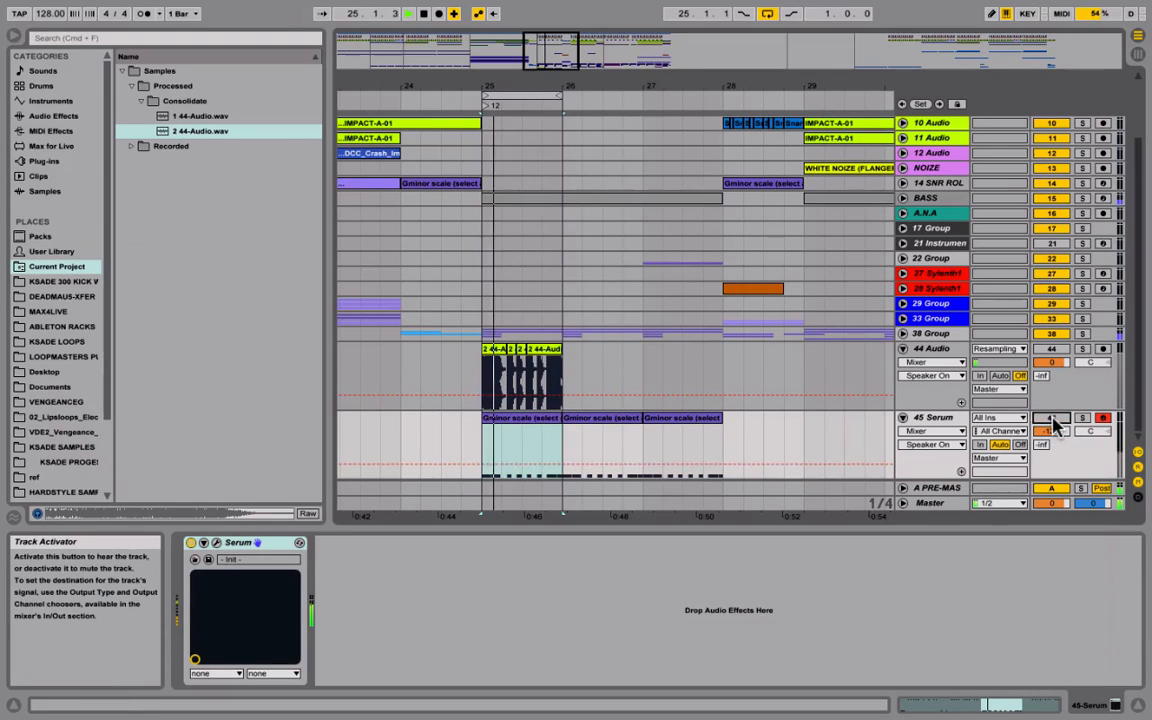
click(1051, 418)
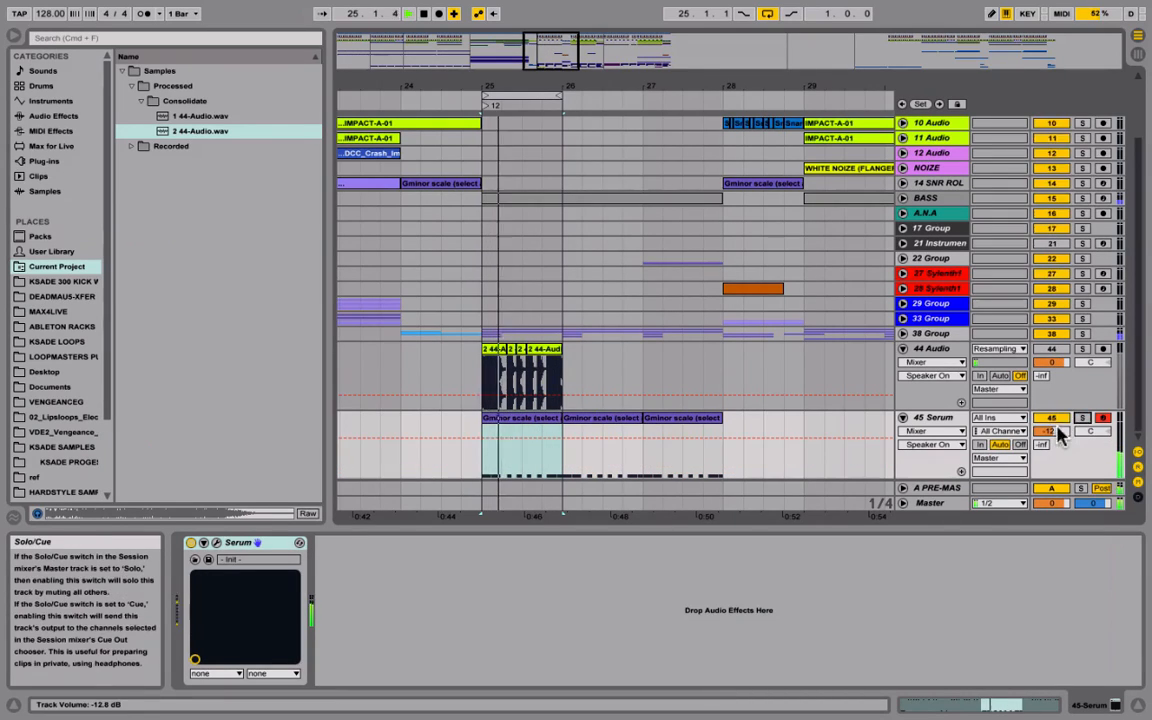
Set the 45 Serum track's volume to -11.6 dB while the loop plays, and stop playback
click(1051, 431)
drag(1051, 431, 1058, 438)
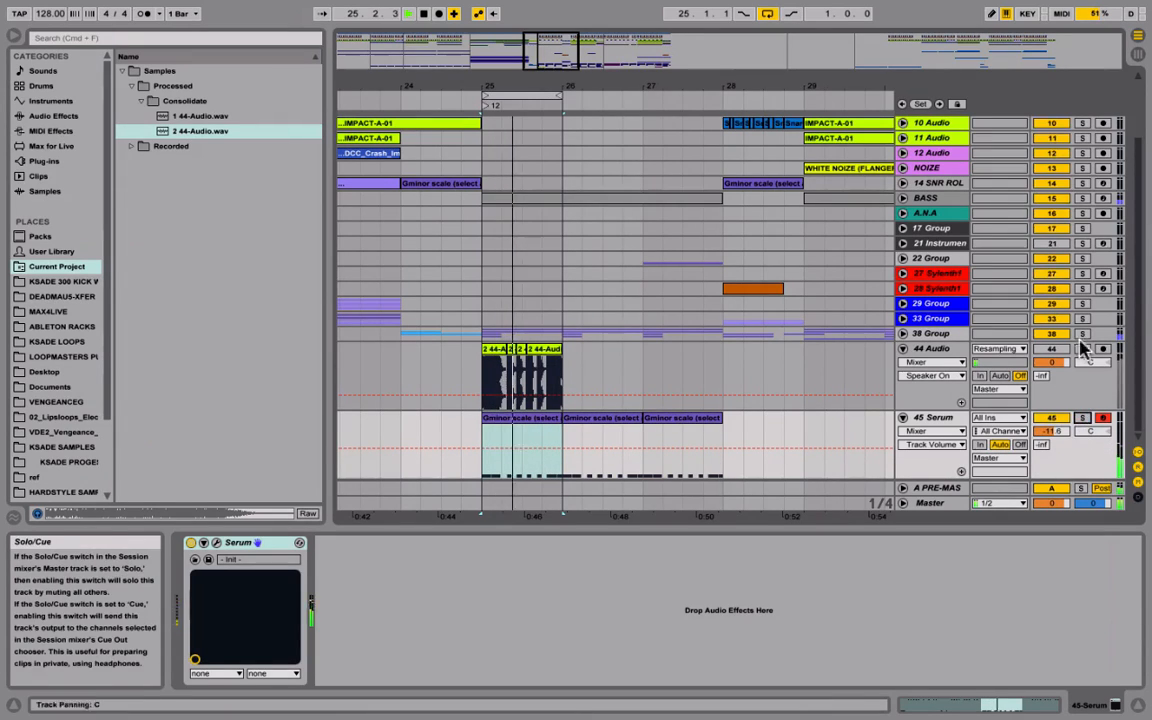
key(space)
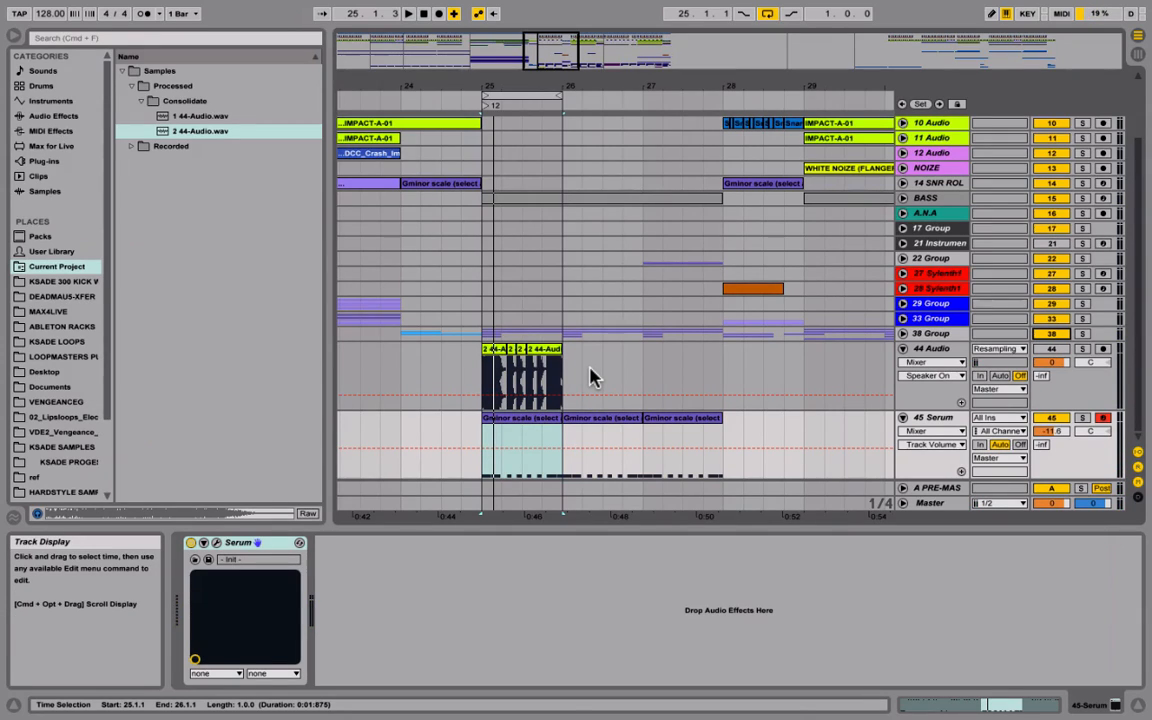
Zoom the arrangement out to view the bars surrounding the bass loop at bar 25
click(566, 31)
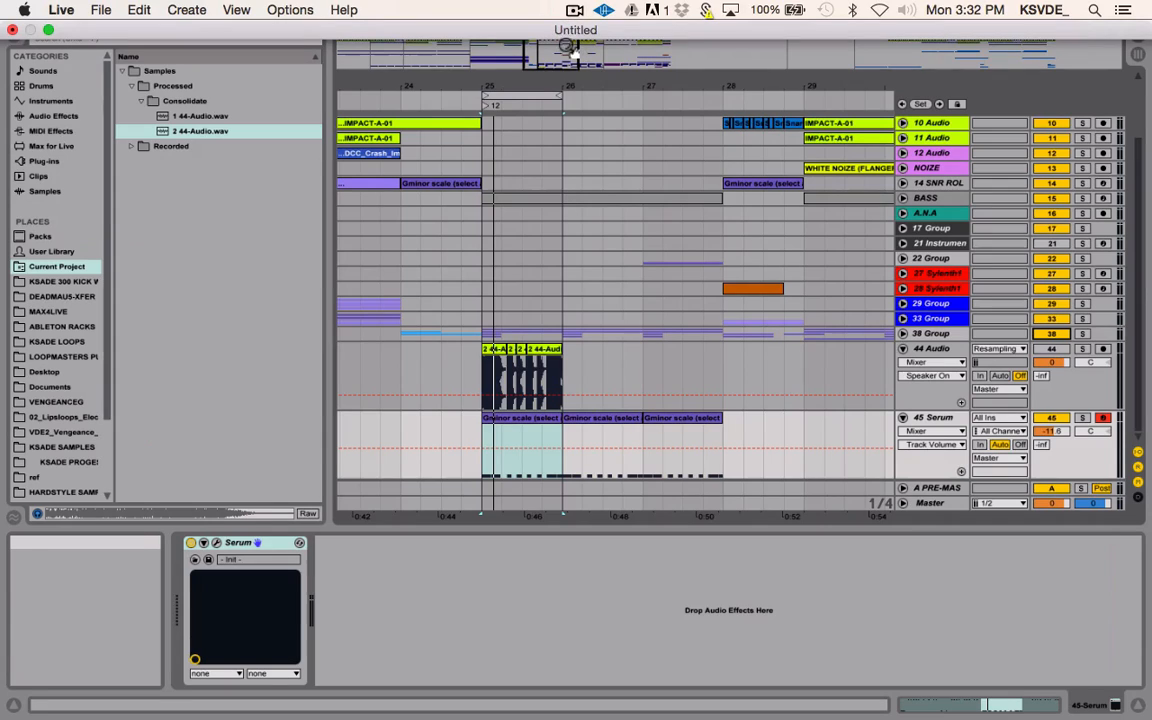
mouse_move(566, 65)
mouse_down()
mouse_move(566, 40)
mouse_move(573, 66)
mouse_up()
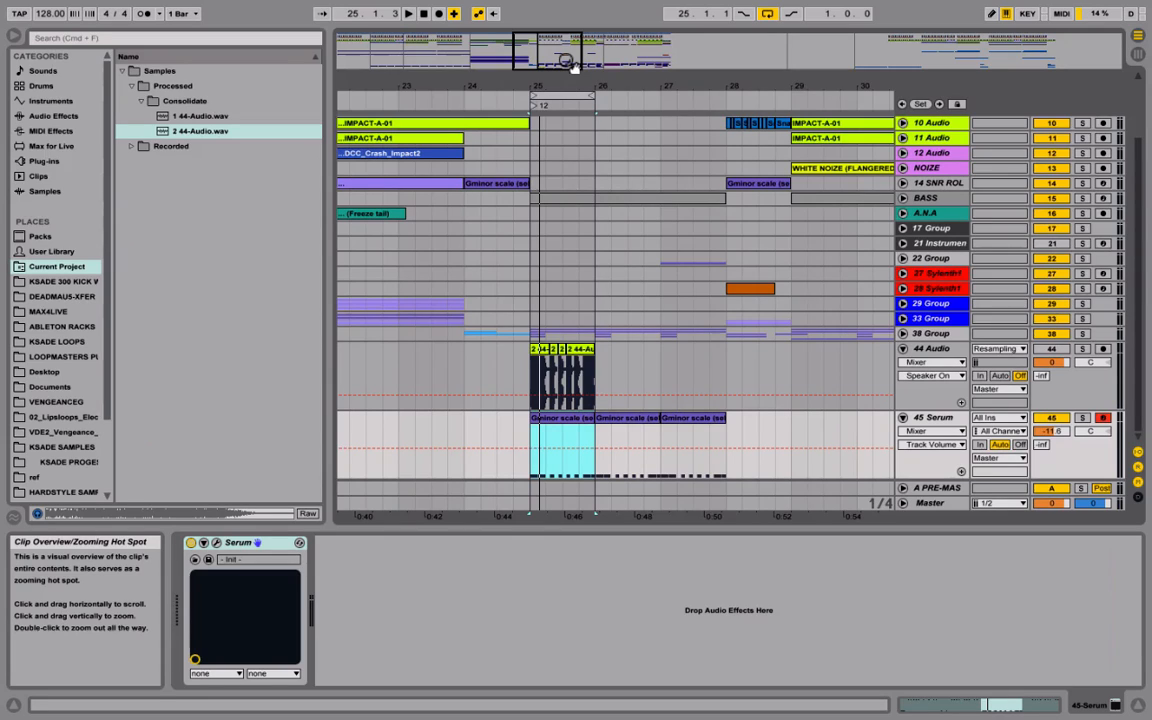